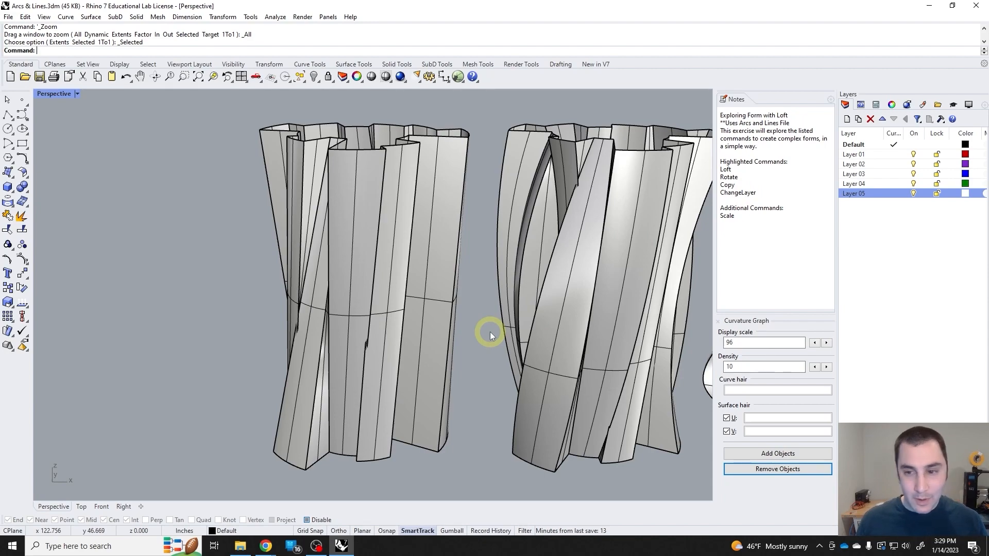
# Examine the row of five finished twisted loft forms.
pyautogui.scroll(-5, 486, 298)
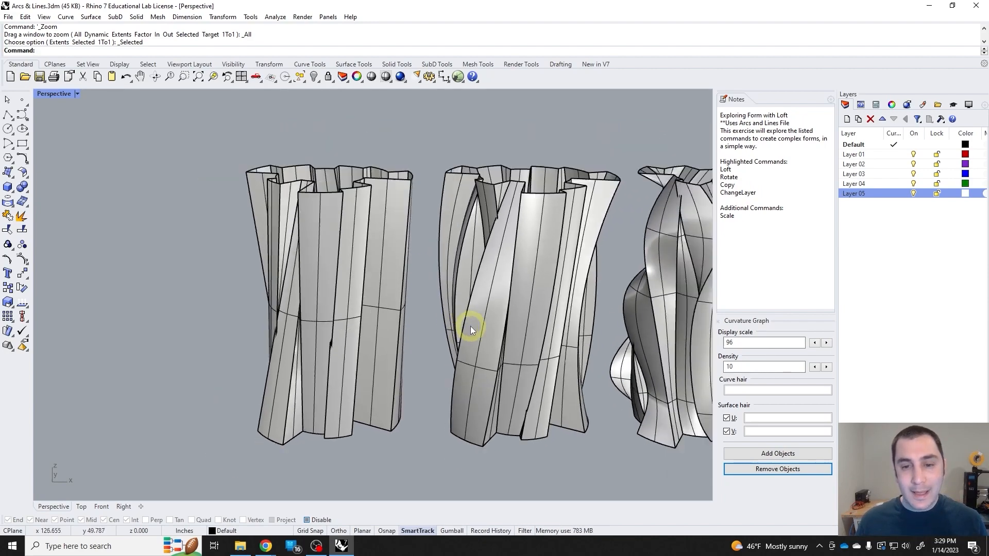
pyautogui.keyDown('shift'); pyautogui.moveTo(421, 329); pyautogui.dragTo(330, 324, button='right'); pyautogui.keyUp('shift')
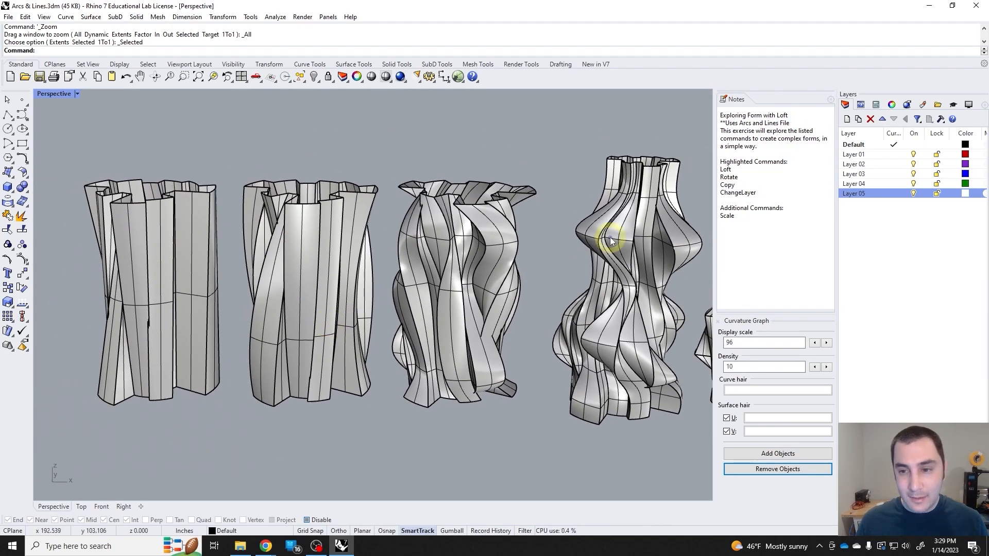
pyautogui.keyDown('shift'); pyautogui.moveTo(681, 199); pyautogui.dragTo(404, 304, button='right'); pyautogui.keyUp('shift')
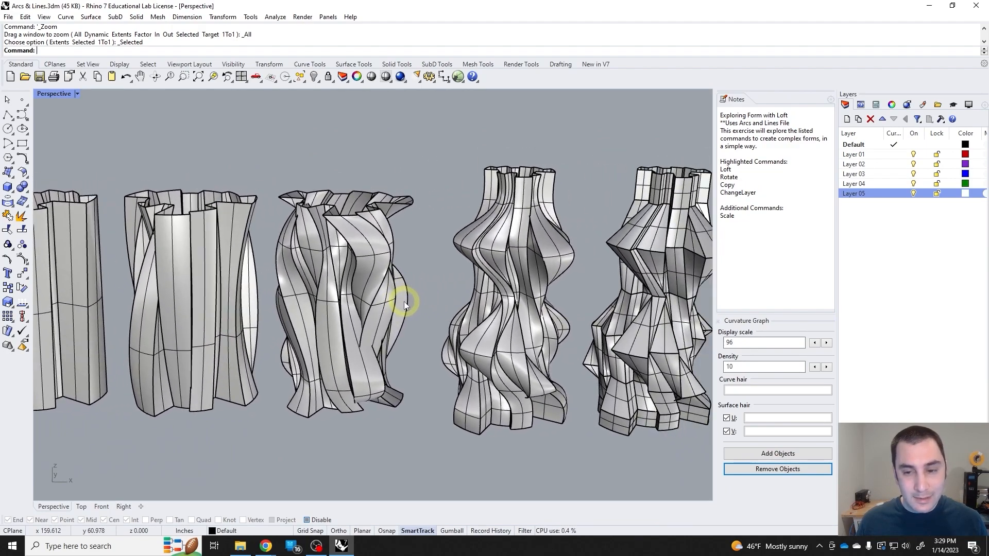
pyautogui.scroll(-5, 403, 301)
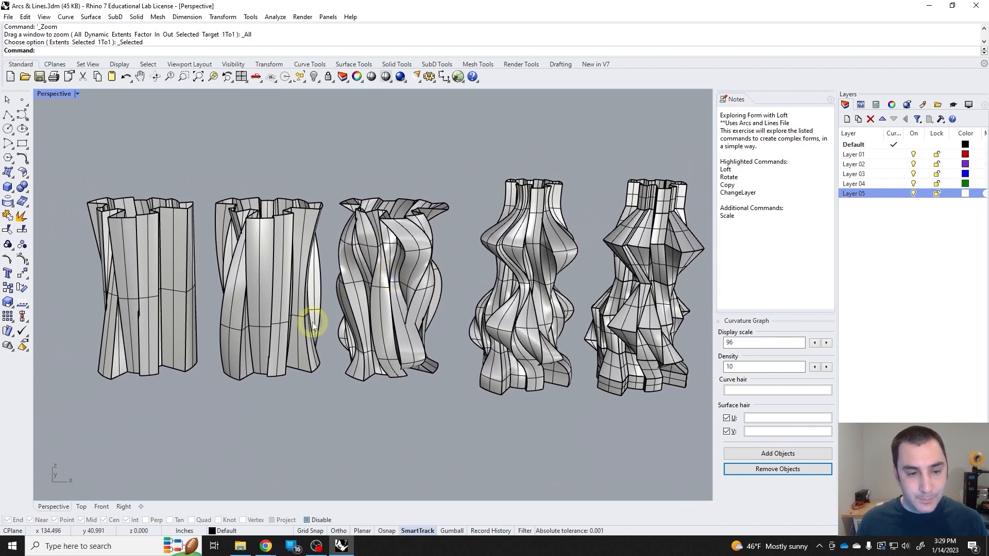
pyautogui.moveTo(470, 321); pyautogui.dragTo(150, 229, button='right')
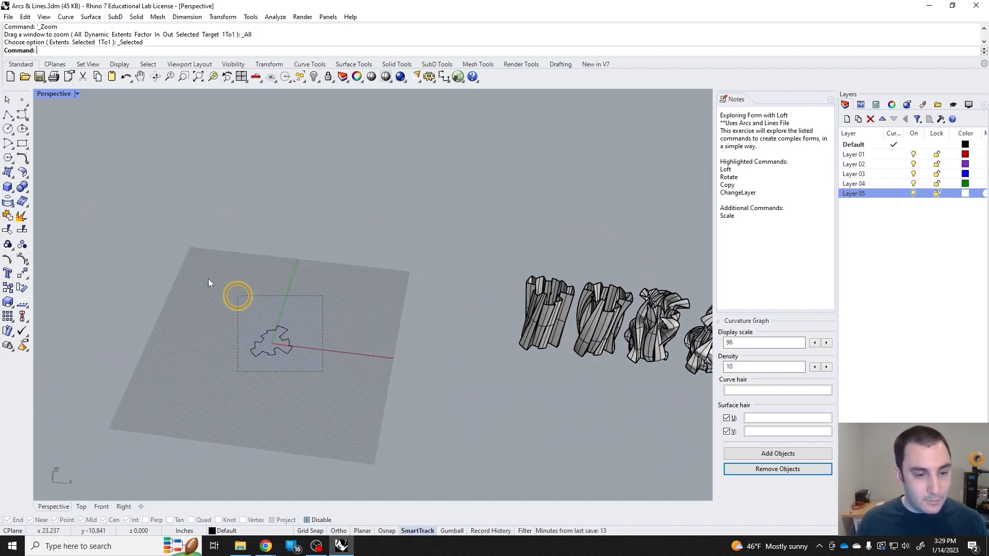
# Zoom to the closed arc-and-line profile curve at the origin and switch to the four-viewport layout.
pyautogui.moveTo(208, 283); pyautogui.dragTo(135, 116)
pyautogui.rightClick(215, 79)
pyautogui.moveTo(318, 323); pyautogui.dragTo(327, 275, button='right')
pyautogui.click(328, 289)
pyautogui.keyDown('shift'); pyautogui.moveTo(382, 309); pyautogui.dragTo(397, 278, button='right'); pyautogui.keyUp('shift')
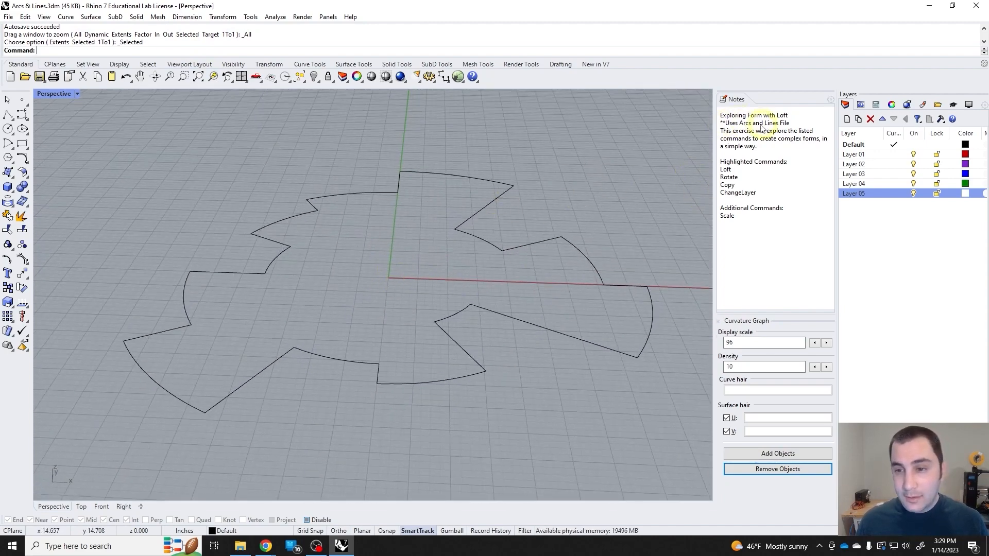
pyautogui.scroll(-4, 499, 324)
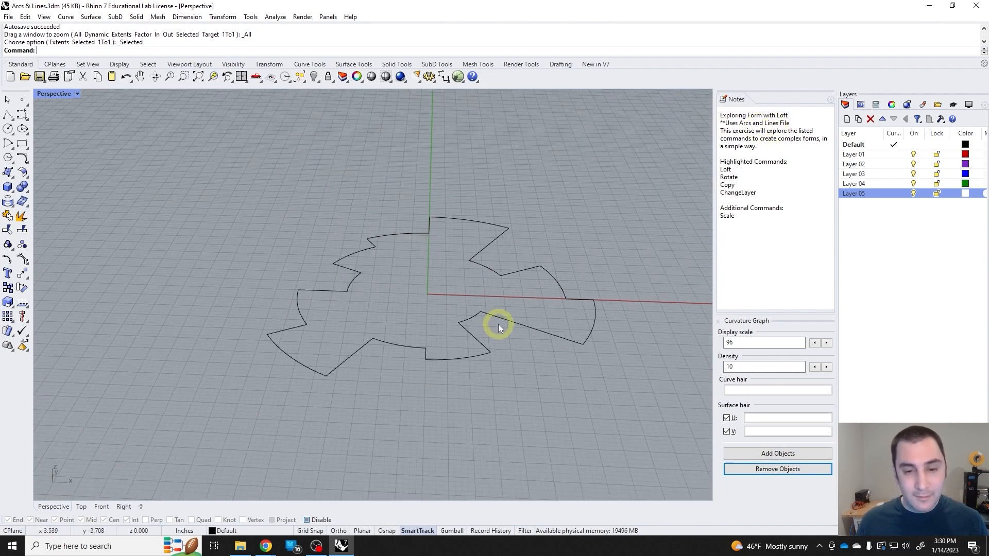
pyautogui.moveTo(498, 289); pyautogui.dragTo(430, 278, button='right')
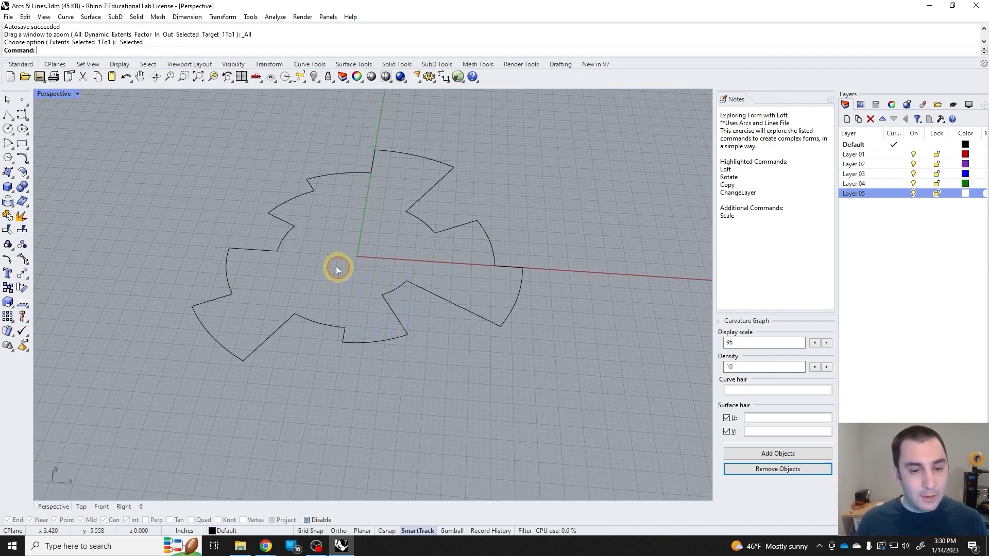
pyautogui.moveTo(337, 269); pyautogui.dragTo(337, 269)
pyautogui.doubleClick(69, 97)
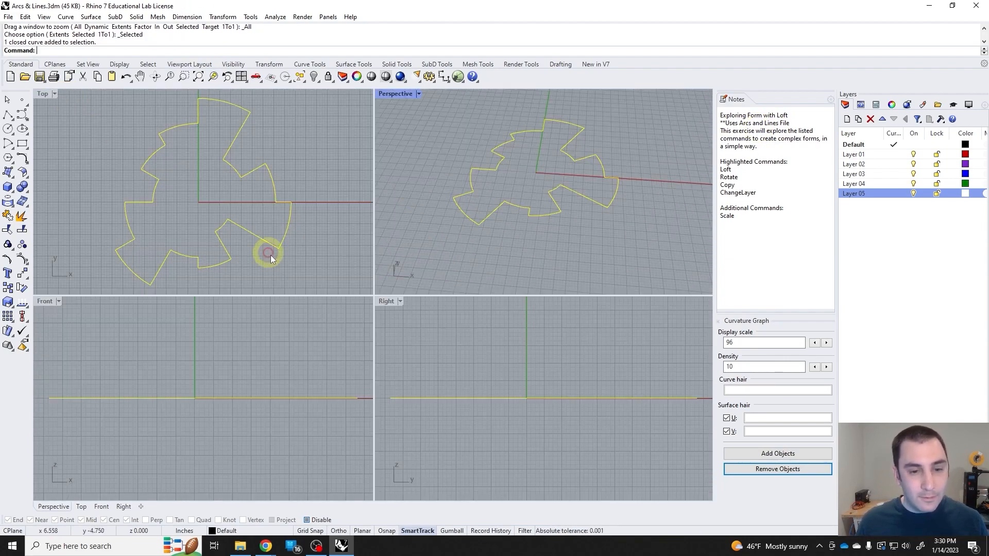
# Copy the profile curve from base point 0 straight up in the Front view, making four copies between about 4.6 in and 21.7 in high.
pyautogui.click(347, 262)
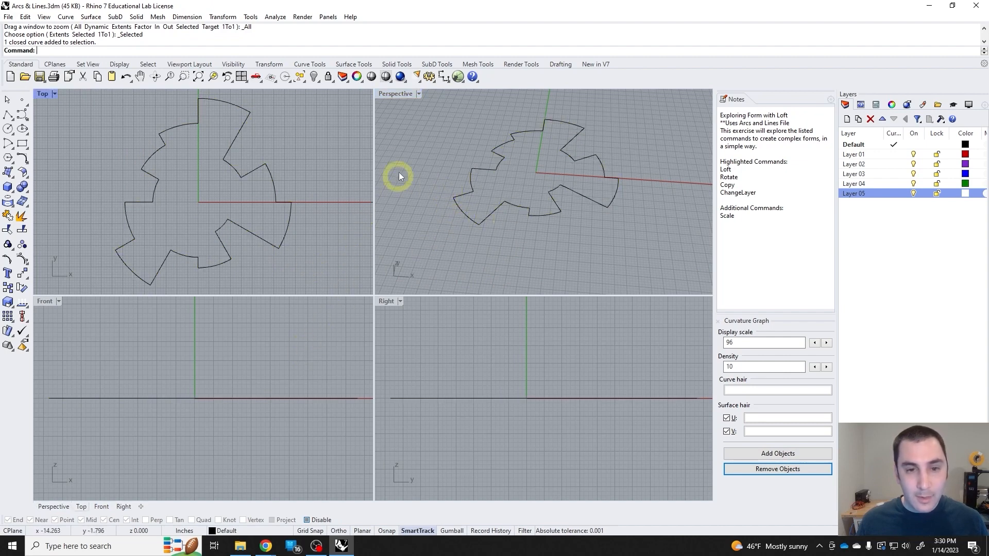
pyautogui.moveTo(214, 204); pyautogui.dragTo(215, 205)
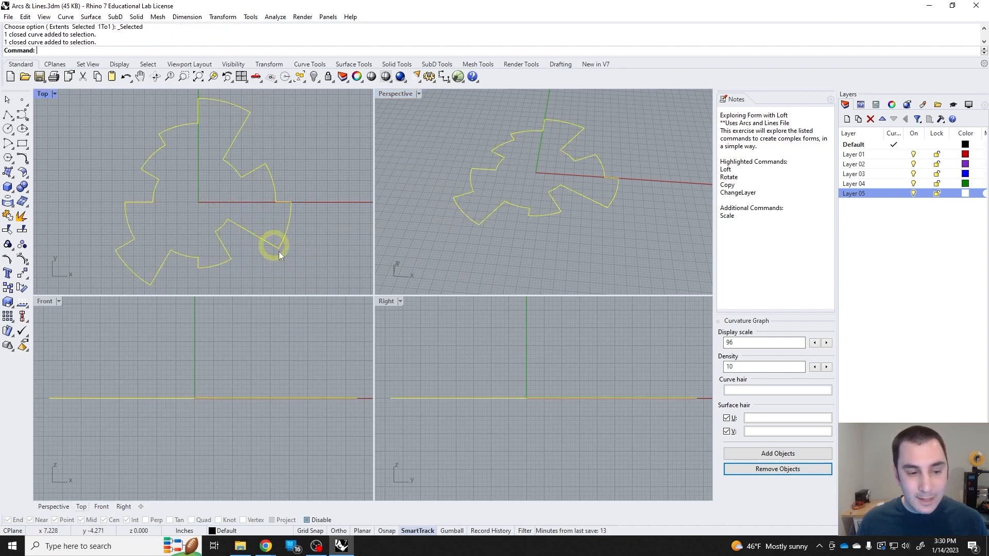
pyautogui.scroll(-4, 258, 369)
pyautogui.moveTo(258, 369); pyautogui.dragTo(248, 419, button='right')
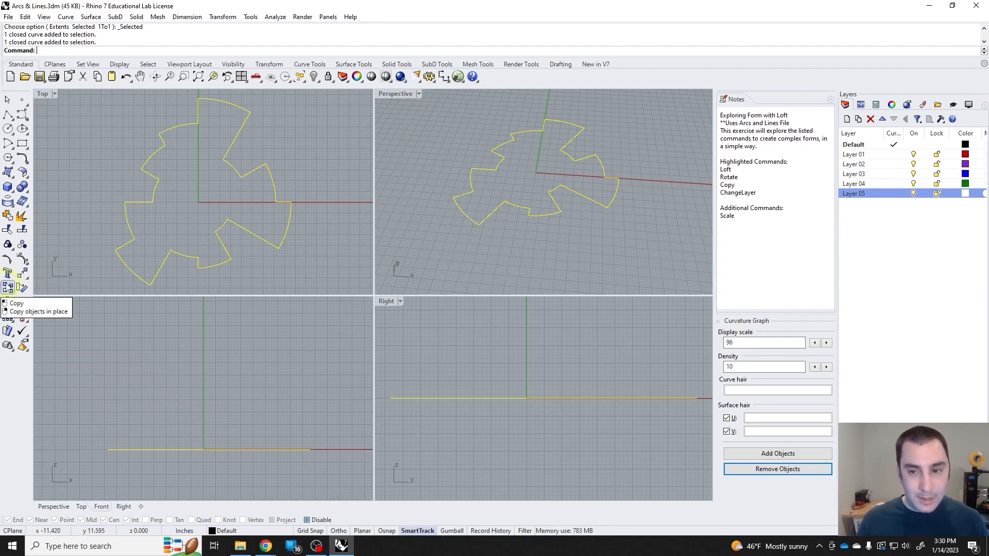
pyautogui.click(8, 287)
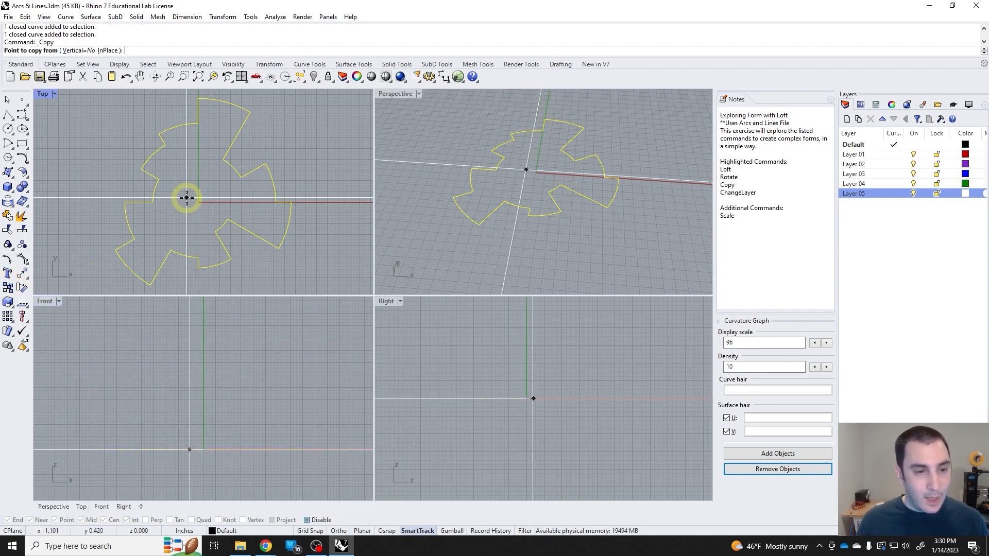
pyautogui.write('0')
pyautogui.press('Return')
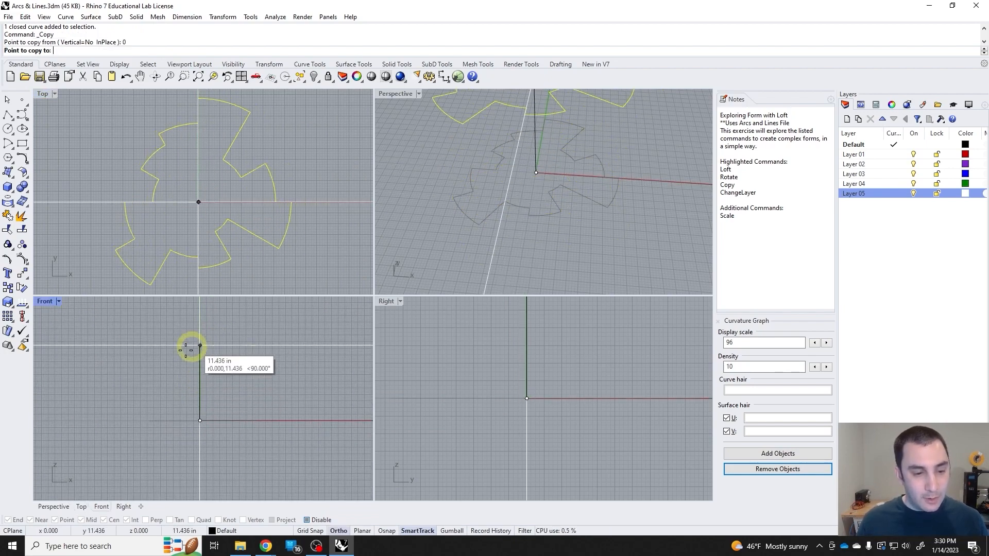
pyautogui.press('shift')
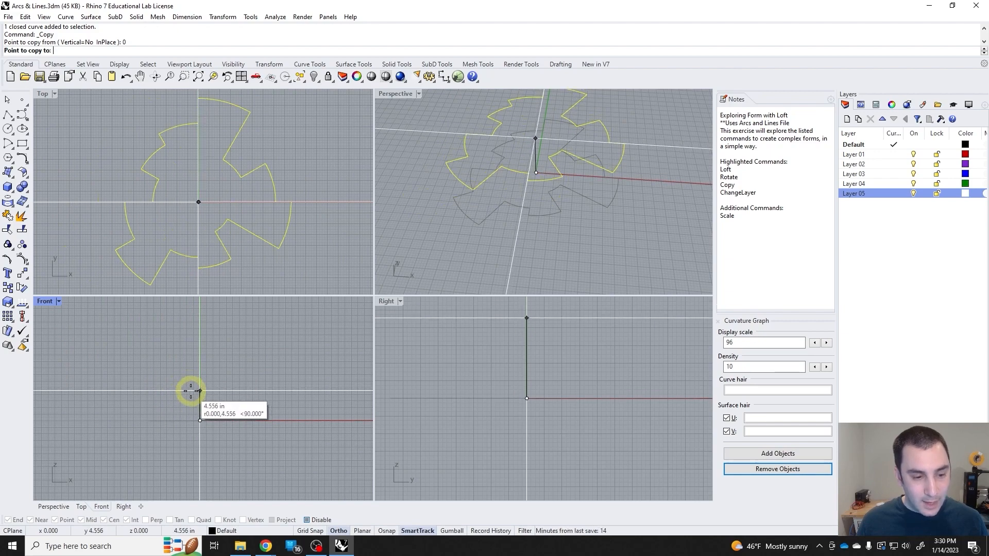
pyautogui.click(190, 363)
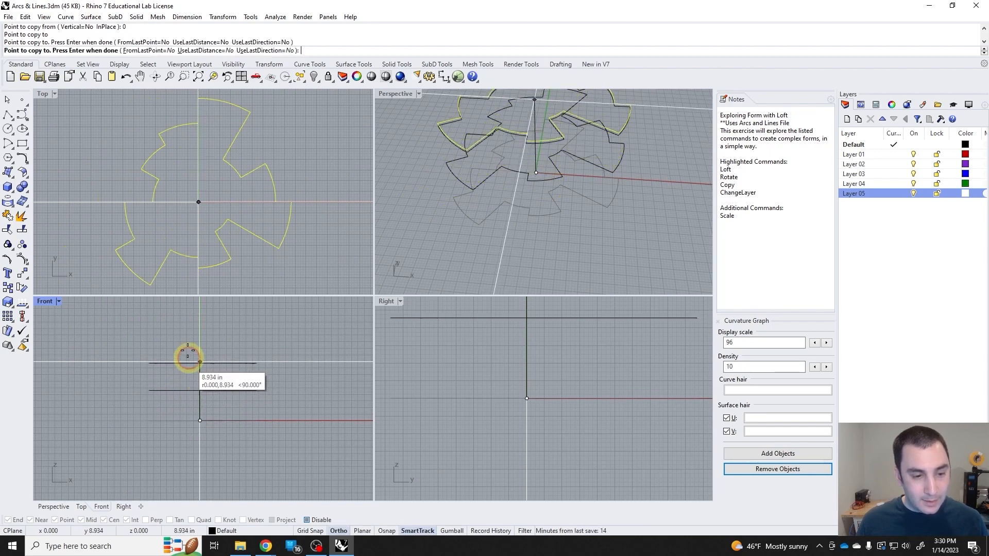
pyautogui.click(188, 316)
pyautogui.moveTo(188, 319); pyautogui.dragTo(183, 366, button='right')
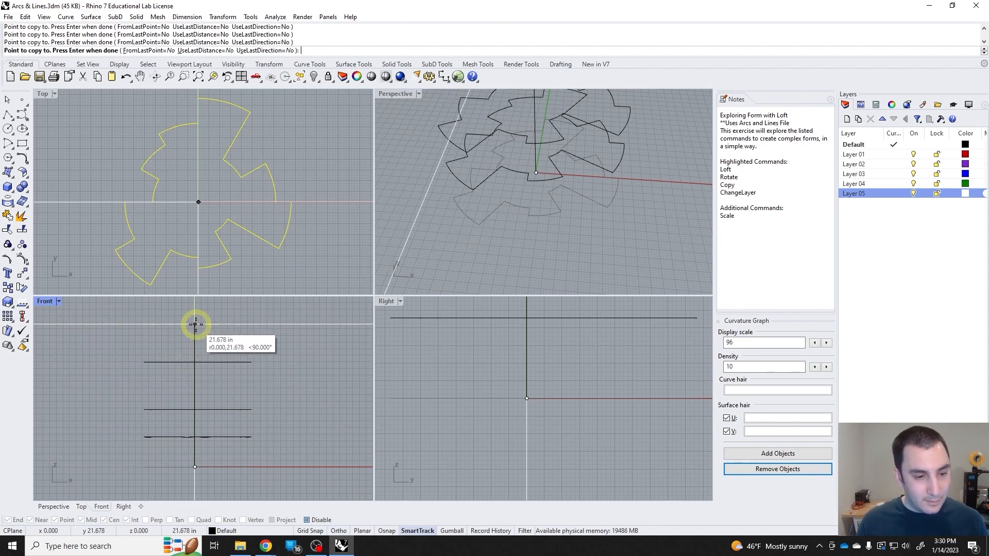
pyautogui.click(196, 324)
pyautogui.press('Return')
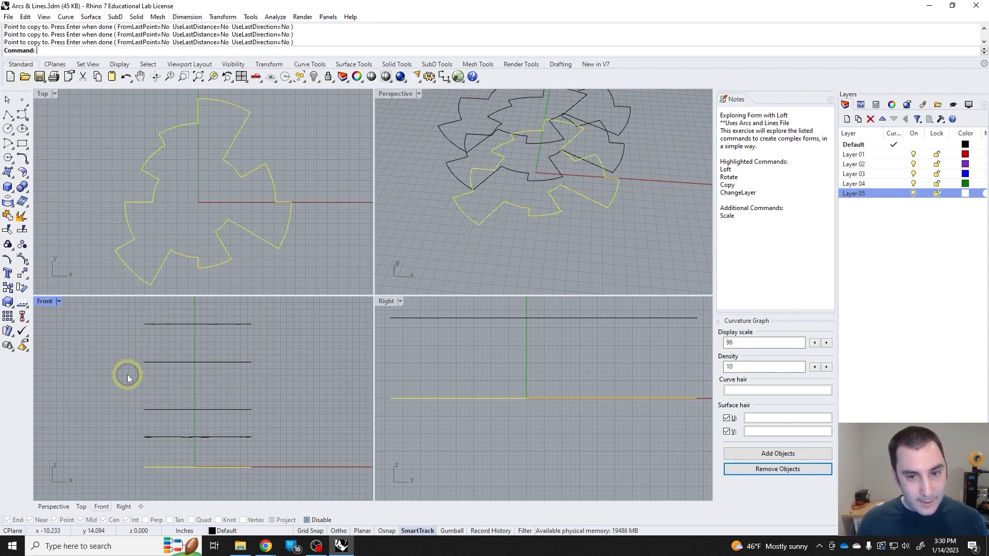
# Rotate the lowest copy of the profile about 83° around the origin (0) in the Top view.
pyautogui.click(466, 264)
pyautogui.moveTo(465, 265); pyautogui.dragTo(549, 241, button='right')
pyautogui.click(548, 238)
pyautogui.press('Escape')
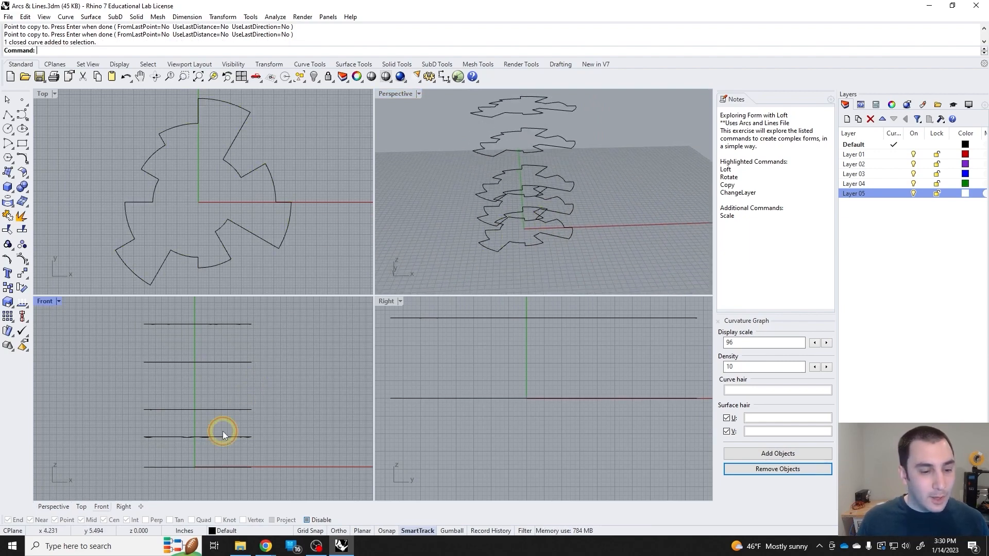
pyautogui.click(221, 437)
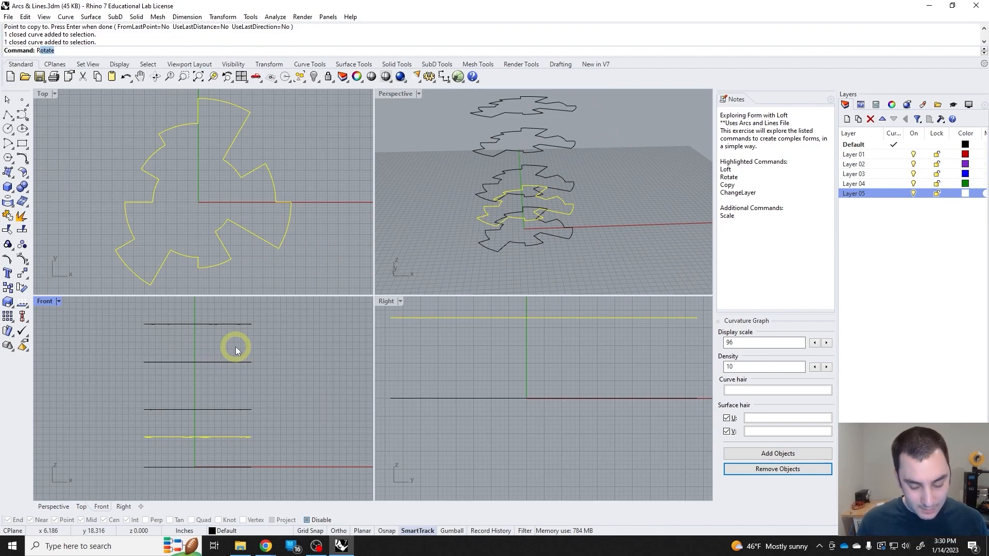
pyautogui.press('Return')
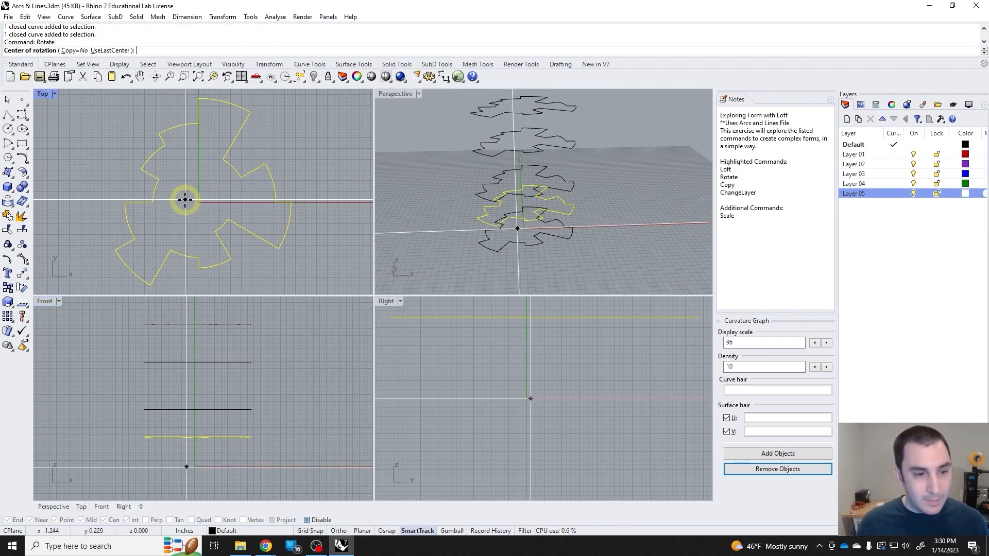
pyautogui.write('0')
pyautogui.press('Return')
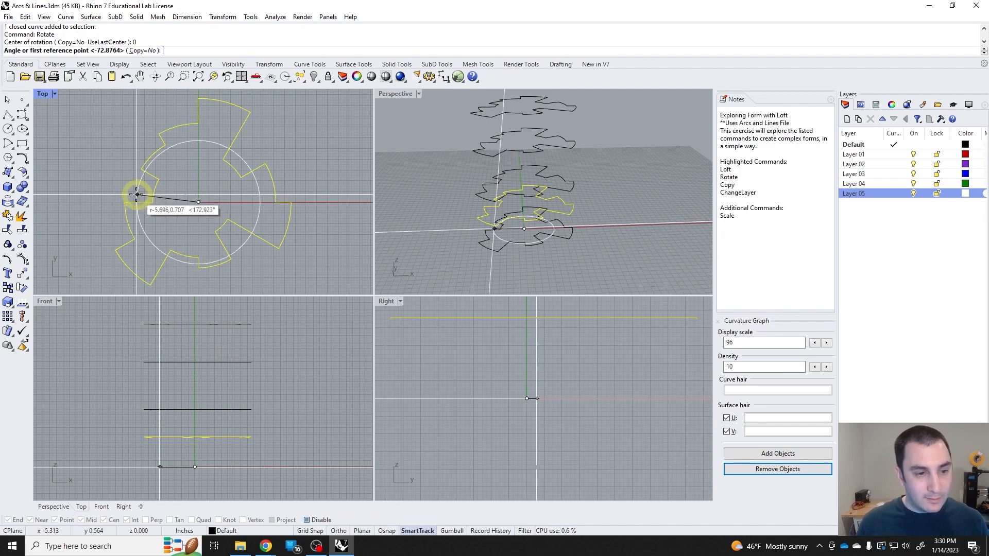
pyautogui.click(128, 168)
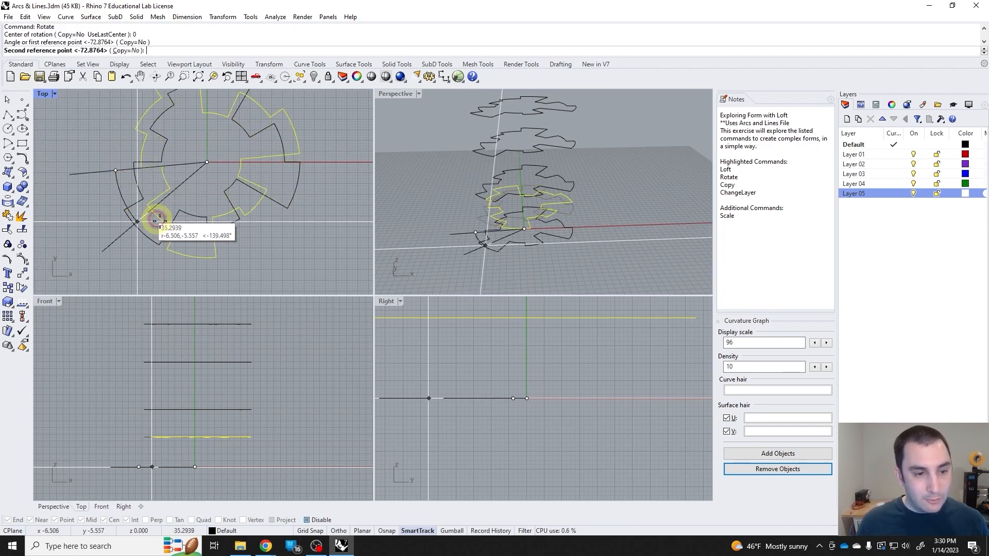
pyautogui.click(205, 228)
# Rotate the second copy up about -92° around the origin (0) in the Top view.
pyautogui.click(493, 183)
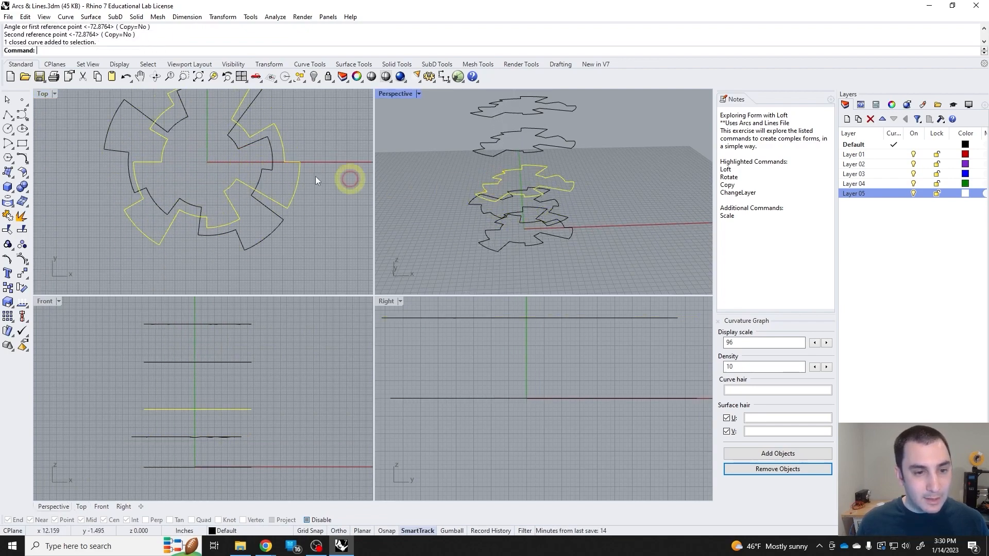
pyautogui.press('Return')
pyautogui.write('0')
pyautogui.press('Return')
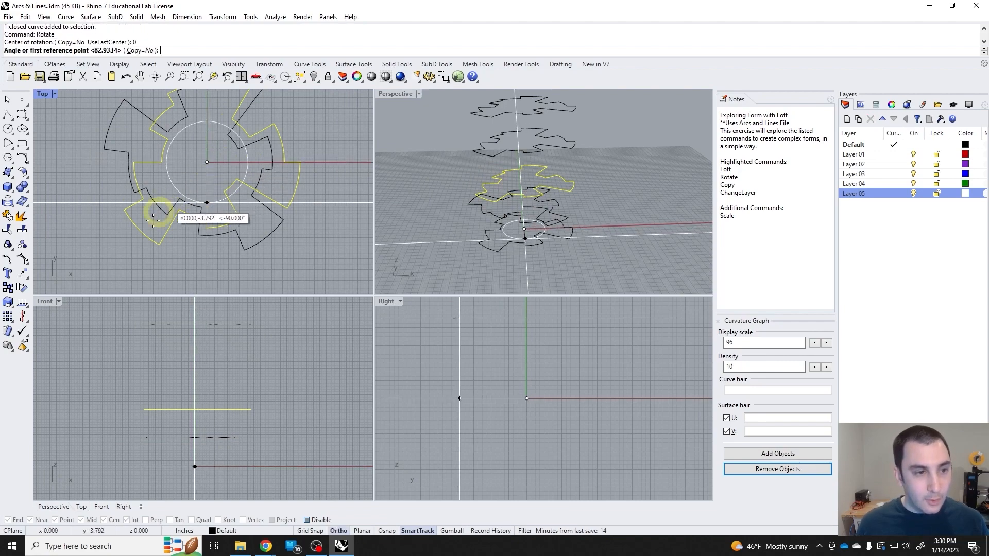
pyautogui.click(172, 254)
pyautogui.scroll(-2, 129, 215)
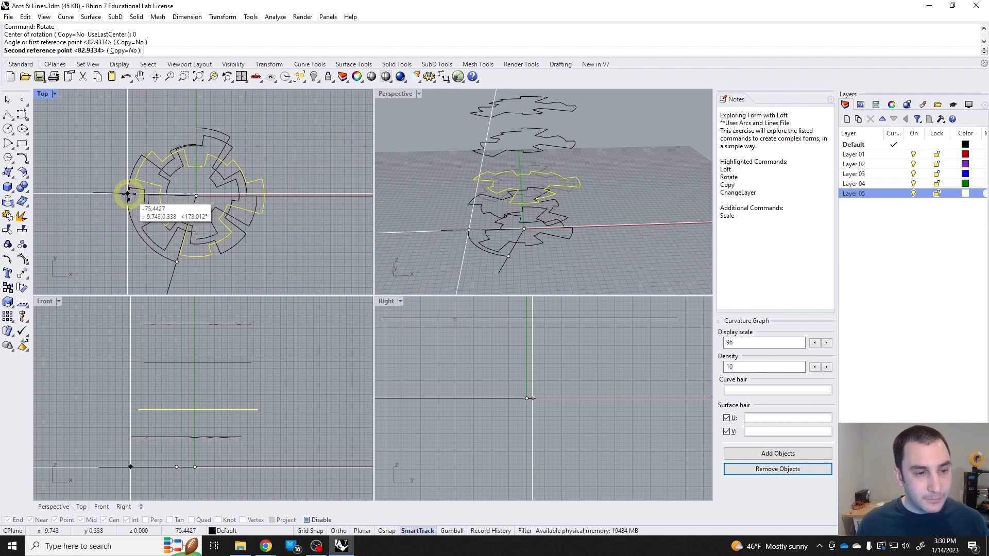
pyautogui.click(136, 181)
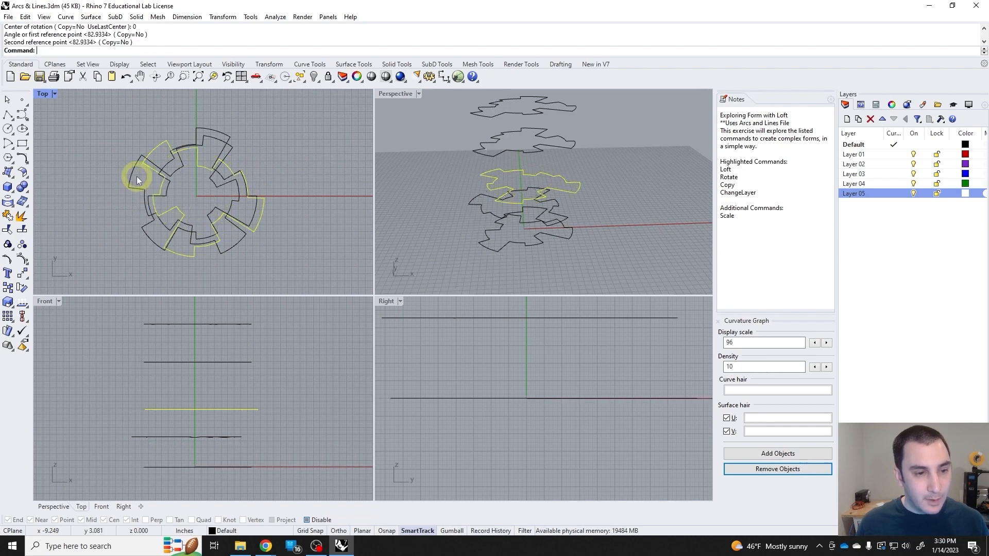
# Rotate the third copy up about -197° around the origin (0) in the Top view.
pyautogui.click(206, 364)
pyautogui.press('Return')
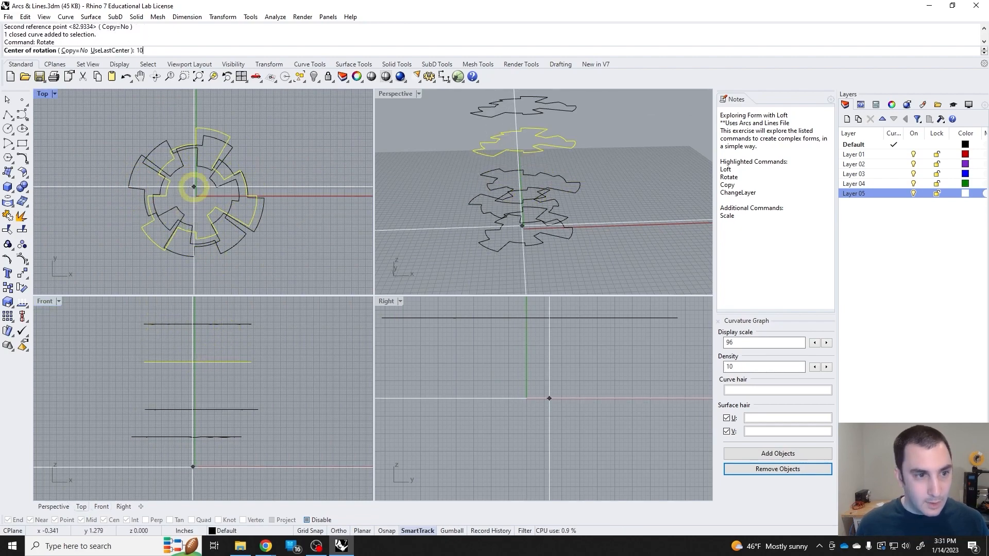
pyautogui.write('0')
pyautogui.press('Return')
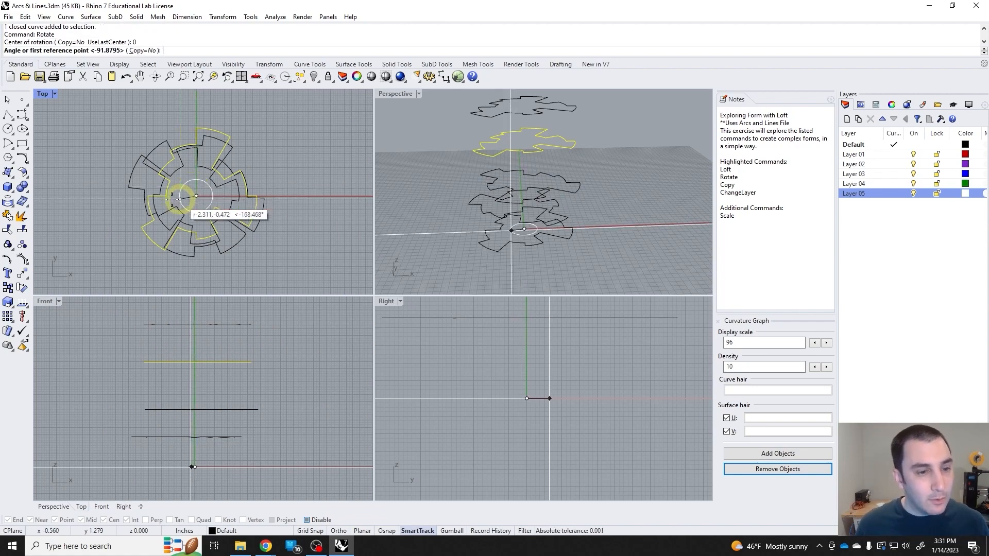
pyautogui.click(247, 196)
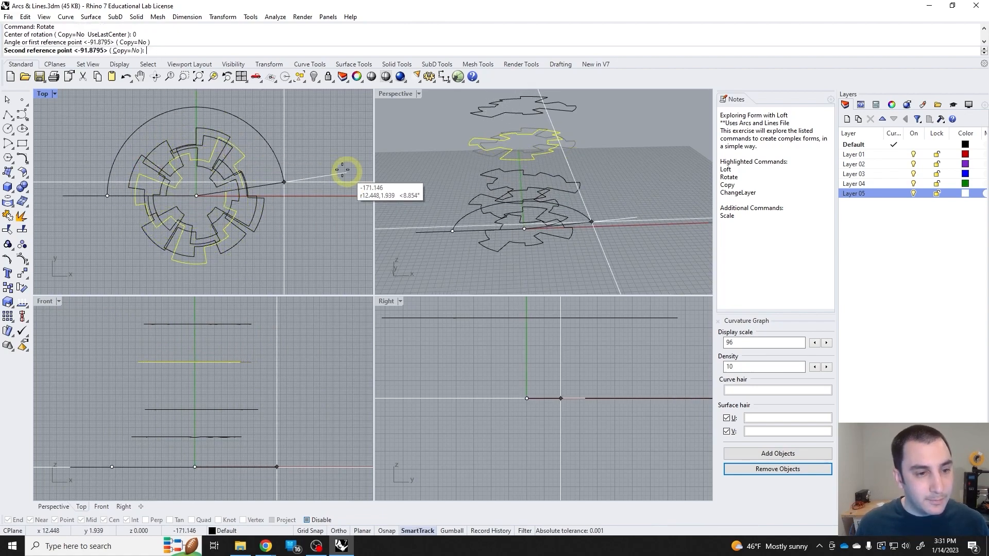
pyautogui.click(301, 227)
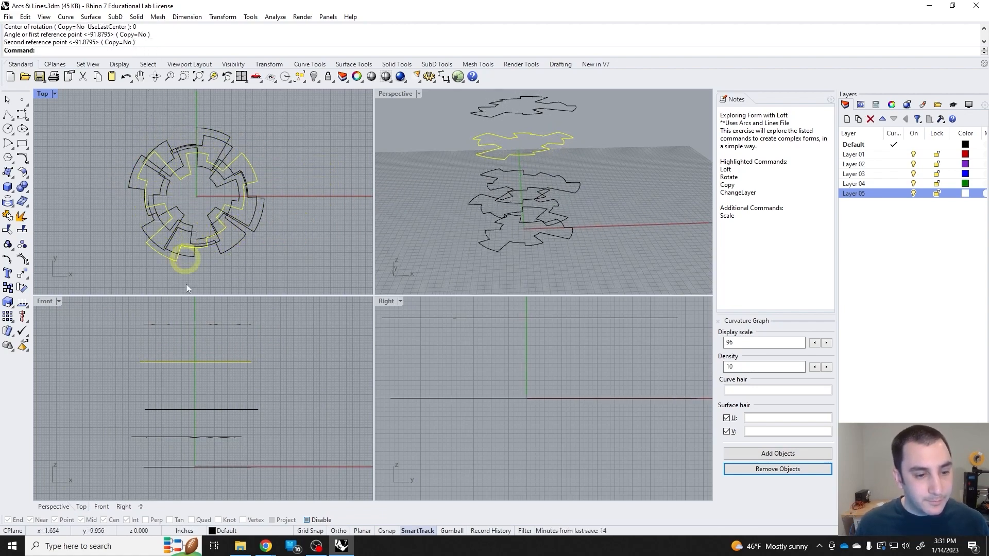
# Rotate the topmost copy counterclockwise around the origin (0) in the Top view by picking two reference points.
pyautogui.click(203, 324)
pyautogui.moveTo(196, 335); pyautogui.dragTo(191, 364, button='right')
pyautogui.rightClick(188, 362)
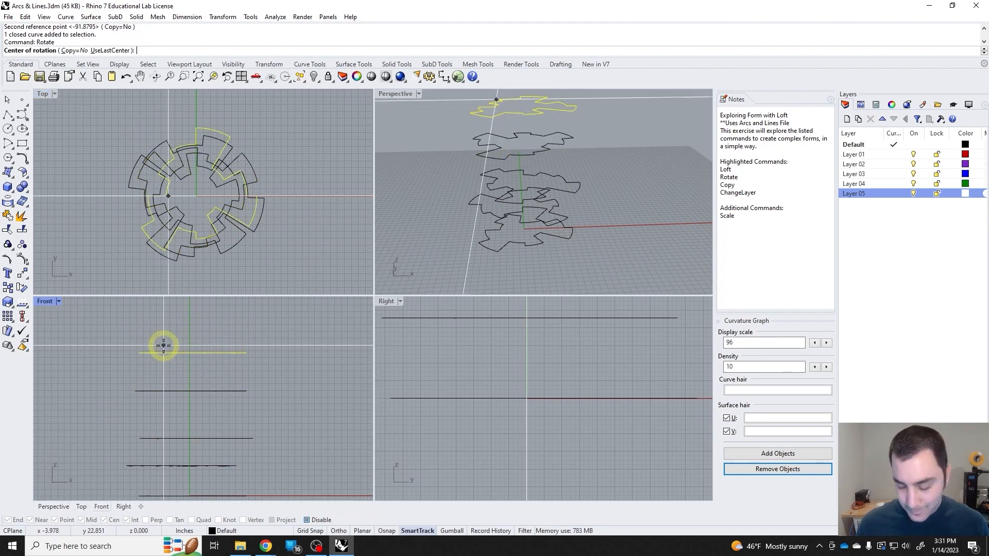
pyautogui.write('0')
pyautogui.press('Return')
pyautogui.click(72, 196)
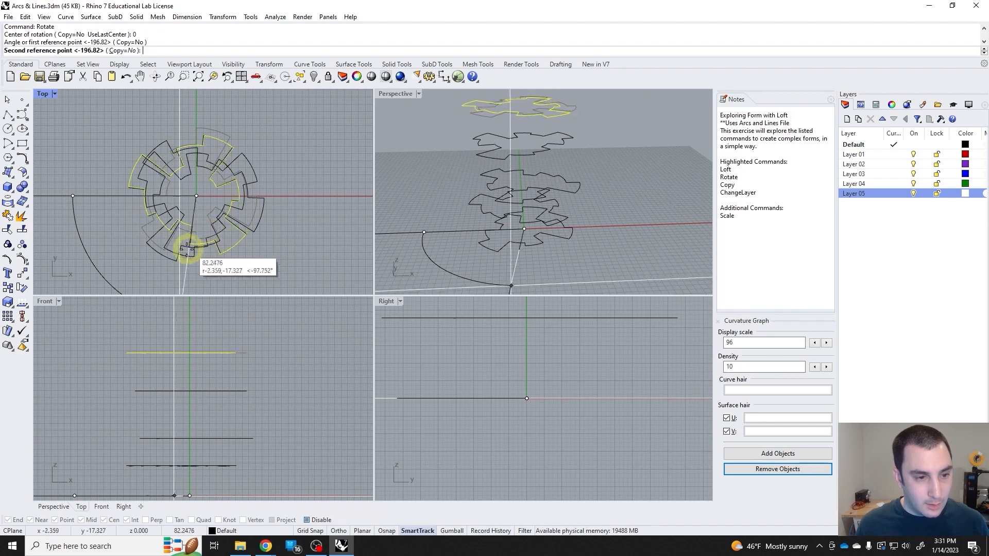
pyautogui.click(231, 259)
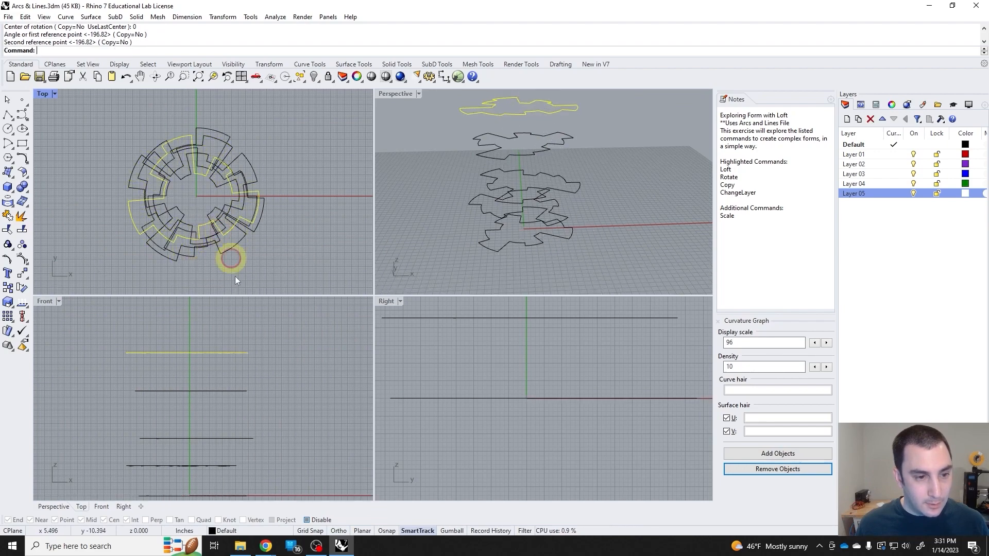
# Undo the stray loft, select only the bottom and topmost profile curves, and start a Loft between them.
pyautogui.moveTo(208, 340); pyautogui.dragTo(214, 306, button='right')
pyautogui.click(231, 454)
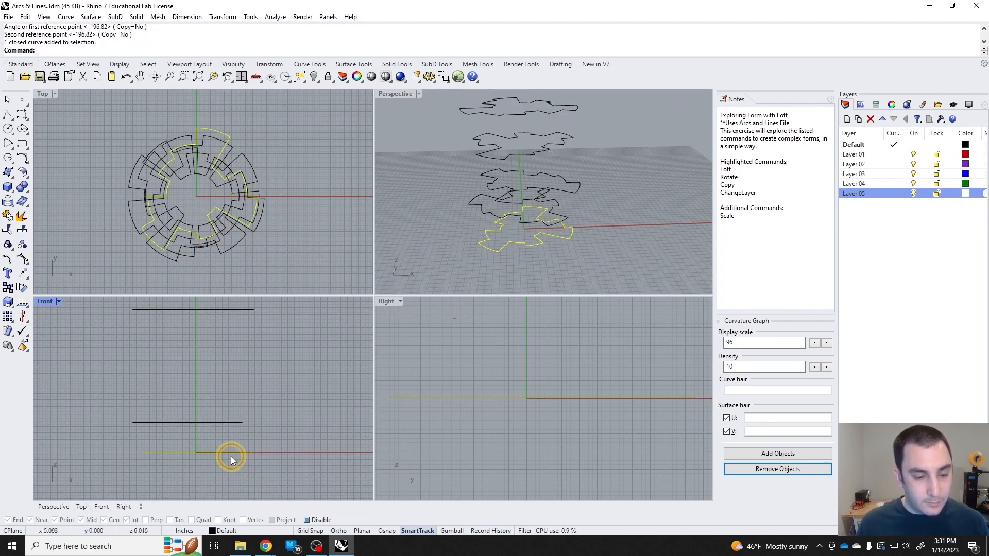
pyautogui.moveTo(237, 339); pyautogui.dragTo(237, 372, button='right')
pyautogui.hotkey('ctrl', 'z')
pyautogui.moveTo(546, 247); pyautogui.dragTo(551, 252, button='right')
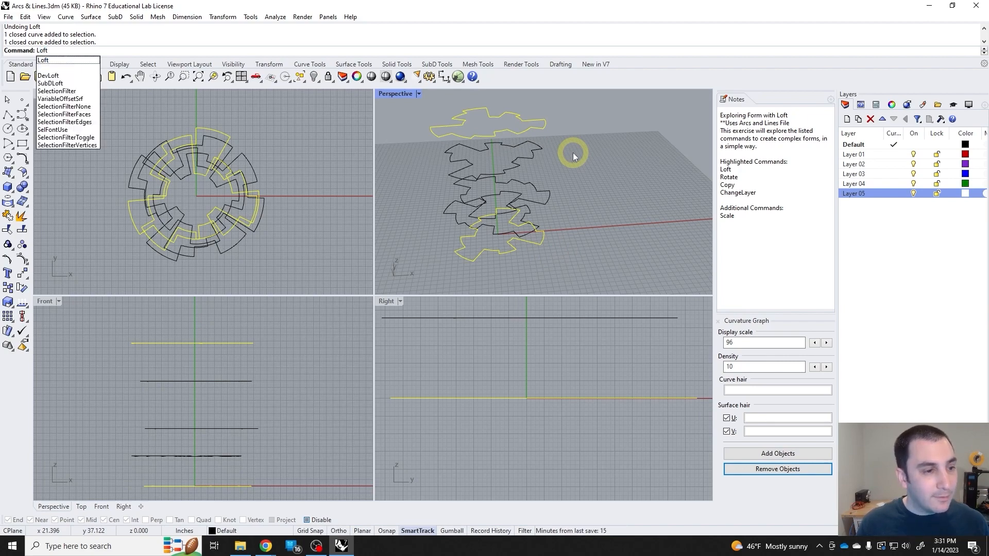
pyautogui.click(99, 19)
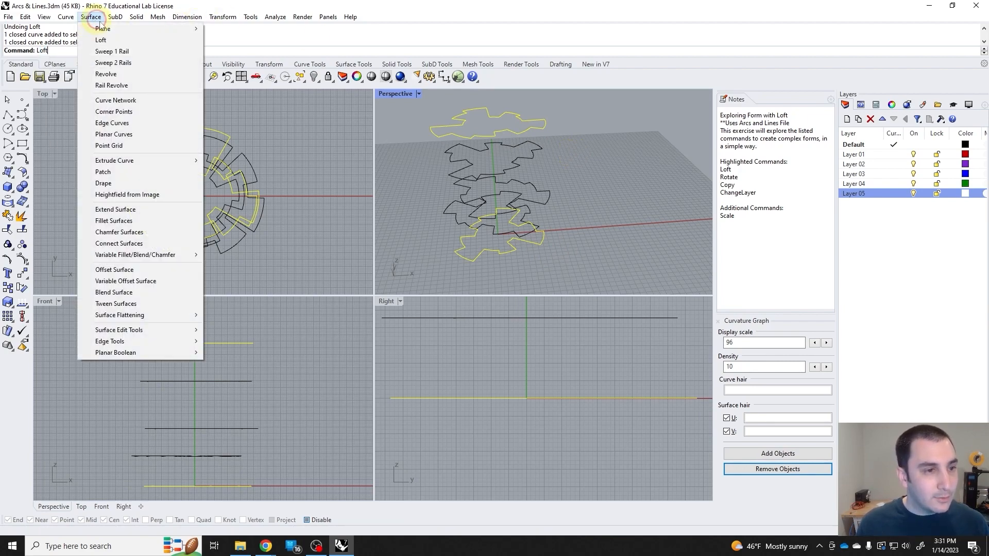
pyautogui.click(110, 45)
# Try flipping the seam direction on the bottom profile curve, and flip it back to match the top curve.
pyautogui.moveTo(493, 216); pyautogui.dragTo(430, 172, button='right')
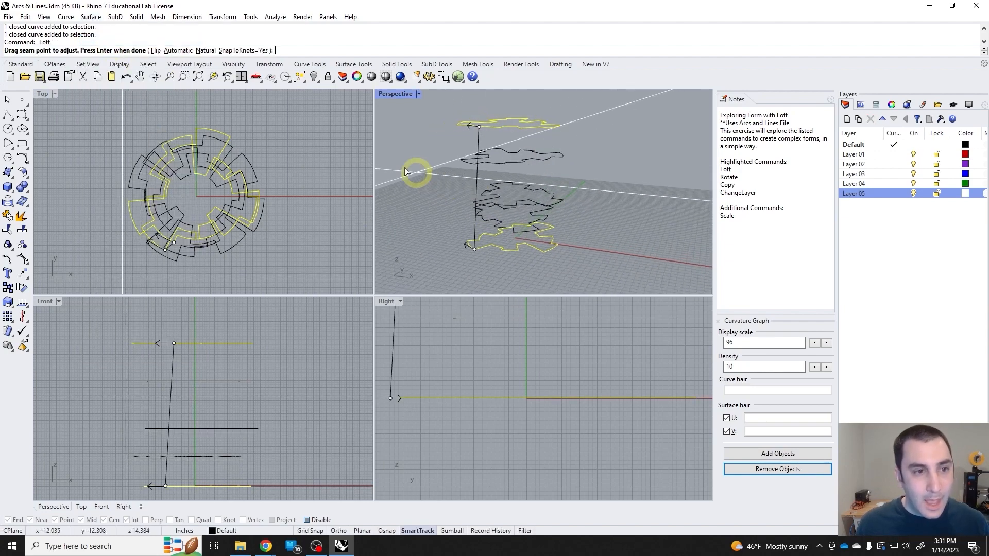
pyautogui.moveTo(490, 188); pyautogui.dragTo(492, 214, button='right')
pyautogui.scroll(3, 482, 159)
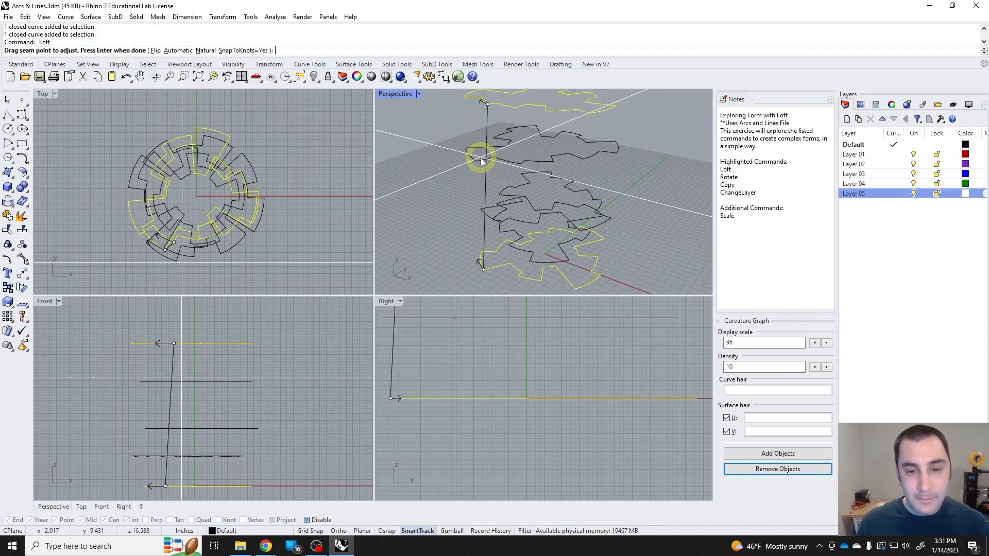
pyautogui.moveTo(482, 161); pyautogui.dragTo(487, 242, button='right')
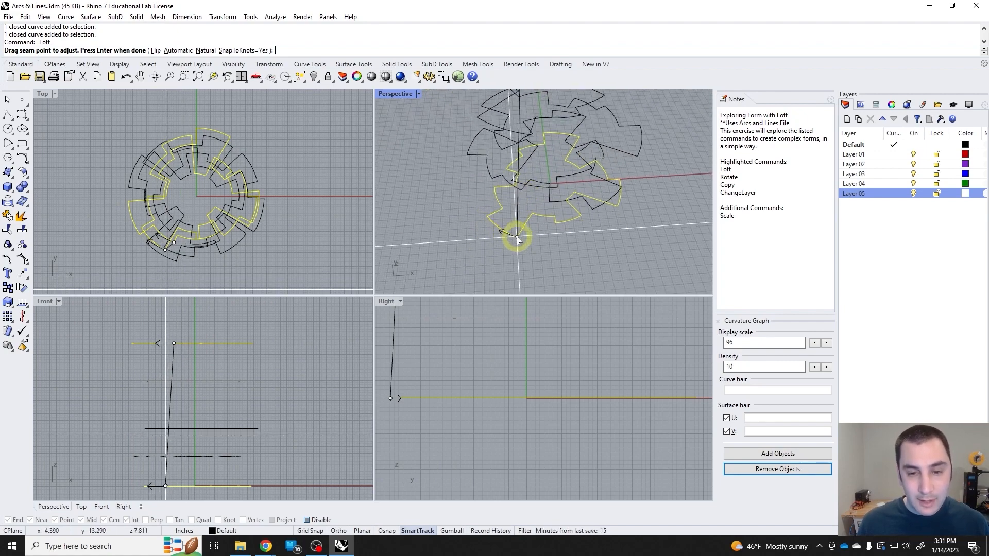
pyautogui.moveTo(517, 237)
pyautogui.mouseDown()
pyautogui.moveTo(520, 253)
pyautogui.moveTo(521, 240)
pyautogui.mouseUp()
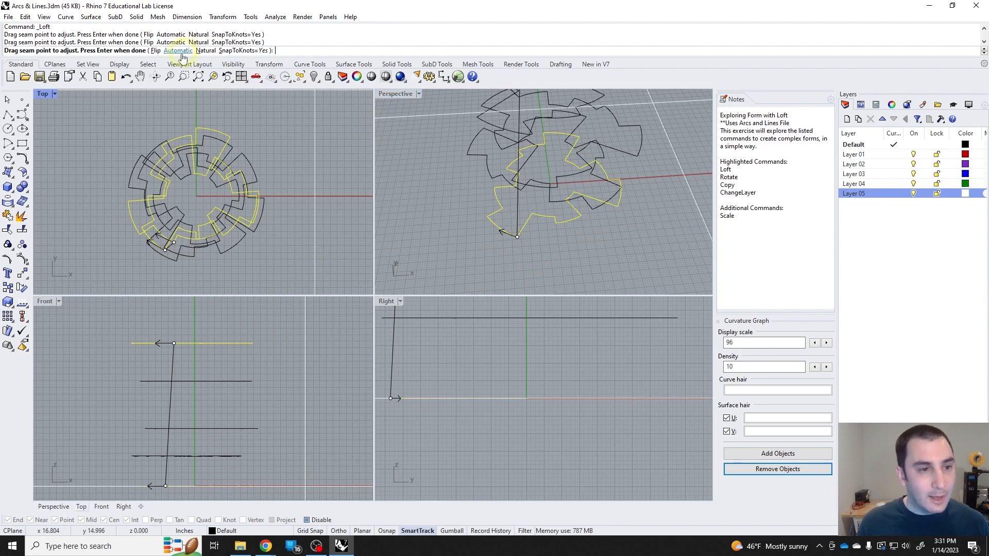
pyautogui.click(155, 51)
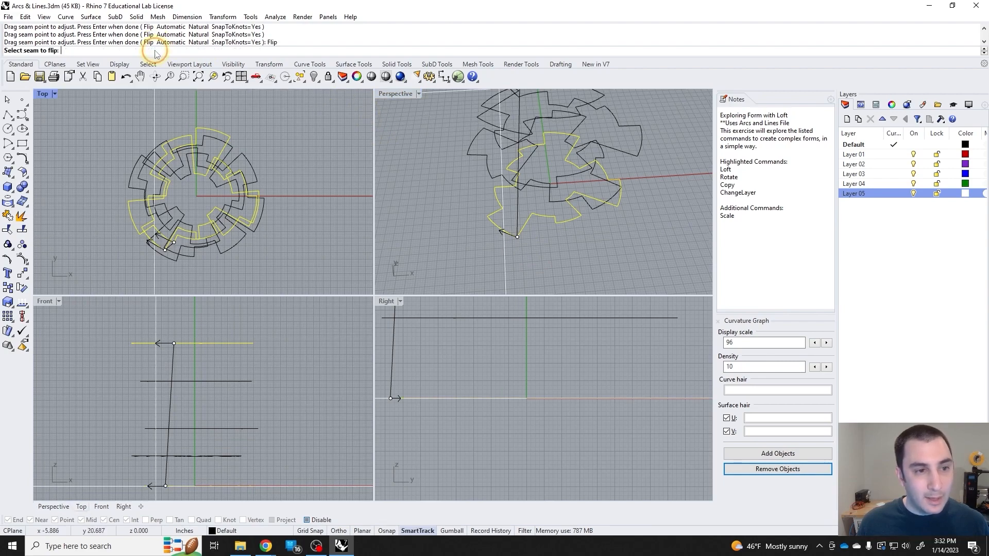
pyautogui.click(517, 238)
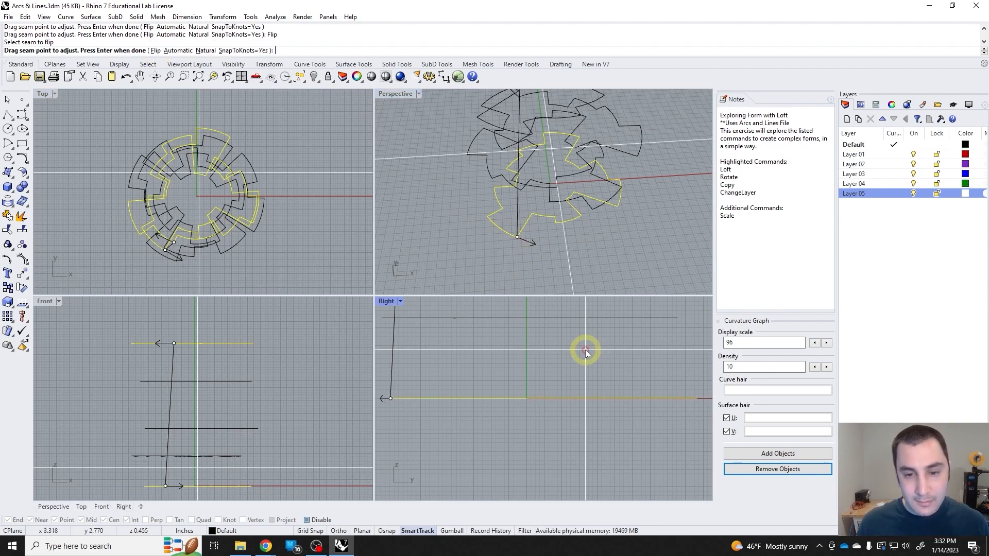
pyautogui.moveTo(536, 258); pyautogui.dragTo(505, 261, button='right')
pyautogui.click(155, 50)
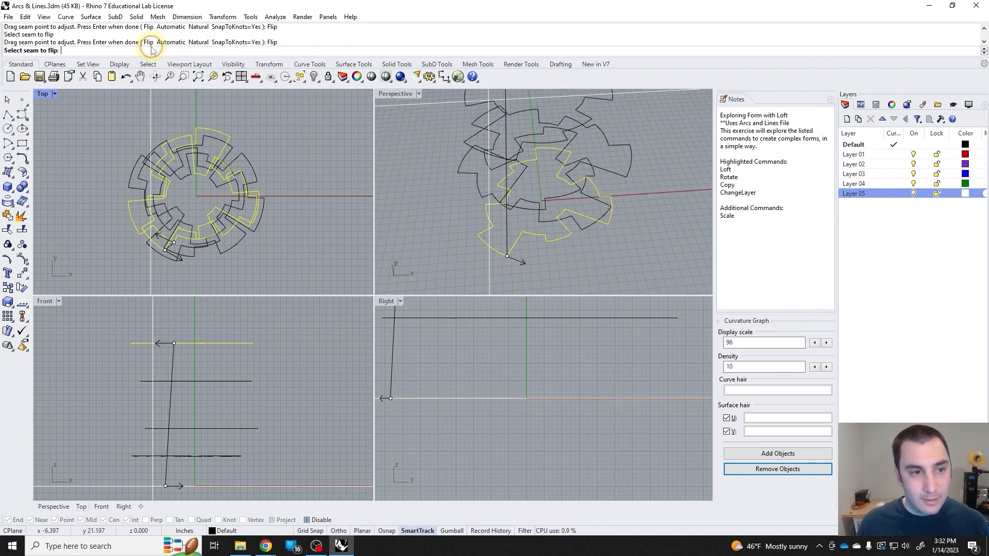
pyautogui.click(508, 257)
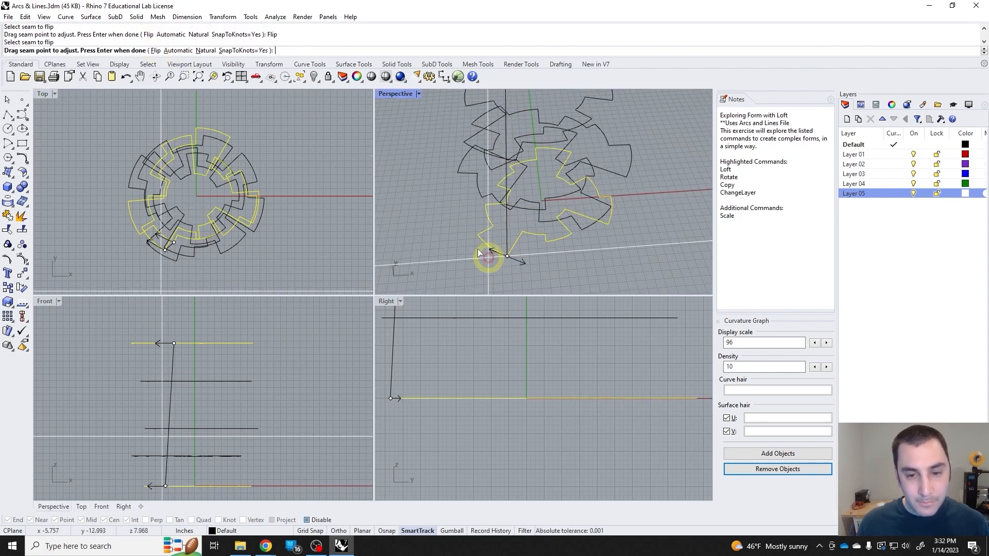
# Check and accept the seam alignment, and create the loft with the Straight sections style and Do not simplify.
pyautogui.moveTo(488, 258); pyautogui.dragTo(520, 147, button='right')
pyautogui.moveTo(518, 220); pyautogui.dragTo(453, 175, button='right')
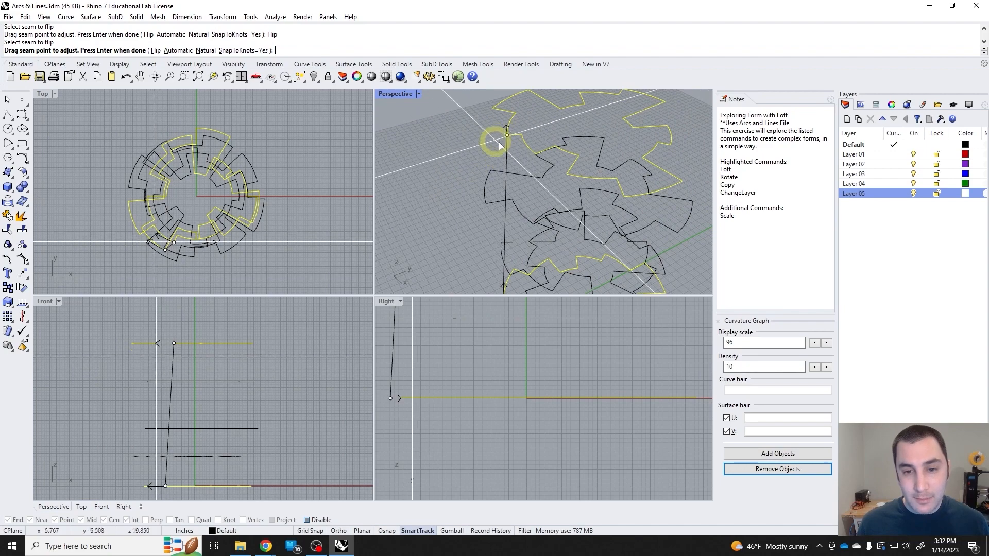
pyautogui.moveTo(518, 225); pyautogui.dragTo(540, 192, button='right')
pyautogui.scroll(8, 165, 242)
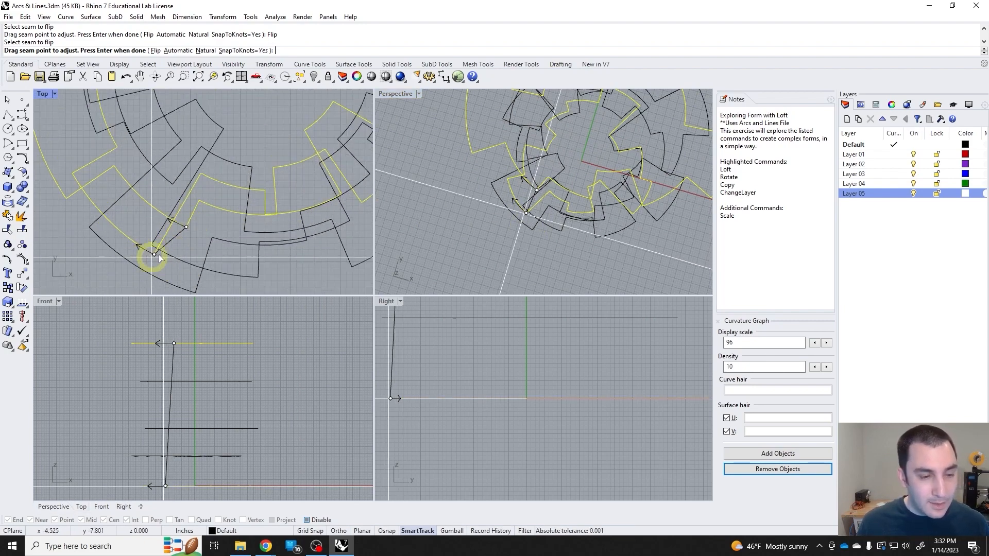
pyautogui.moveTo(489, 169); pyautogui.dragTo(435, 154, button='right')
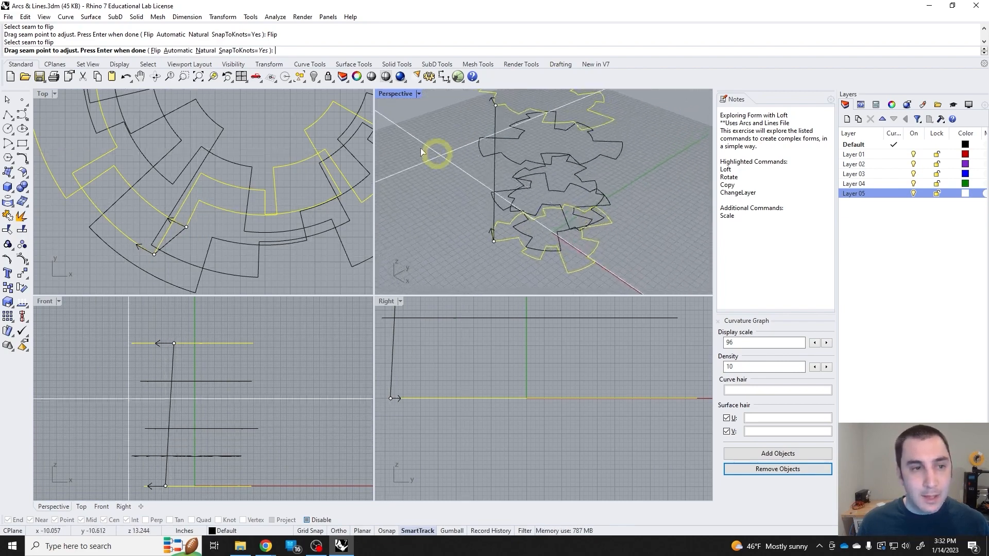
pyautogui.moveTo(463, 198); pyautogui.dragTo(488, 197, button='right')
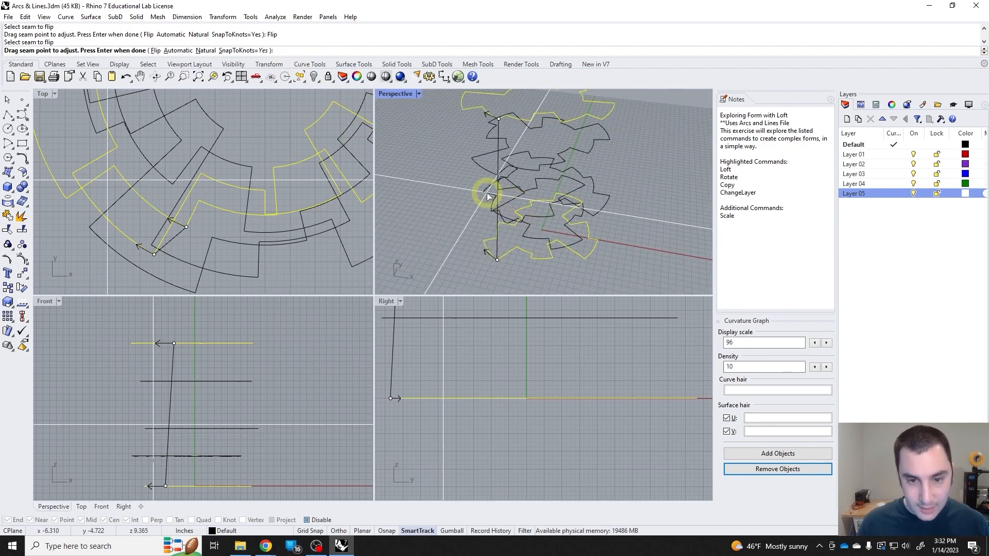
pyautogui.rightClick(488, 196)
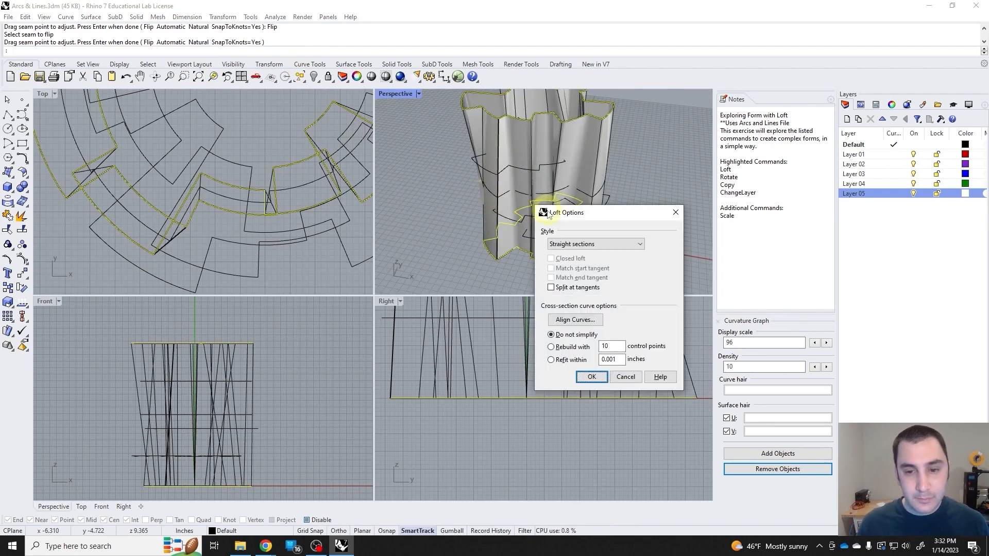
pyautogui.moveTo(548, 216); pyautogui.dragTo(655, 215)
pyautogui.moveTo(638, 175)
pyautogui.mouseDown(button='right')
pyautogui.moveTo(515, 152)
pyautogui.moveTo(413, 150)
pyautogui.moveTo(690, 150)
pyautogui.moveTo(648, 178)
pyautogui.mouseUp(button='right')
pyautogui.moveTo(519, 225); pyautogui.dragTo(542, 247, button='right')
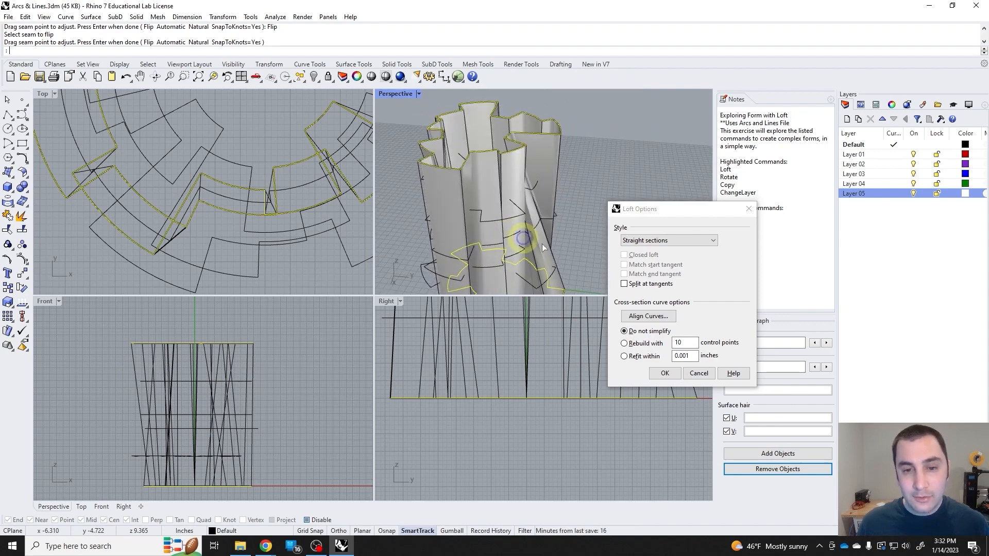
pyautogui.click(663, 374)
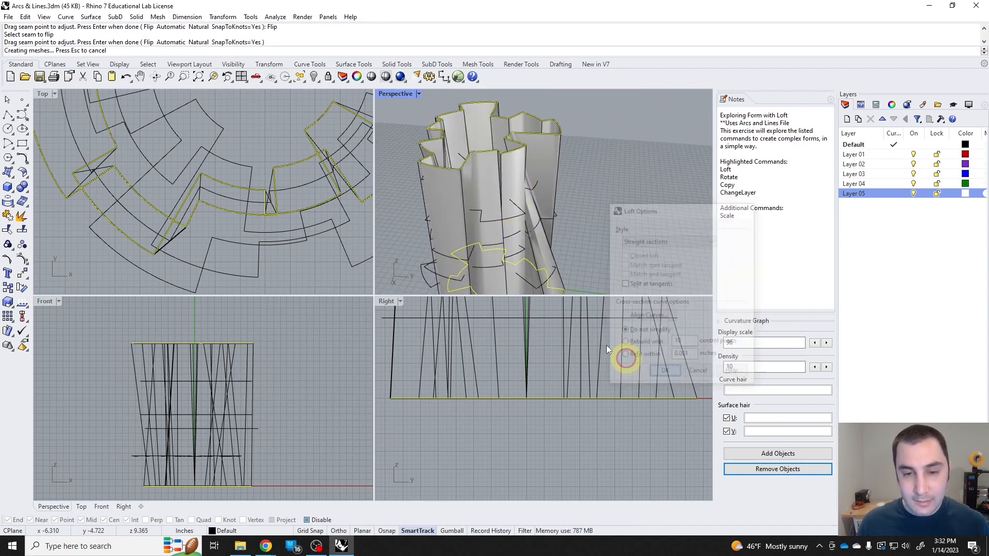
# Move the lofted polysurface to Layer 01 with ChangeLayer.
pyautogui.moveTo(613, 278); pyautogui.dragTo(578, 177, button='right')
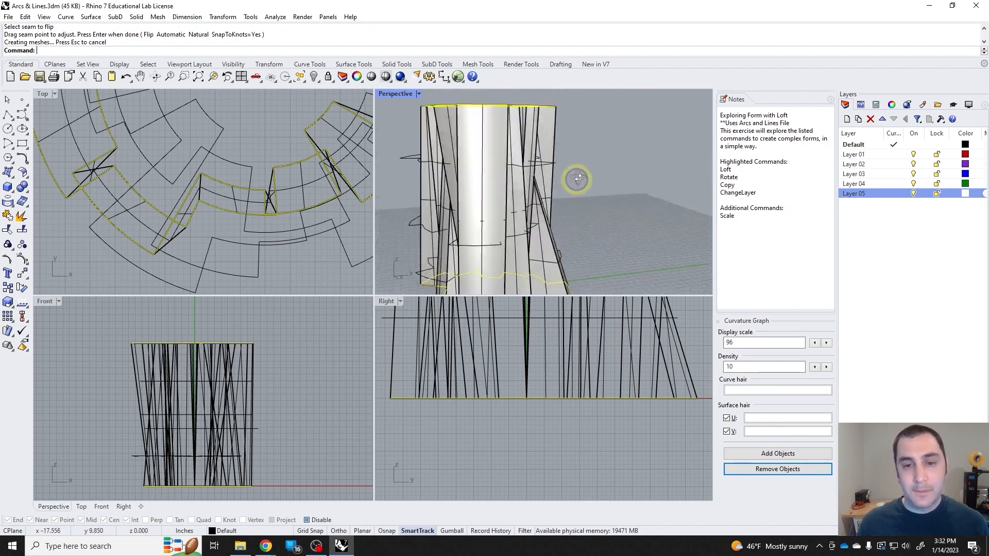
pyautogui.click(480, 151)
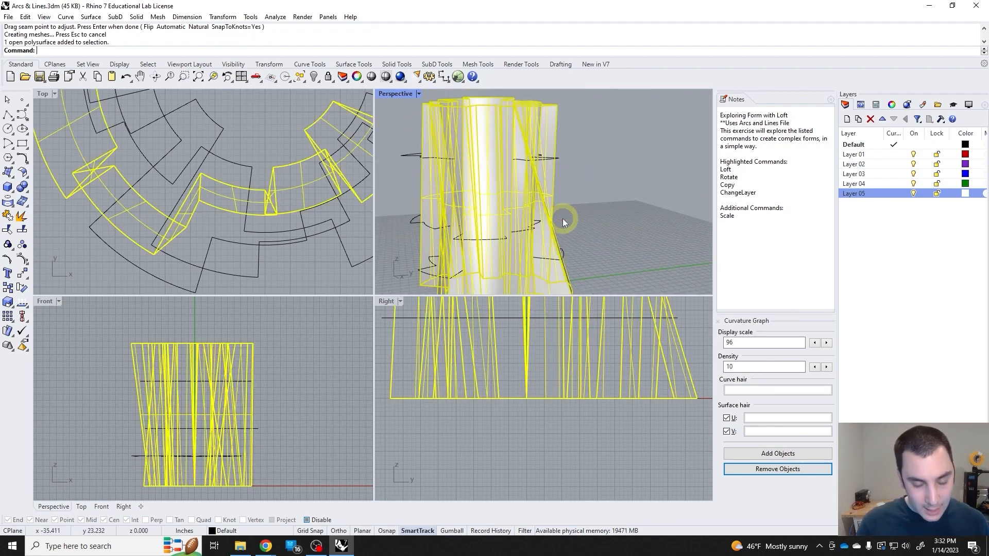
pyautogui.write('ChangeLayer')
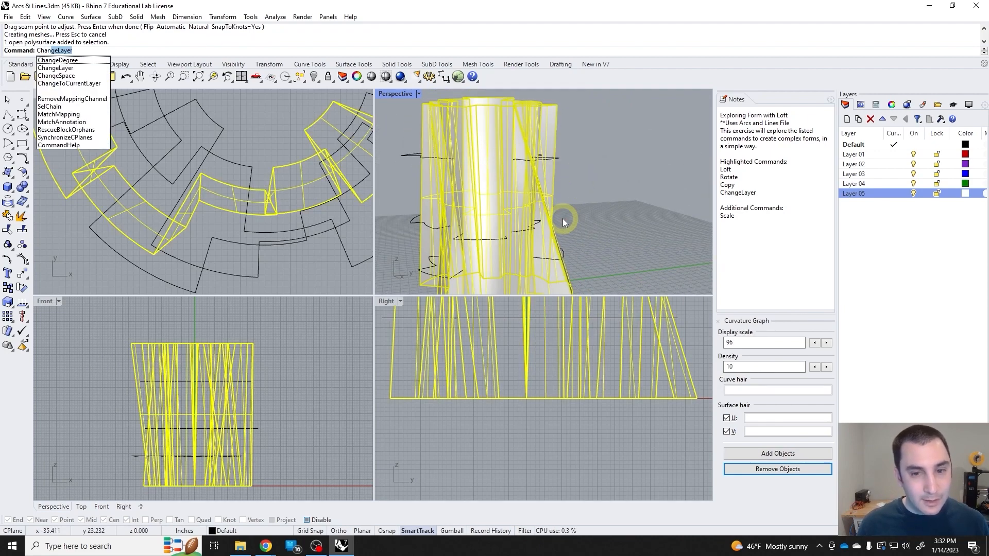
pyautogui.press('Return')
pyautogui.click(630, 248)
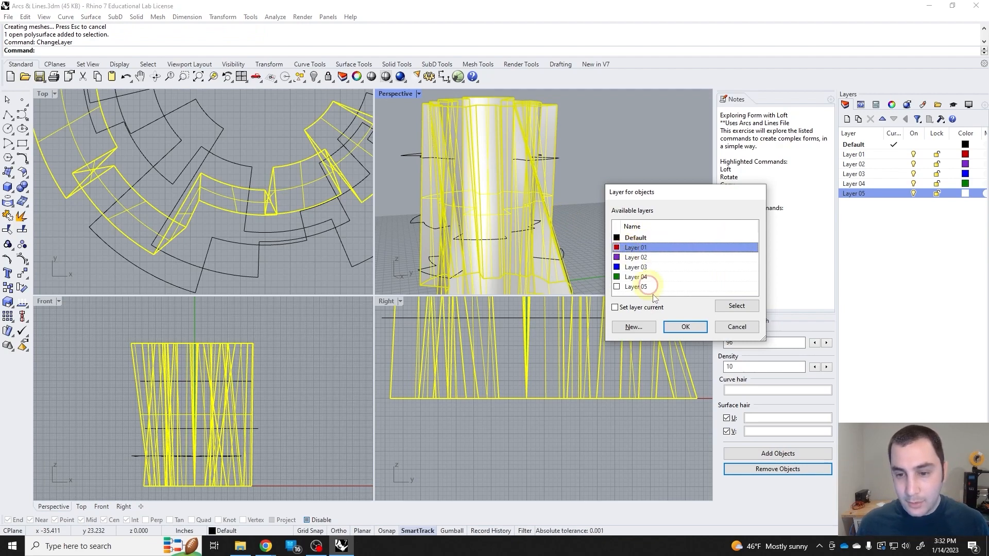
pyautogui.click(673, 324)
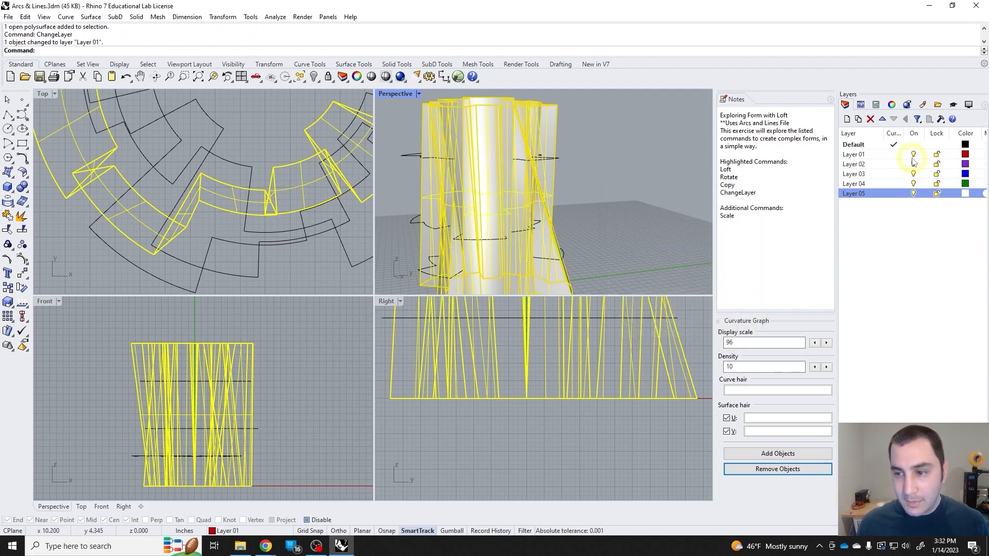
# Turn off the visibility of Layer 01 through Layer 05, keeping only the Default layer's curves shown.
pyautogui.click(914, 154)
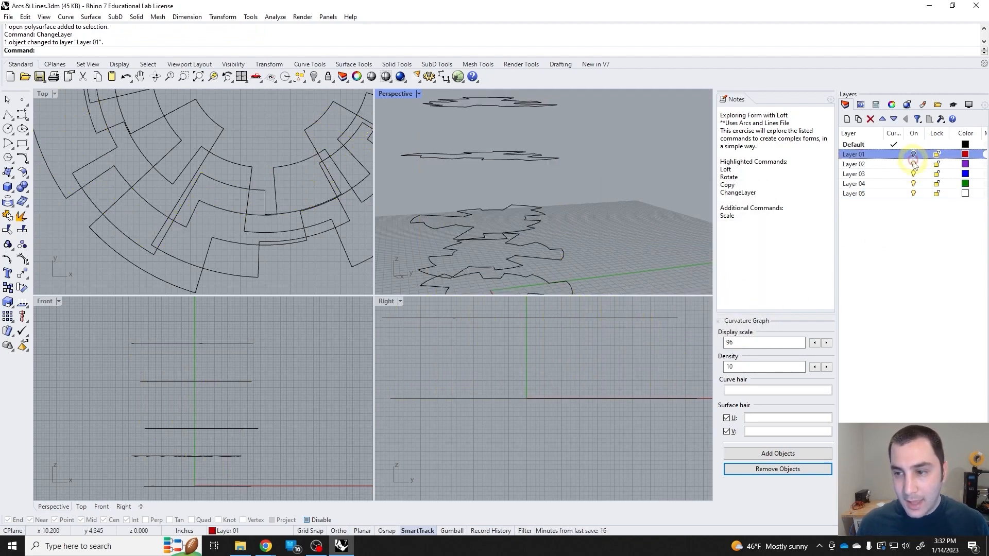
pyautogui.click(913, 194)
pyautogui.moveTo(639, 202); pyautogui.dragTo(520, 190, button='right')
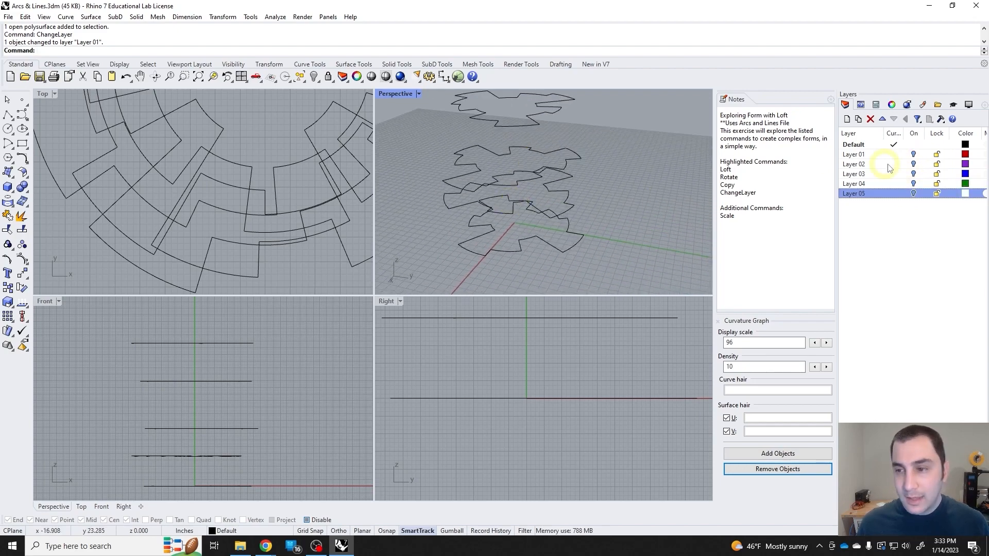
# Turn Layer 01 on to view the lofted form, and turn it off again.
pyautogui.click(913, 155)
pyautogui.moveTo(592, 227)
pyautogui.keyDown('shift'); pyautogui.mouseDown(button='right')
pyautogui.moveTo(579, 234)
pyautogui.moveTo(585, 215)
pyautogui.mouseUp(button='right'); pyautogui.keyUp('shift')
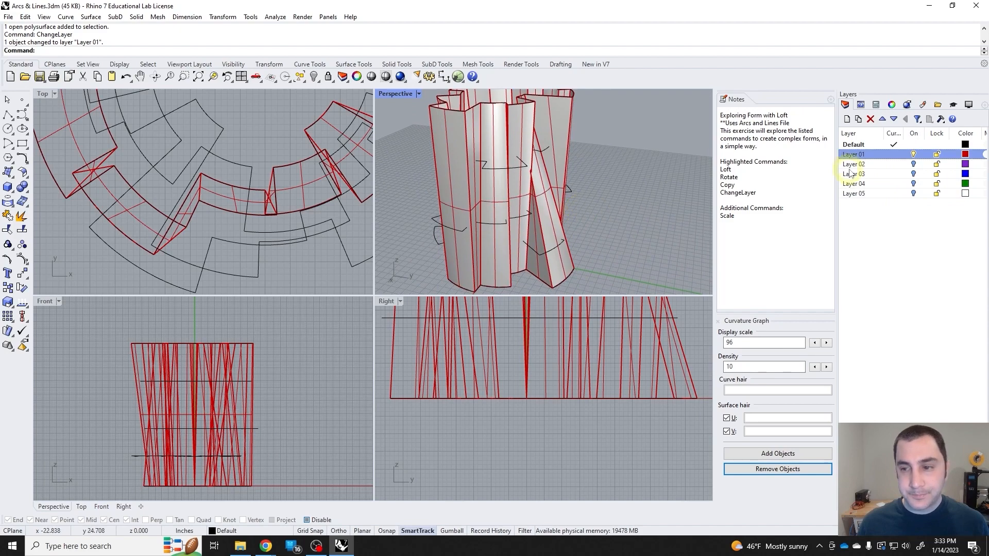
pyautogui.click(913, 156)
pyautogui.moveTo(707, 175); pyautogui.dragTo(577, 281, button='right')
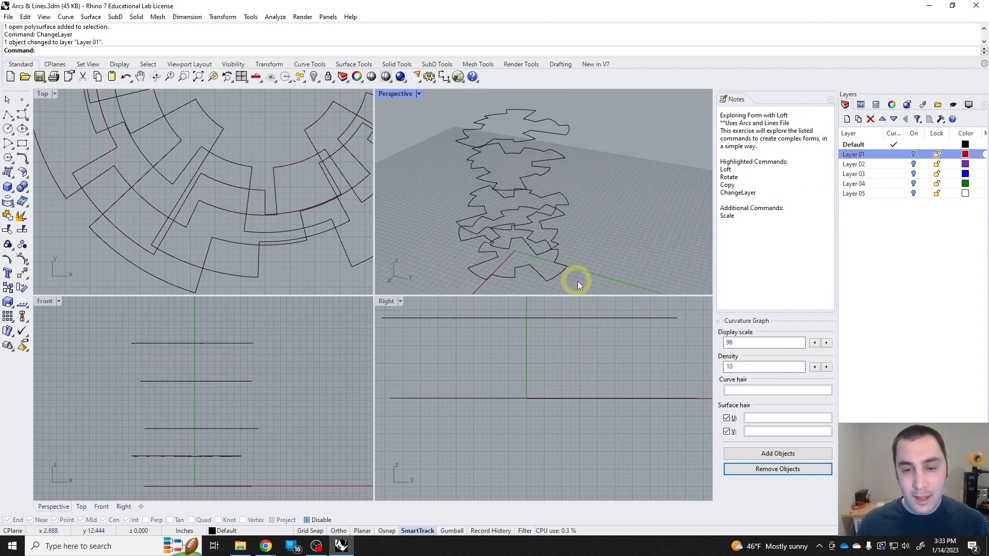
pyautogui.moveTo(577, 281); pyautogui.dragTo(516, 123)
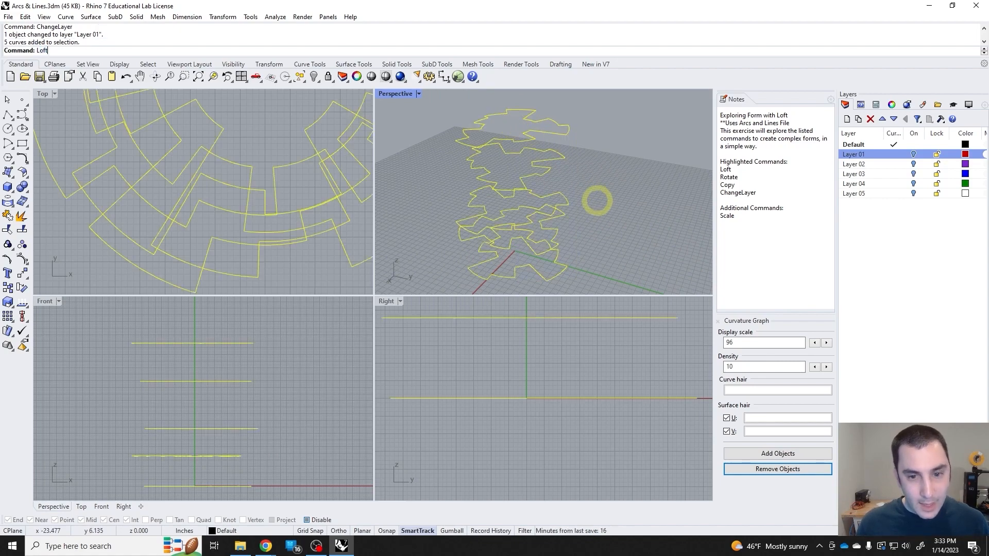
pyautogui.press('Escape')
pyautogui.press('Escape')
# Select the bottom, middle and topmost profile curves together.
pyautogui.moveTo(597, 199); pyautogui.dragTo(574, 236, button='right')
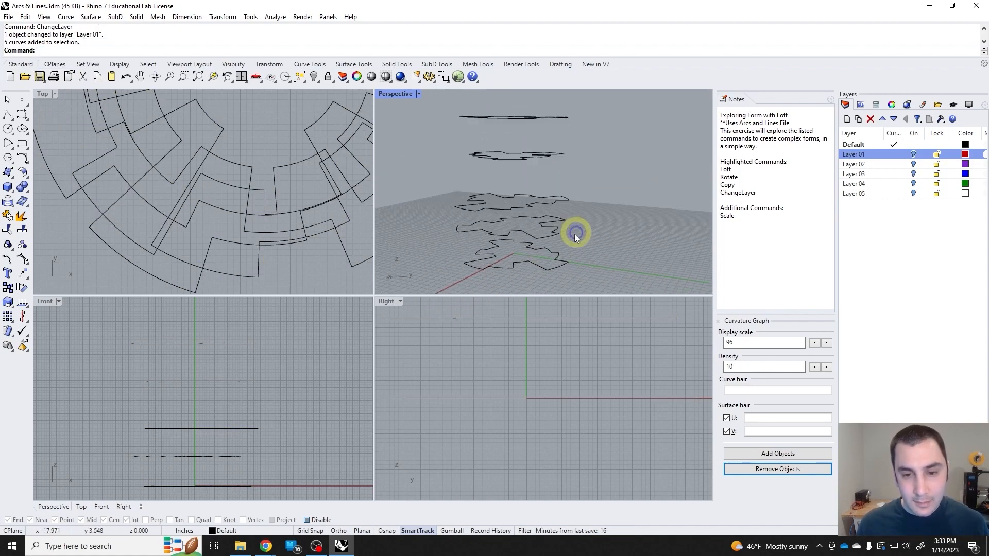
pyautogui.keyDown('shift'); pyautogui.click(562, 253); pyautogui.keyUp('shift')
pyautogui.keyDown('shift'); pyautogui.click(561, 200); pyautogui.keyUp('shift')
pyautogui.keyDown('shift'); pyautogui.click(551, 118); pyautogui.keyUp('shift')
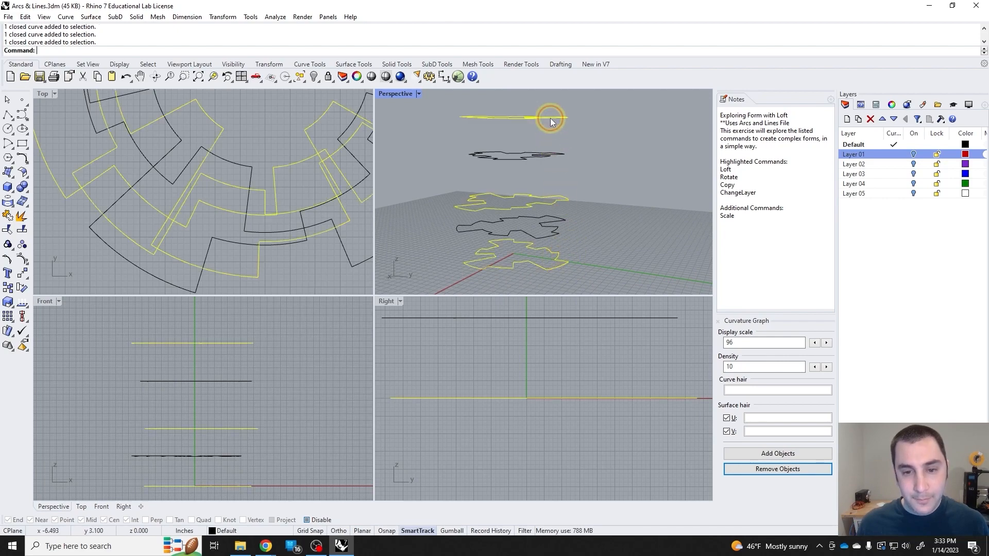
# Preview a loft through the three selected curves with the Normal style, and cancel it.
pyautogui.press('Return')
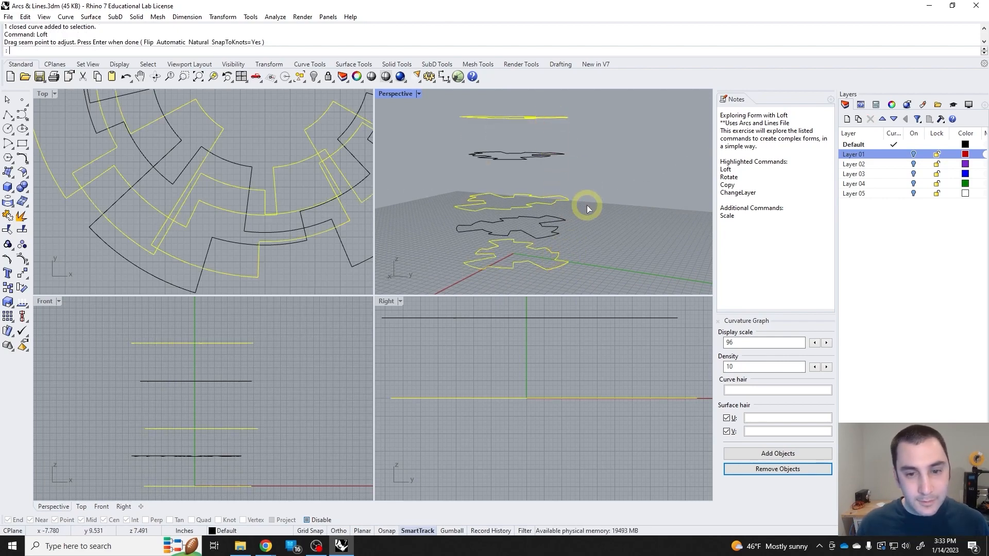
pyautogui.press('Return')
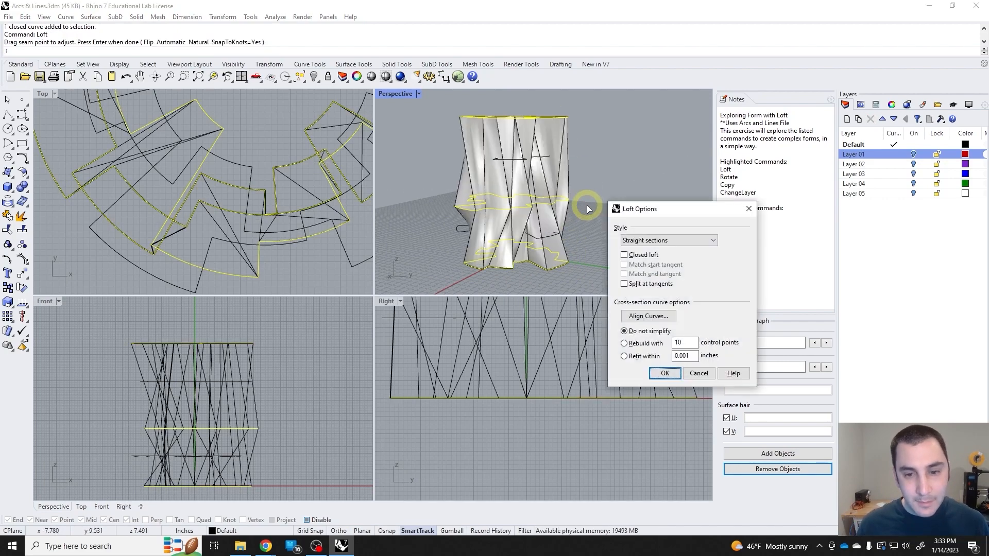
pyautogui.click(643, 239)
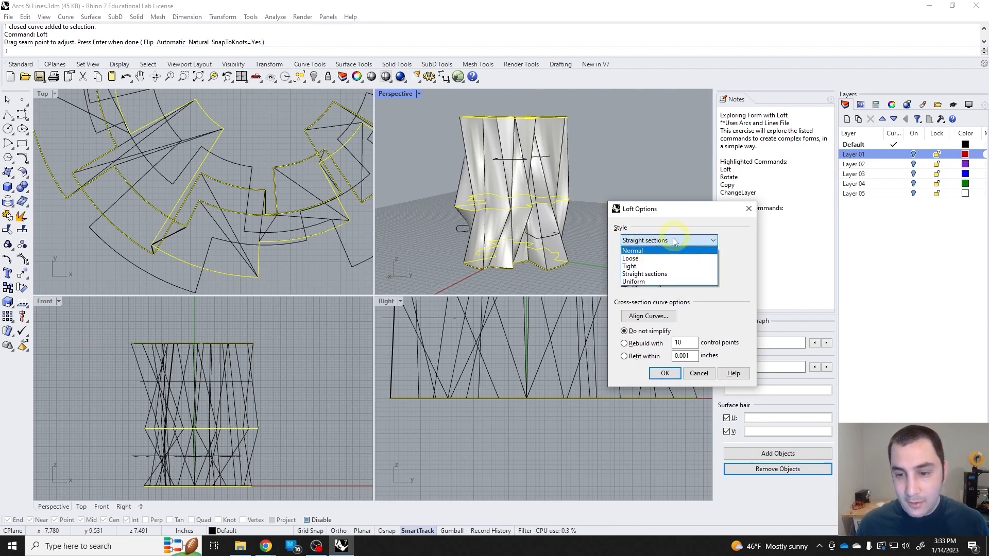
pyautogui.click(636, 252)
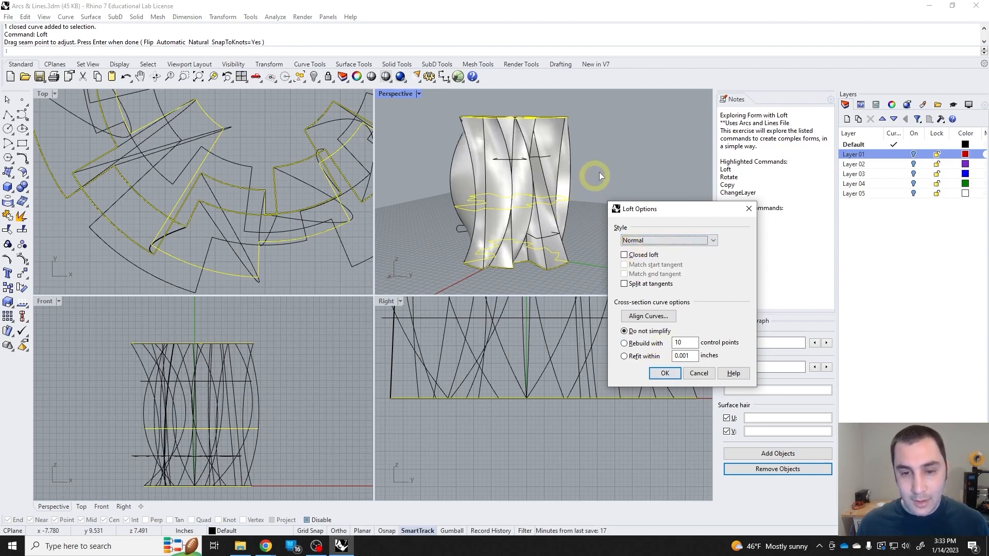
pyautogui.moveTo(598, 172); pyautogui.dragTo(700, 266, button='right')
pyautogui.click(697, 373)
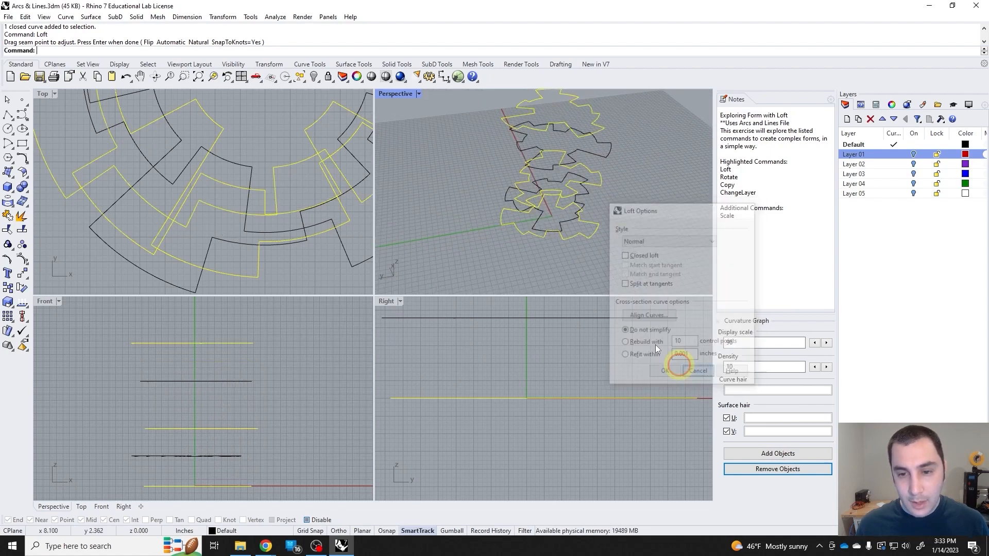
# Start a loft through the three selected curves and shift the middle curve's seam point to an inner corner of its profile.
pyautogui.moveTo(535, 224)
pyautogui.mouseDown(button='right')
pyautogui.moveTo(597, 255)
pyautogui.moveTo(584, 201)
pyautogui.moveTo(532, 227)
pyautogui.moveTo(531, 250)
pyautogui.moveTo(537, 241)
pyautogui.mouseUp(button='right')
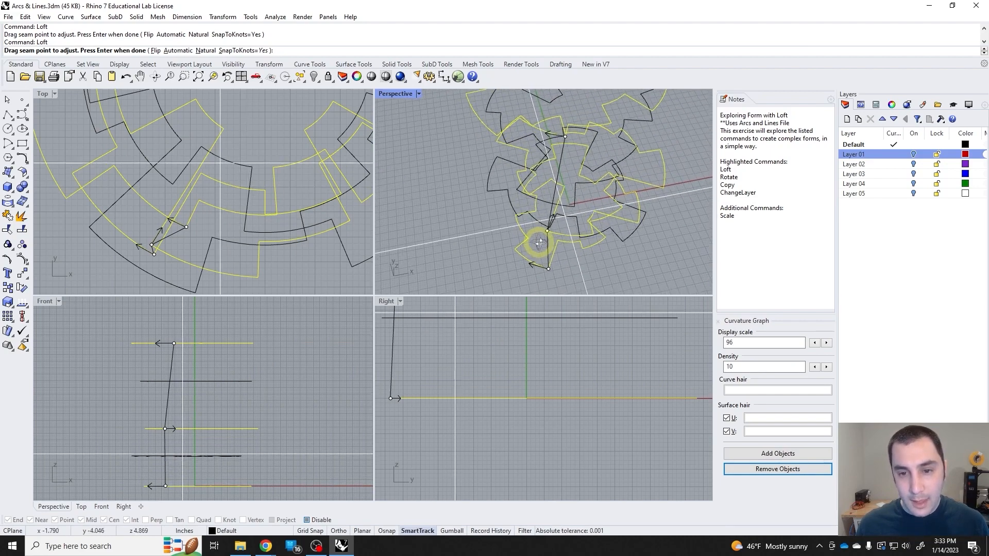
pyautogui.moveTo(547, 230); pyautogui.dragTo(567, 249)
pyautogui.moveTo(567, 249); pyautogui.dragTo(630, 224, button='right')
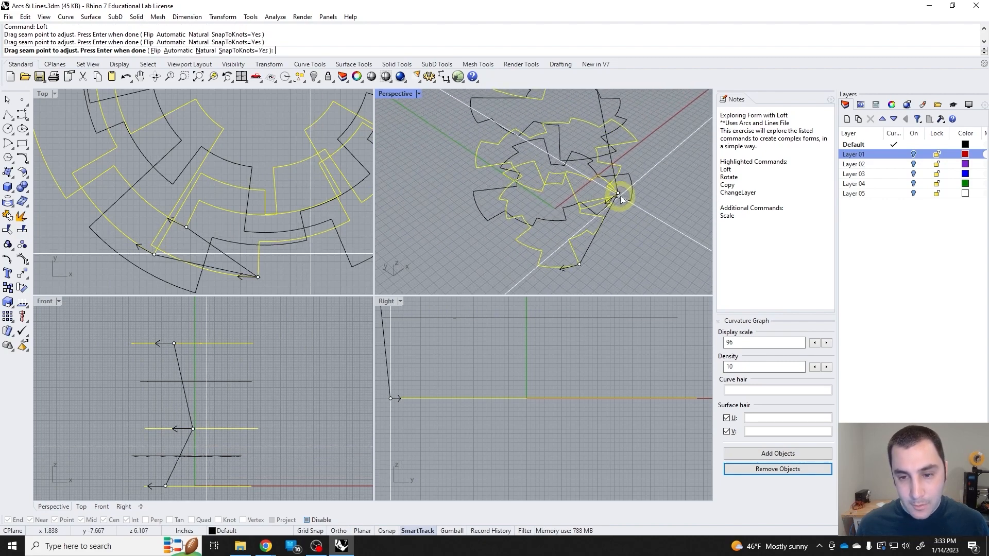
pyautogui.moveTo(619, 194); pyautogui.dragTo(566, 162)
pyautogui.scroll(7, 566, 162)
pyautogui.moveTo(566, 162); pyautogui.dragTo(602, 166, button='right')
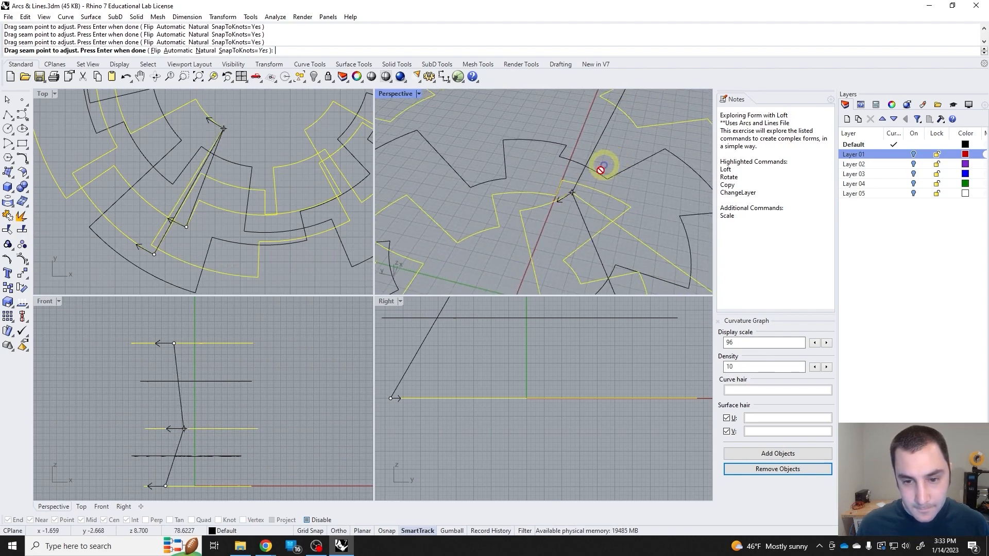
pyautogui.click(571, 191)
pyautogui.scroll(-7, 610, 221)
pyautogui.moveTo(611, 220); pyautogui.dragTo(607, 206, button='right')
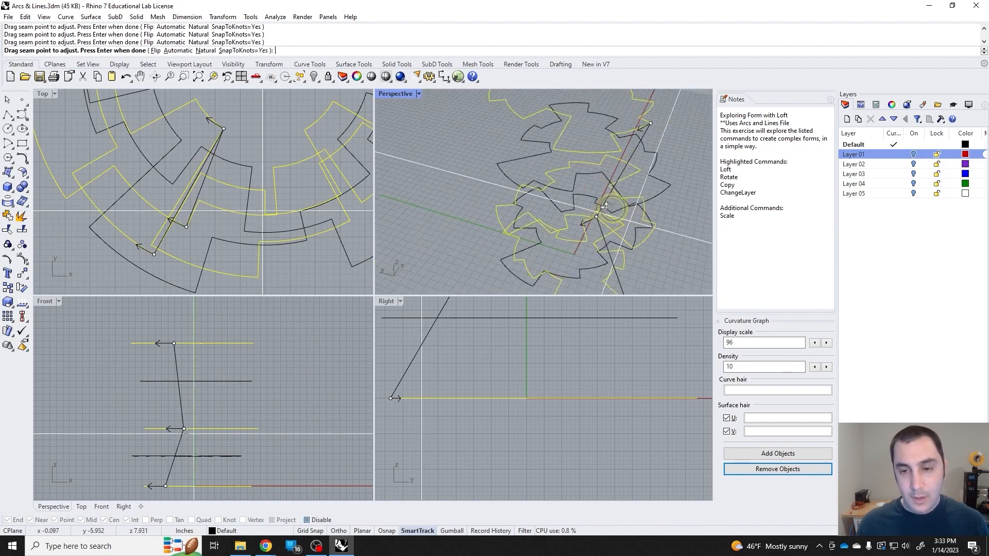
# Accept the seam points and create the loft through the three curves with the Normal style.
pyautogui.scroll(-5, 606, 206)
pyautogui.press('Return')
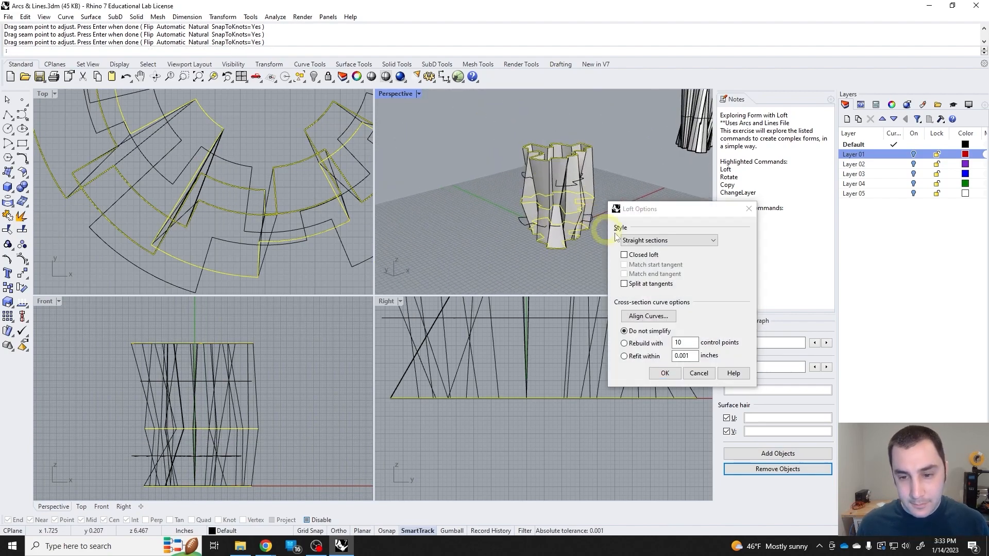
pyautogui.click(668, 240)
pyautogui.click(644, 250)
pyautogui.moveTo(589, 227); pyautogui.dragTo(710, 205, button='right')
pyautogui.moveTo(596, 177); pyautogui.dragTo(693, 332, button='right')
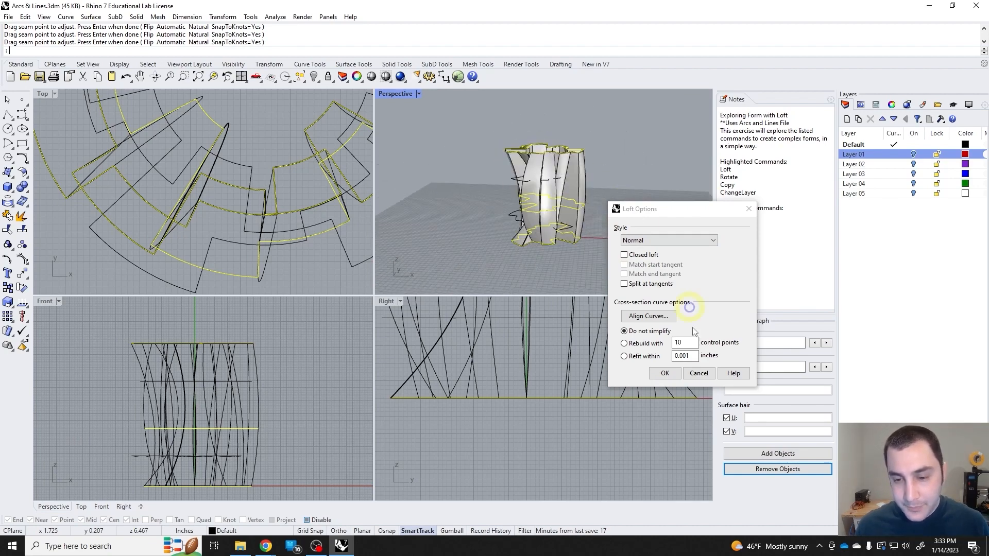
pyautogui.click(664, 374)
# Select the new three-curve loft and move it to Layer 02.
pyautogui.moveTo(641, 216); pyautogui.dragTo(585, 155, button='right')
pyautogui.click(594, 154)
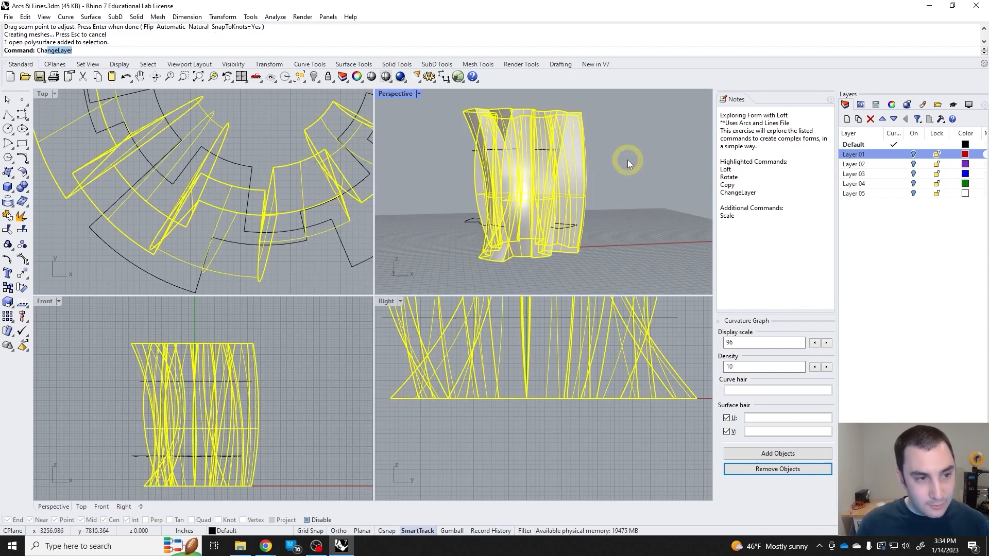
pyautogui.press('Return')
pyautogui.click(644, 257)
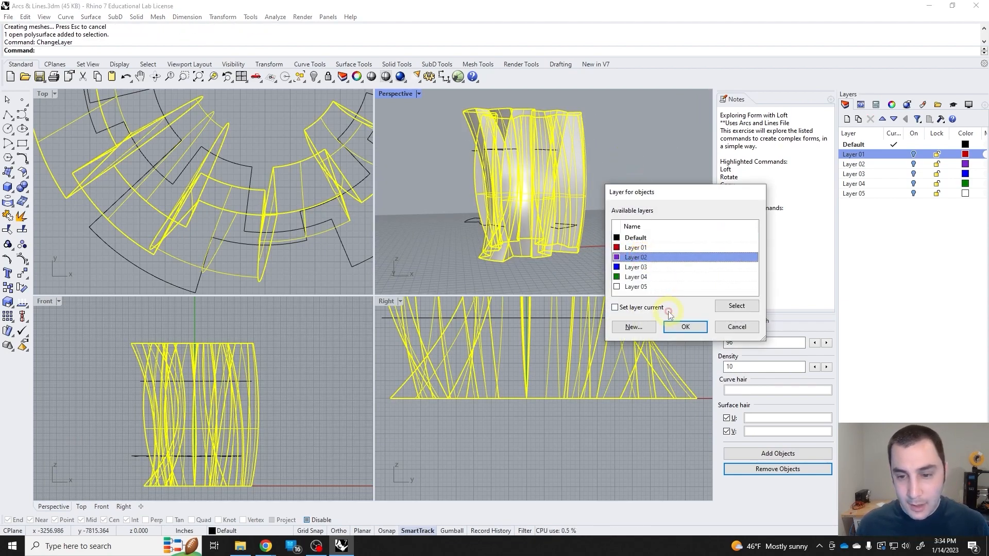
pyautogui.click(672, 326)
pyautogui.click(644, 221)
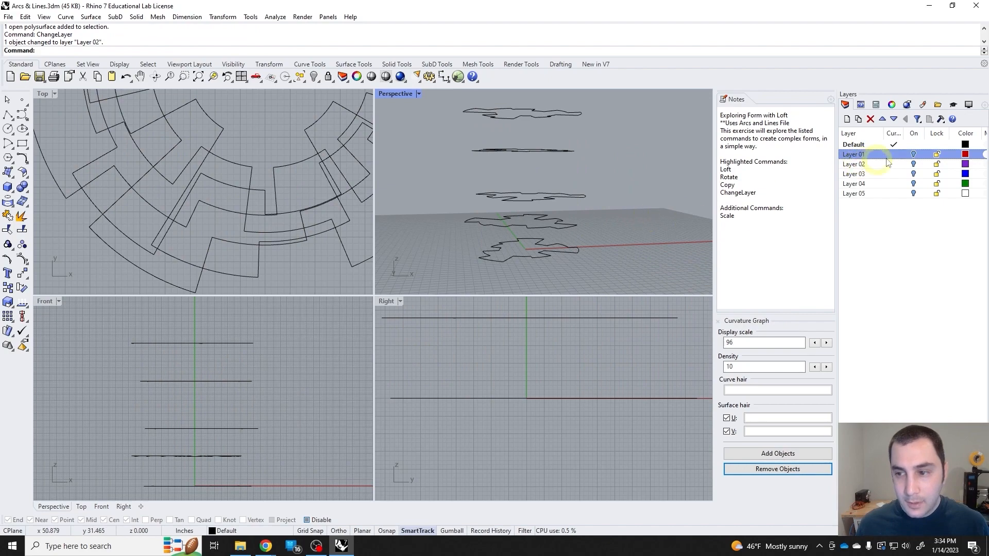
# Toggle Layer 01 and Layer 02 on and off, examining the curved walls of the Layer 02 loft up close.
pyautogui.click(914, 155)
pyautogui.click(914, 154)
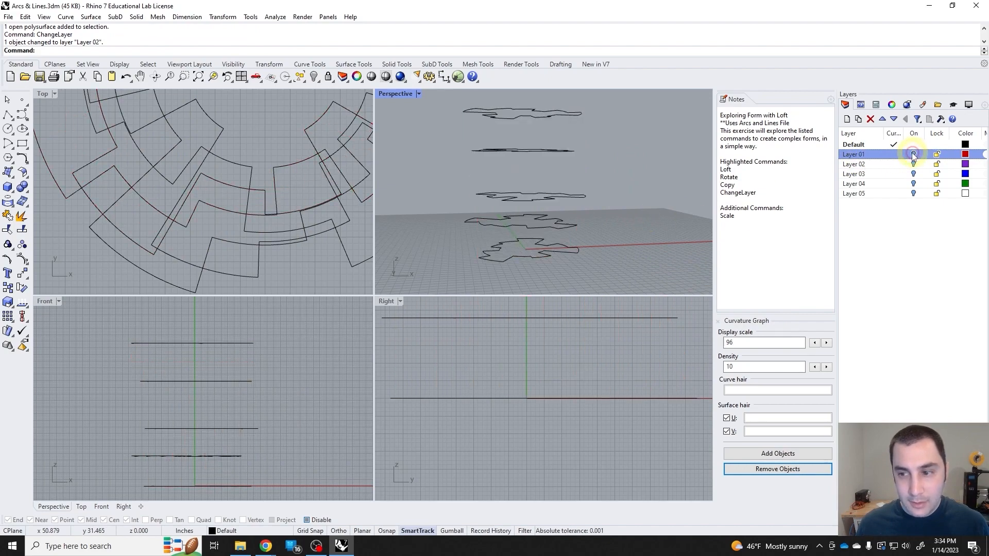
pyautogui.click(914, 164)
pyautogui.moveTo(598, 174); pyautogui.dragTo(589, 238, button='right')
pyautogui.scroll(5, 600, 230)
pyautogui.moveTo(520, 199)
pyautogui.mouseDown(button='right')
pyautogui.moveTo(576, 155)
pyautogui.moveTo(514, 196)
pyautogui.mouseUp(button='right')
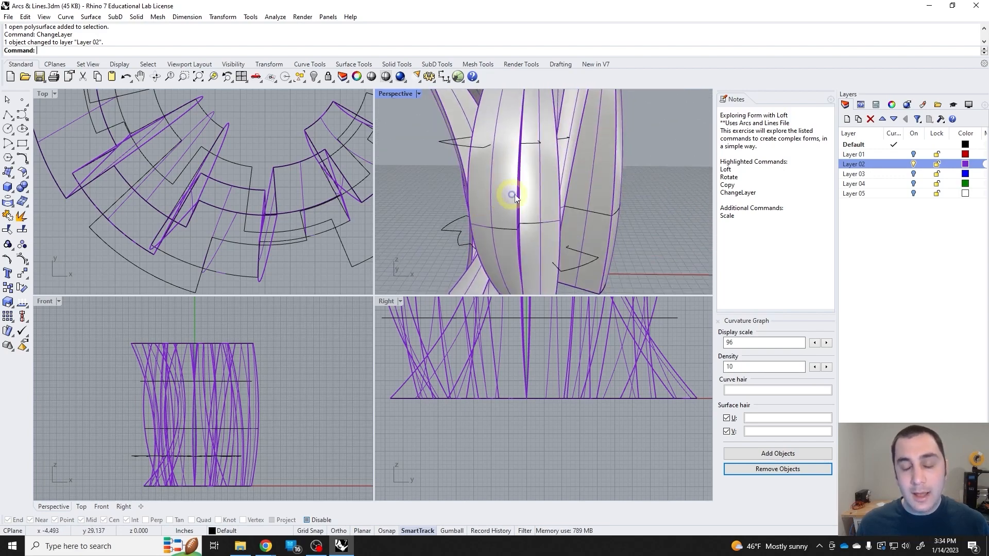
pyautogui.click(914, 164)
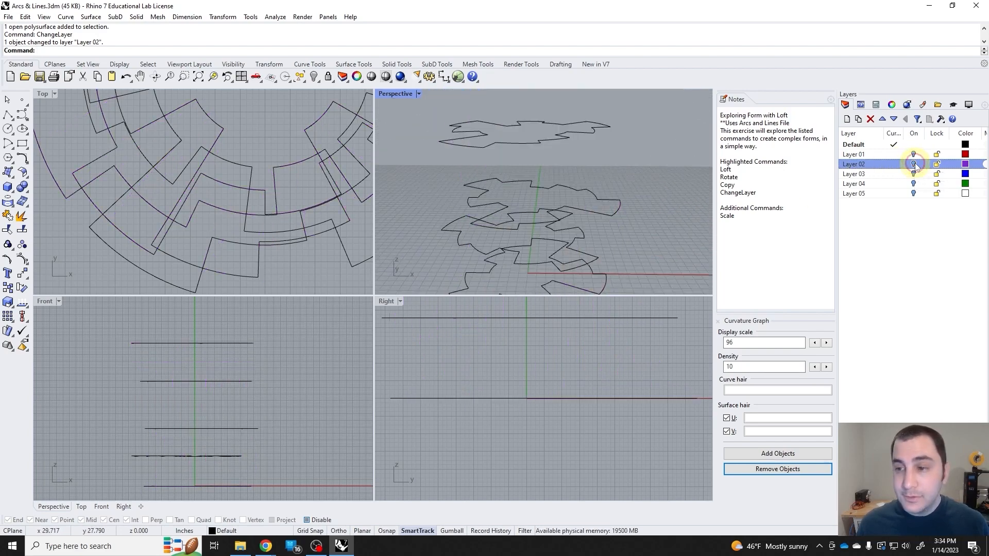
pyautogui.click(915, 165)
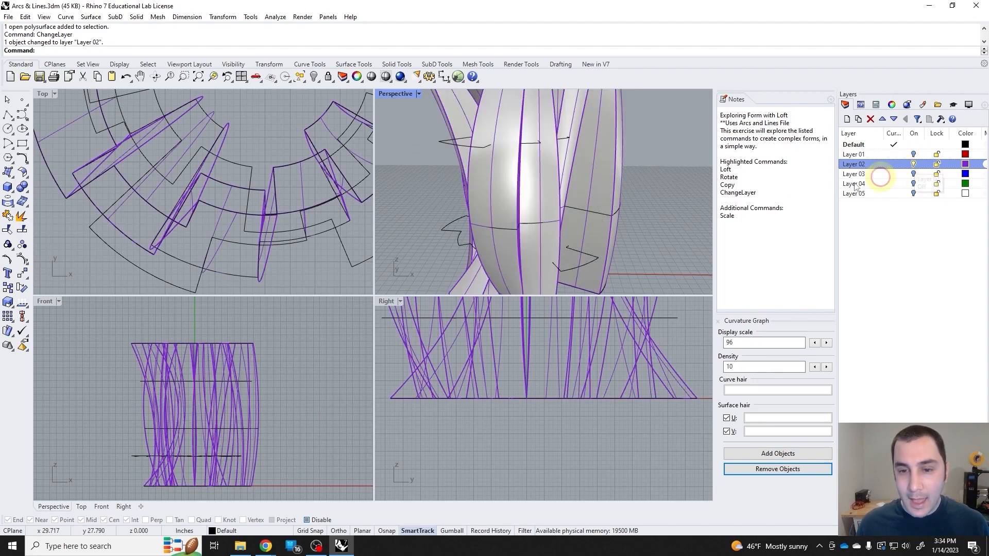
pyautogui.scroll(-5, 573, 197)
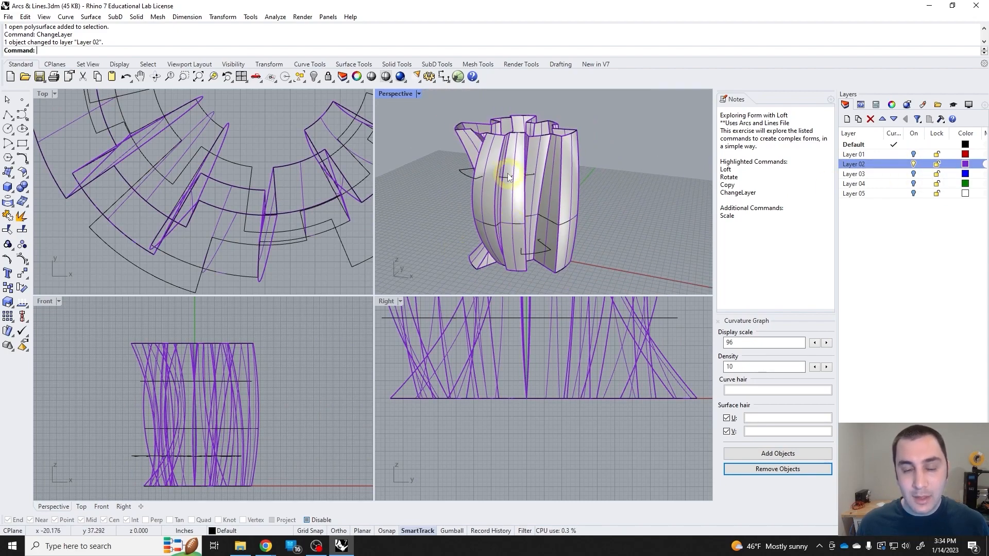
pyautogui.click(914, 165)
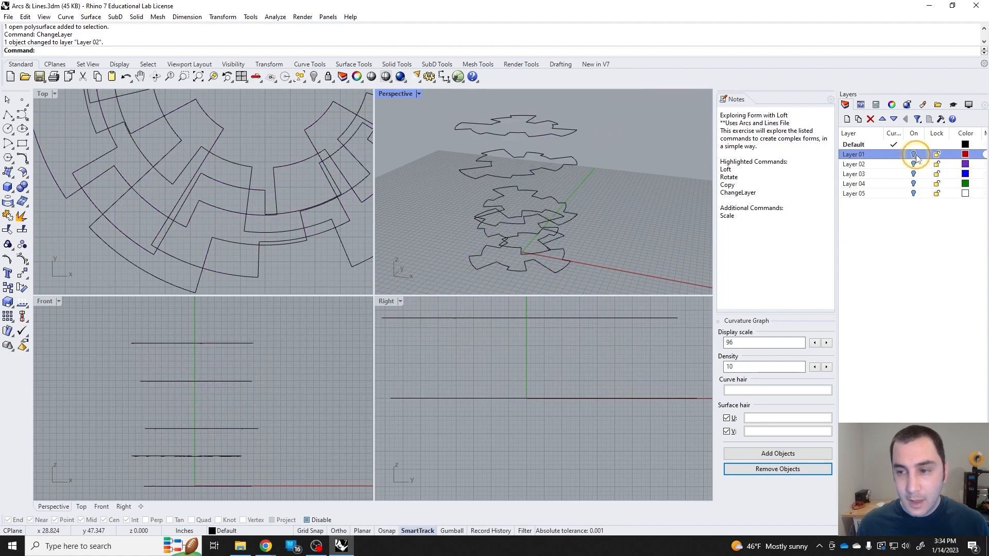
# Show the Layer 01 loft and examine it from several angles, hide it, and briefly toggle Layer 02 for comparison.
pyautogui.click(913, 154)
pyautogui.moveTo(593, 199); pyautogui.dragTo(583, 245, button='right')
pyautogui.moveTo(580, 174); pyautogui.dragTo(461, 251, button='right')
pyautogui.moveTo(495, 141); pyautogui.dragTo(657, 223, button='right')
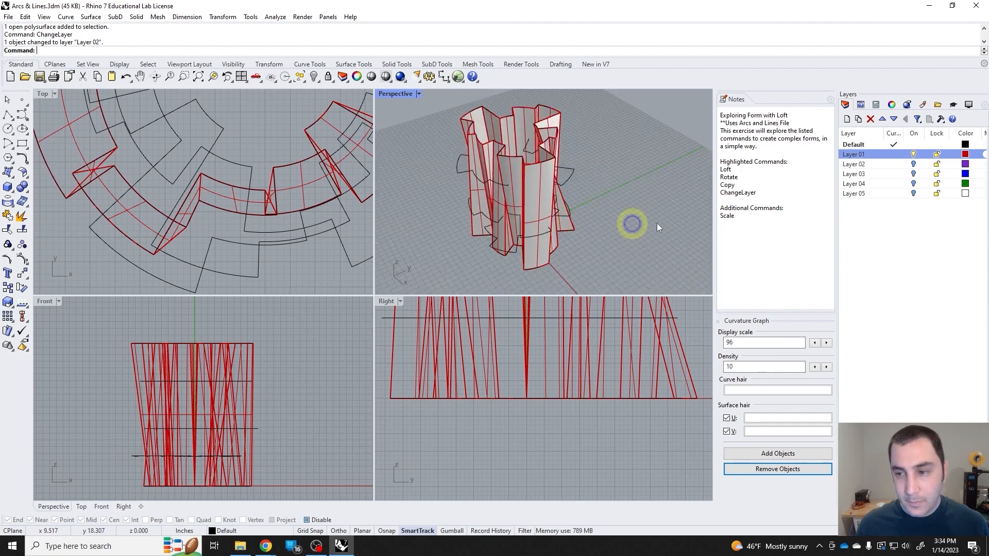
pyautogui.click(914, 154)
pyautogui.click(915, 164)
pyautogui.click(914, 164)
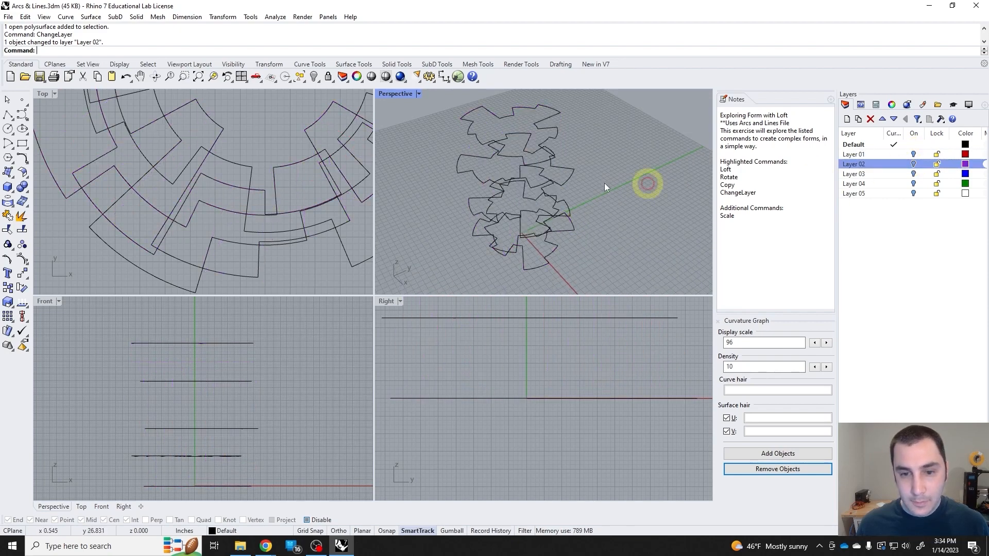
# Select all five stacked profile curves and loft through them with the Normal style.
pyautogui.moveTo(646, 184); pyautogui.dragTo(585, 267, button='right')
pyautogui.moveTo(520, 184); pyautogui.dragTo(503, 132)
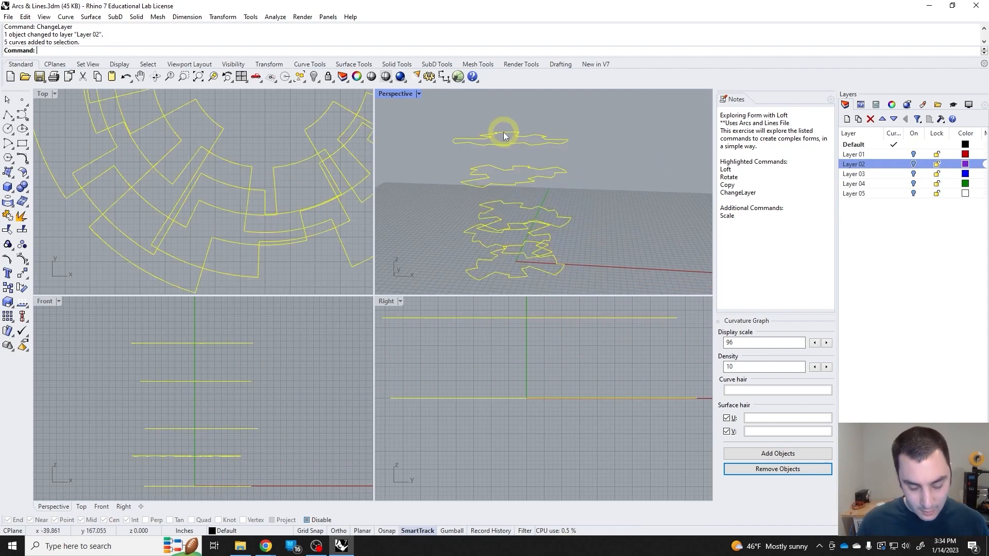
pyautogui.write('loft')
pyautogui.press('Return')
pyautogui.press('Return')
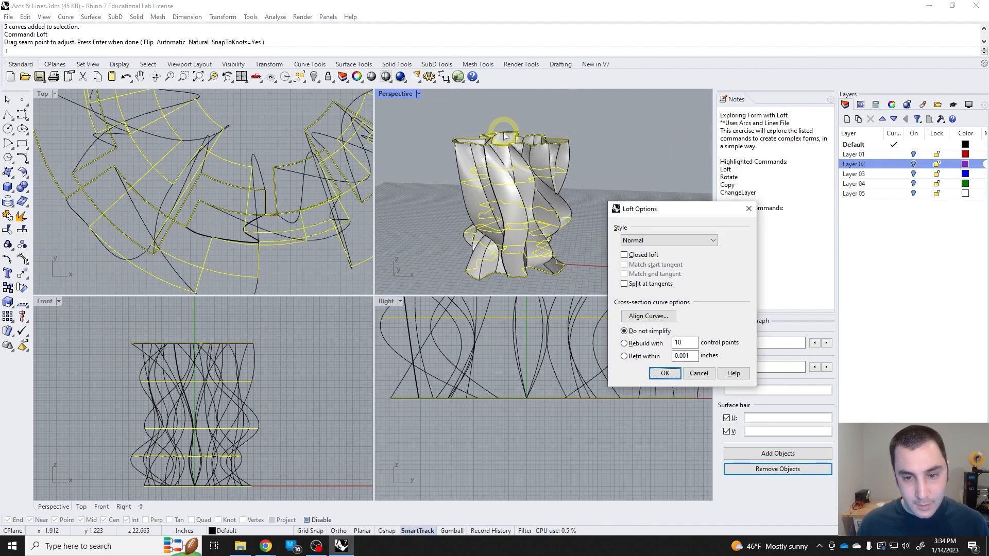
pyautogui.moveTo(609, 263); pyautogui.dragTo(463, 167, button='right')
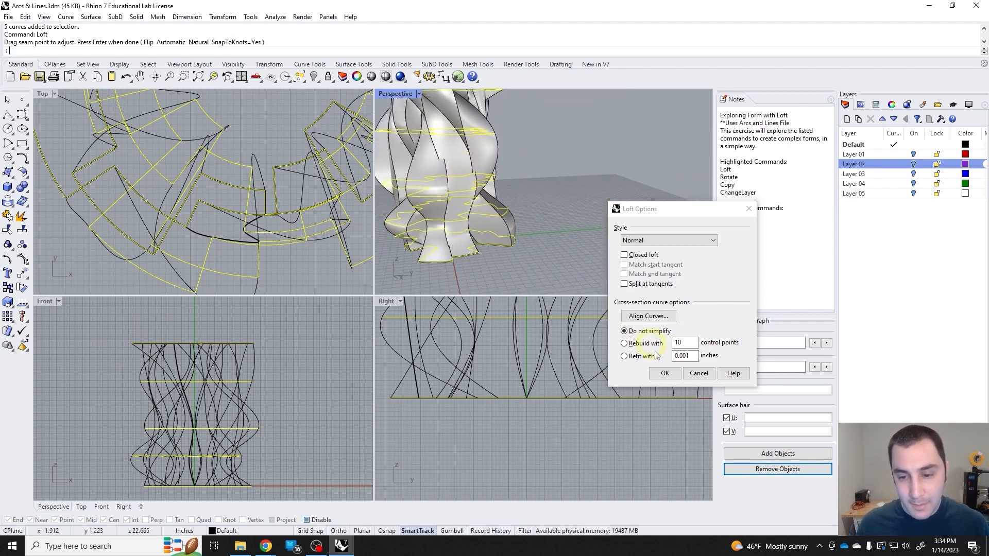
pyautogui.click(664, 372)
# Inspect the five-curve loft's twisting surfaces, and move the loft to Layer 03.
pyautogui.moveTo(597, 279); pyautogui.dragTo(564, 159, button='right')
pyautogui.scroll(5, 476, 203)
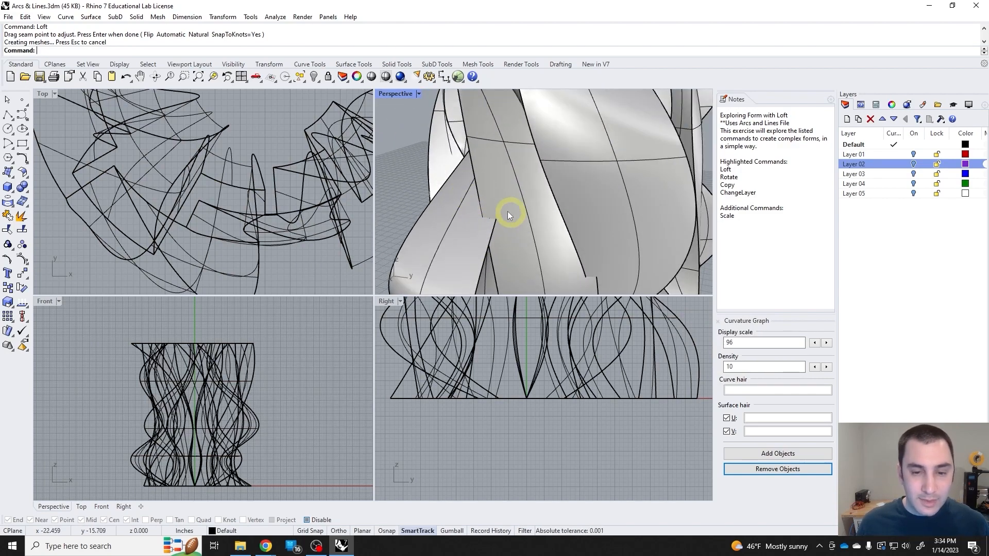
pyautogui.scroll(-5, 508, 212)
pyautogui.moveTo(536, 232); pyautogui.dragTo(532, 252, button='right')
pyautogui.moveTo(484, 185); pyautogui.dragTo(589, 185, button='right')
pyautogui.click(579, 188)
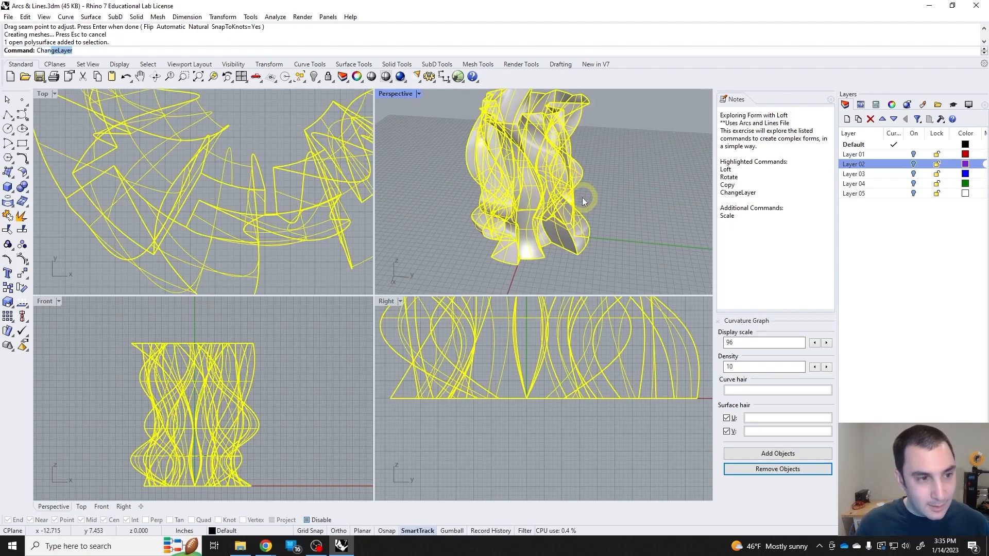
pyautogui.write('Change')
pyautogui.press('Return')
pyautogui.click(642, 268)
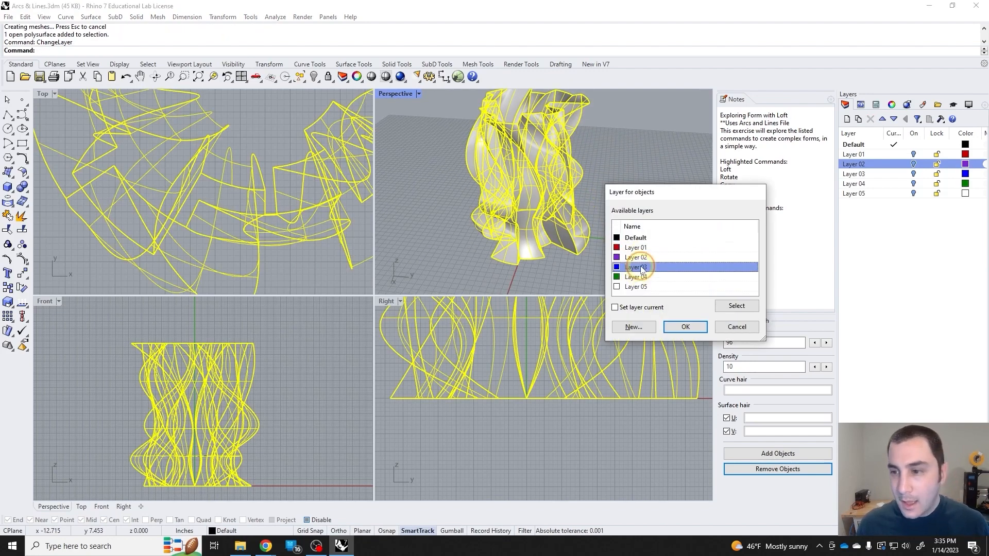
pyautogui.click(685, 328)
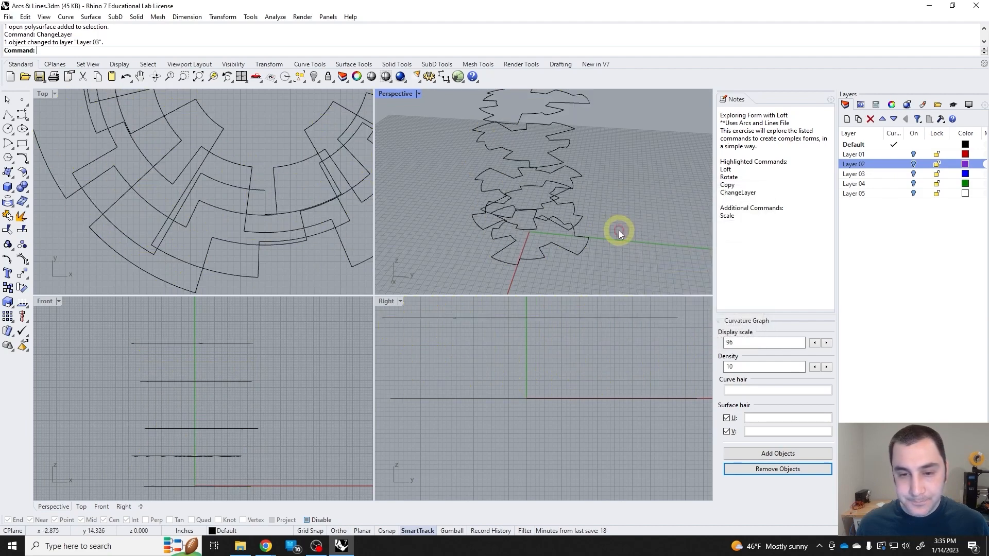
# Compare the three lofts by turning Layer 01, Layer 02 and Layer 03 on and off one at a time.
pyautogui.click(913, 154)
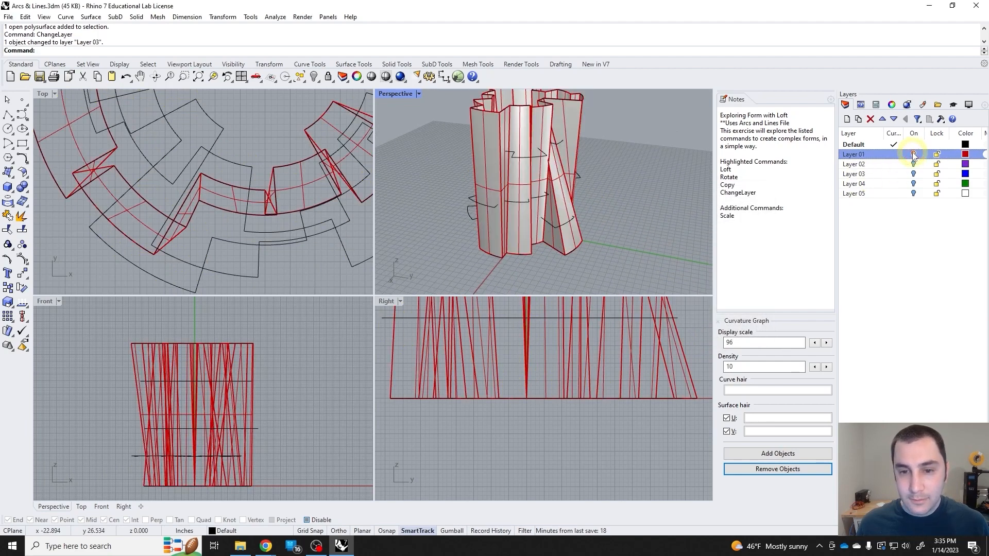
pyautogui.click(913, 154)
pyautogui.click(913, 164)
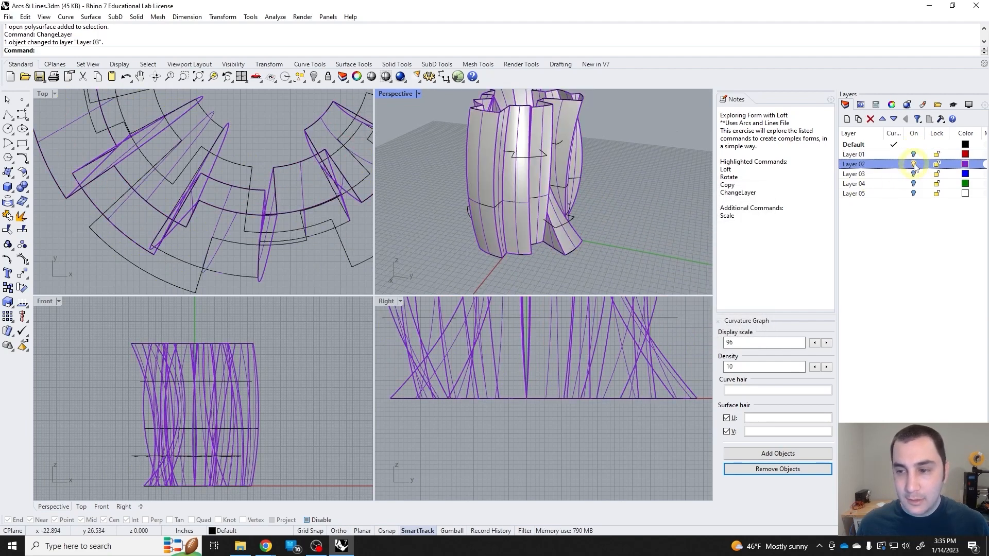
pyautogui.click(913, 164)
pyautogui.click(913, 173)
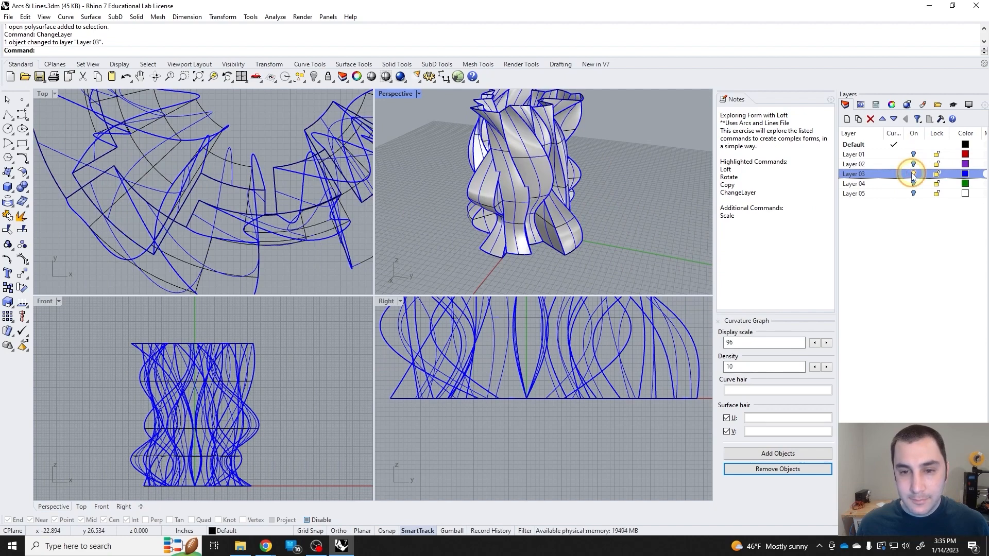
pyautogui.click(913, 173)
pyautogui.click(613, 228)
# Duplicate the topmost profile curve and move the copy straight up a short distance above it in the Front view.
pyautogui.click(537, 109)
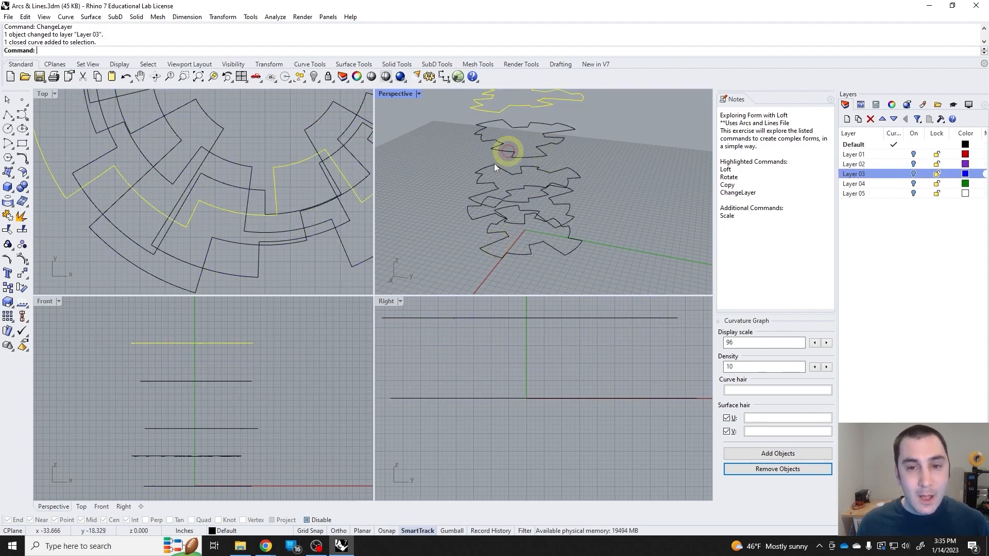
pyautogui.scroll(-1, 247, 334)
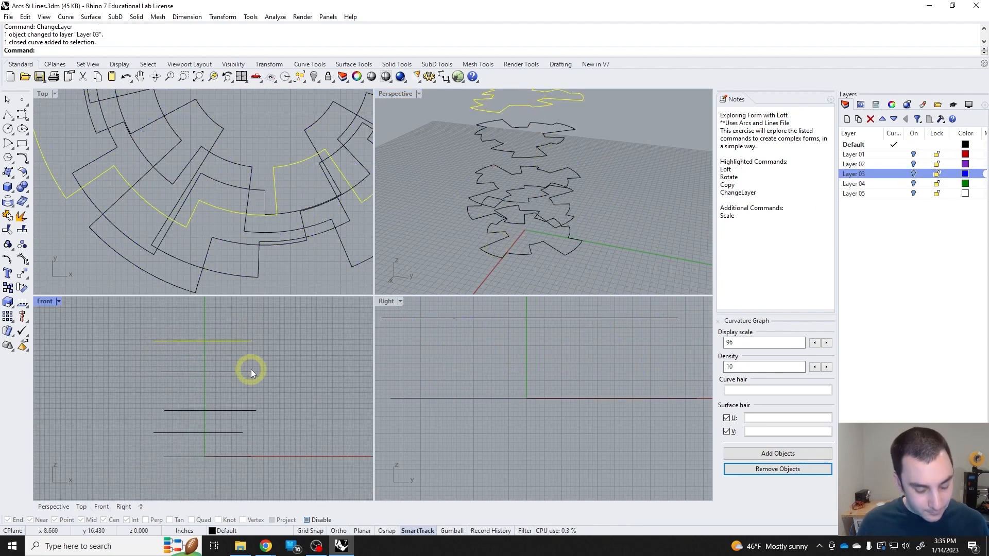
pyautogui.hotkey('ctrl', 'v')
pyautogui.keyDown('shift'); pyautogui.moveTo(227, 341); pyautogui.dragTo(232, 328); pyautogui.keyUp('shift')
# Duplicate the bottom profile curve and move the copy straight down a short distance below it in the Front view.
pyautogui.click(230, 457)
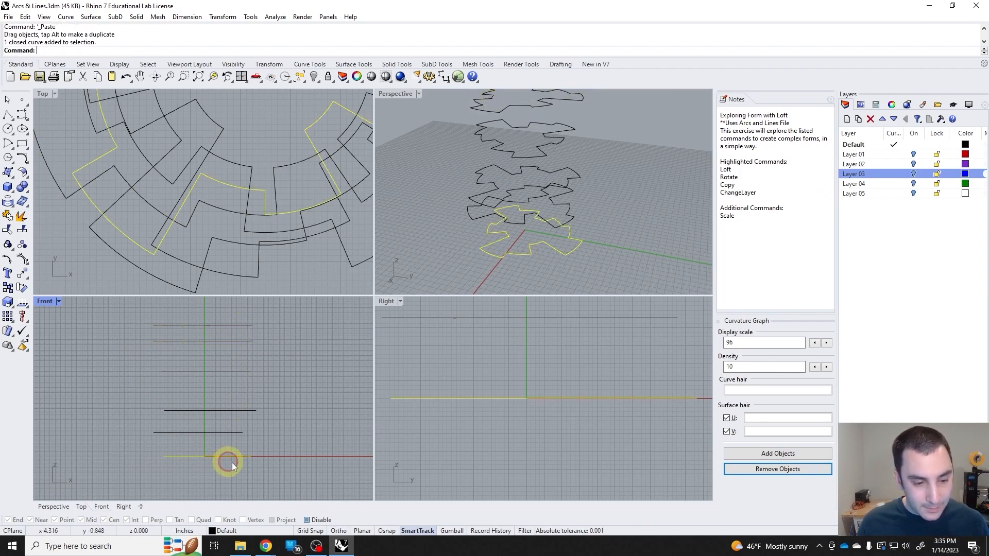
pyautogui.hotkey('ctrl', 'c')
pyautogui.hotkey('ctrl', 'v')
pyautogui.keyDown('shift'); pyautogui.moveTo(236, 456); pyautogui.dragTo(229, 470); pyautogui.keyUp('shift')
pyautogui.click(261, 474)
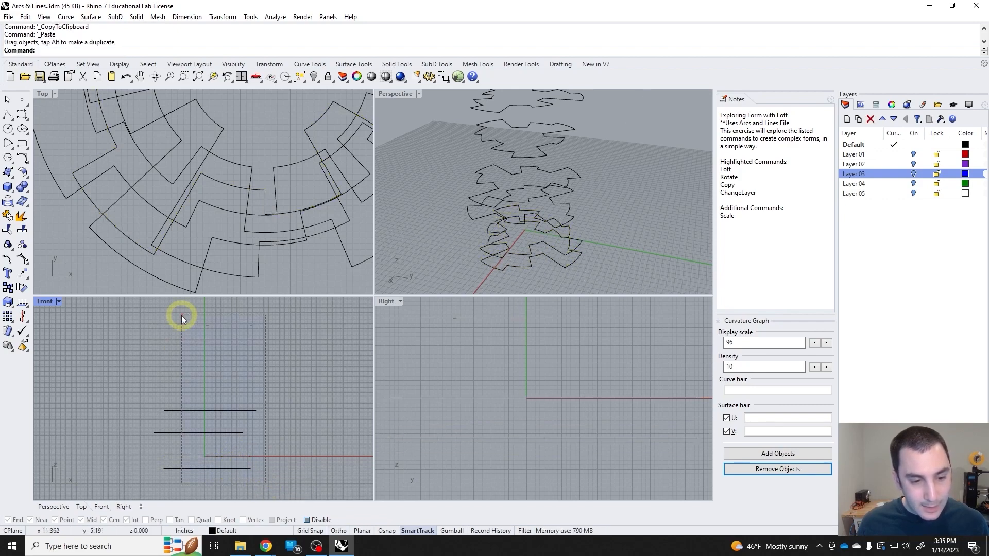
# Loft all seven stacked profile curves with the Normal style and no cross-section simplification.
pyautogui.moveTo(181, 315); pyautogui.dragTo(182, 315)
pyautogui.write('loft')
pyautogui.press('Return')
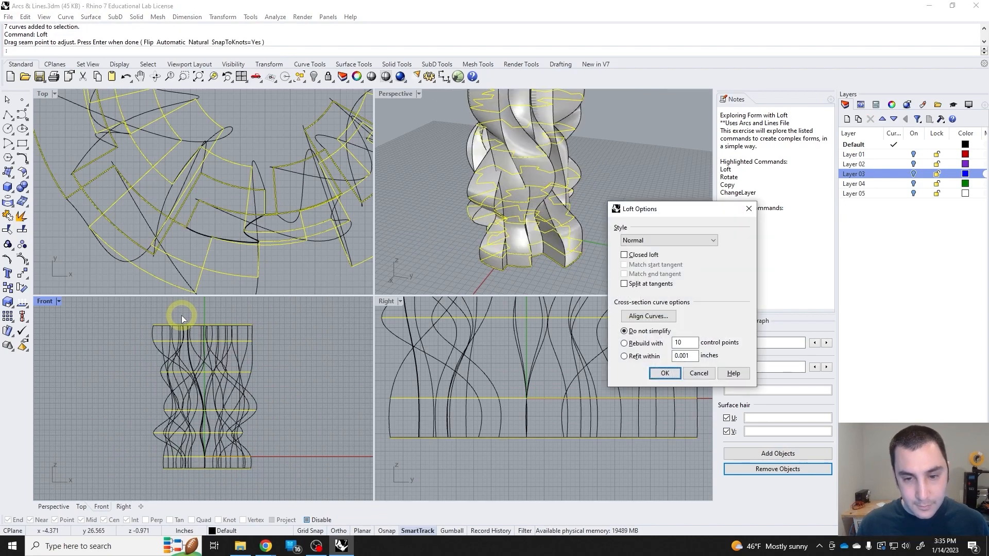
pyautogui.moveTo(649, 210); pyautogui.dragTo(339, 203)
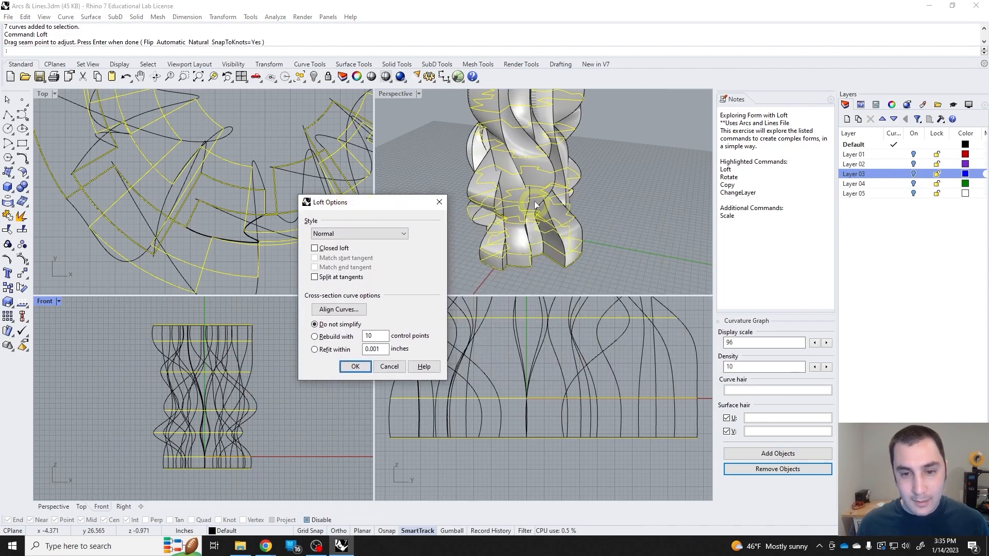
pyautogui.moveTo(530, 202); pyautogui.dragTo(540, 150, button='right')
pyautogui.scroll(-6, 569, 123)
pyautogui.scroll(6, 541, 148)
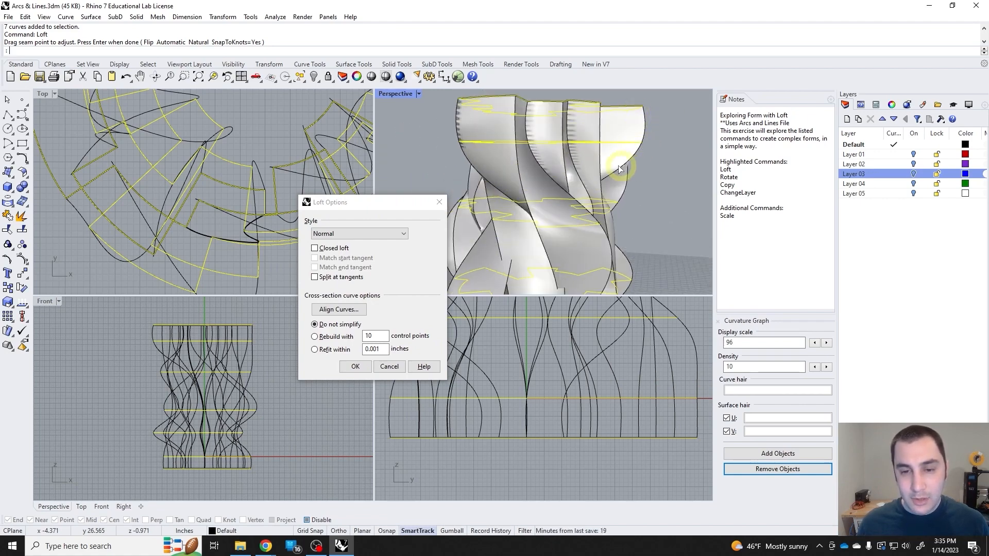
pyautogui.moveTo(619, 168); pyautogui.dragTo(579, 191, button='right')
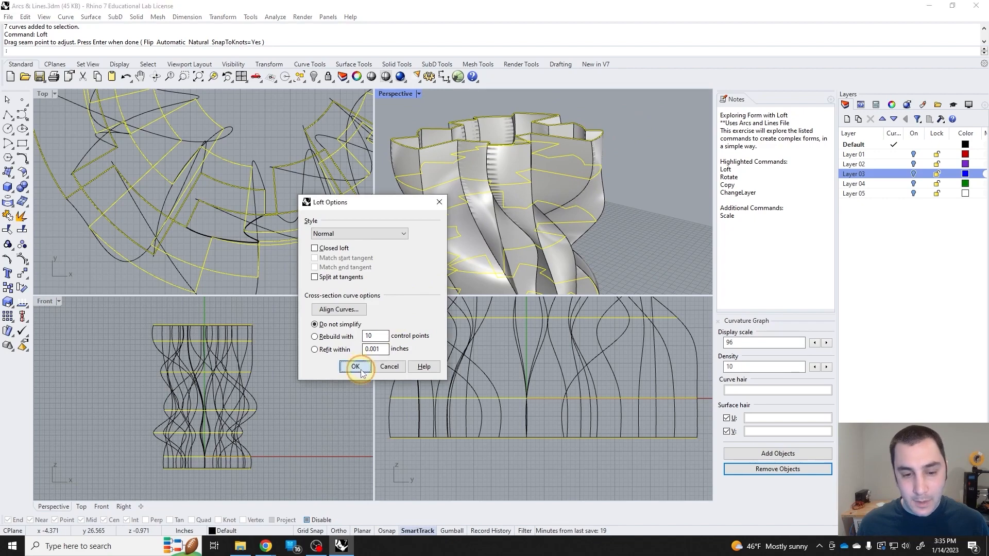
pyautogui.click(355, 367)
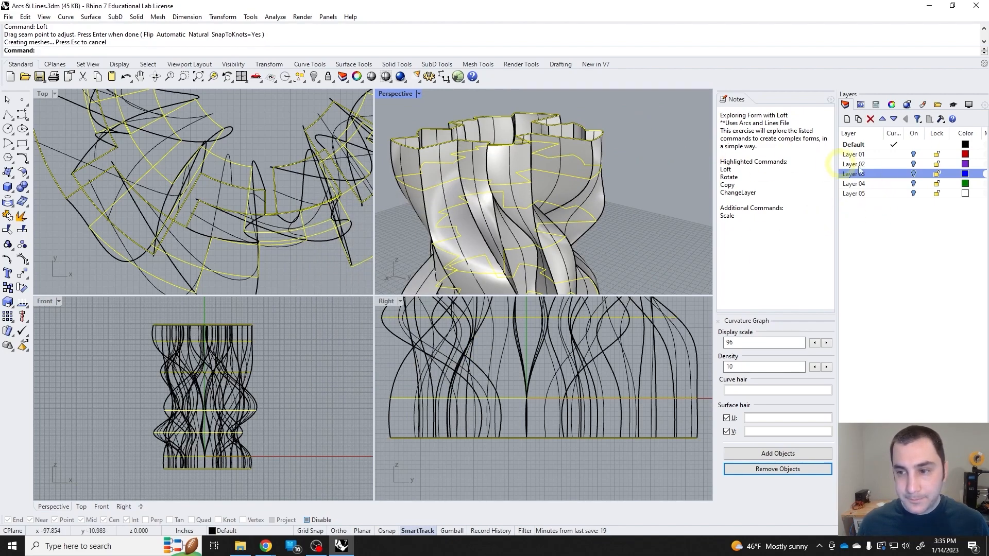
# Turn on Layer 03 and move the seven-curve loft beside the blue five-curve loft to compare how their ends are shaped.
pyautogui.click(914, 174)
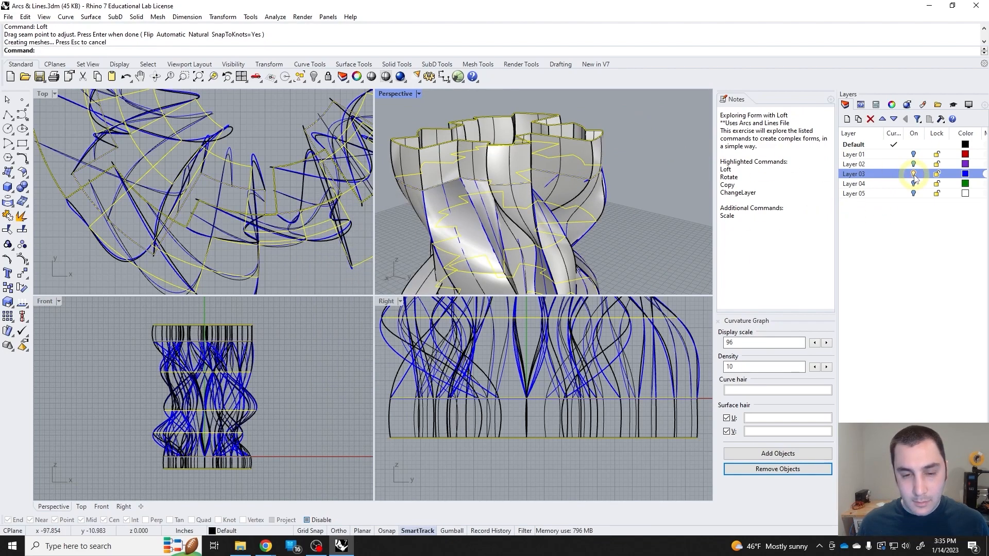
pyautogui.click(640, 149)
pyautogui.scroll(-9, 597, 143)
pyautogui.click(593, 151)
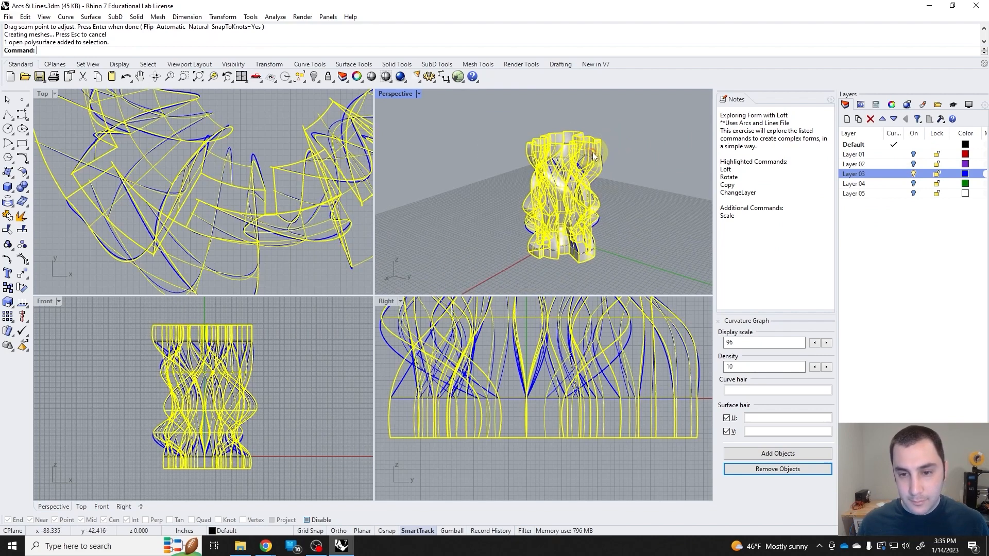
pyautogui.keyDown('shift'); pyautogui.moveTo(592, 152); pyautogui.dragTo(668, 200); pyautogui.keyUp('shift')
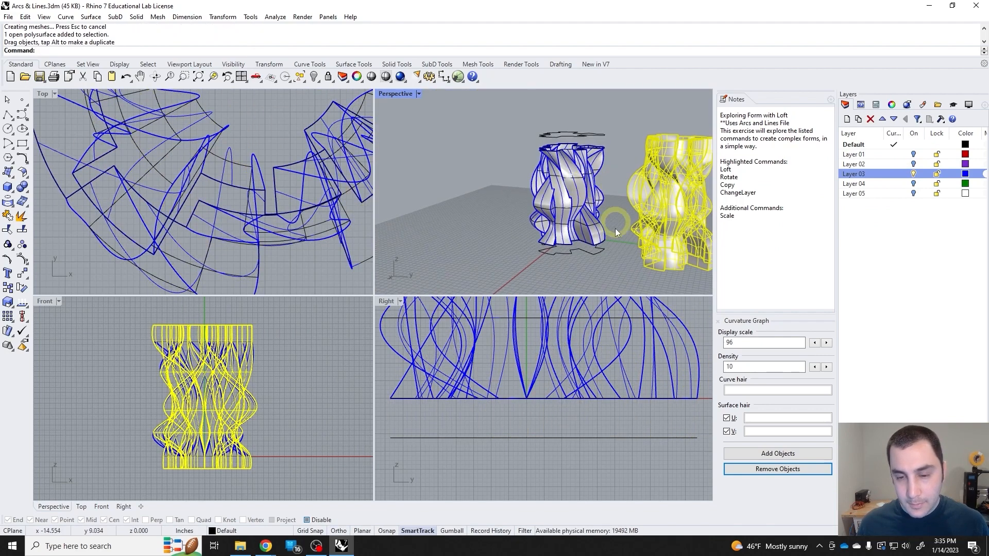
pyautogui.click(620, 224)
pyautogui.keyDown('shift'); pyautogui.moveTo(620, 224); pyautogui.dragTo(589, 209, button='right'); pyautogui.keyUp('shift')
pyautogui.scroll(5, 578, 167)
pyautogui.scroll(-5, 578, 167)
pyautogui.moveTo(579, 166); pyautogui.dragTo(614, 135, button='right')
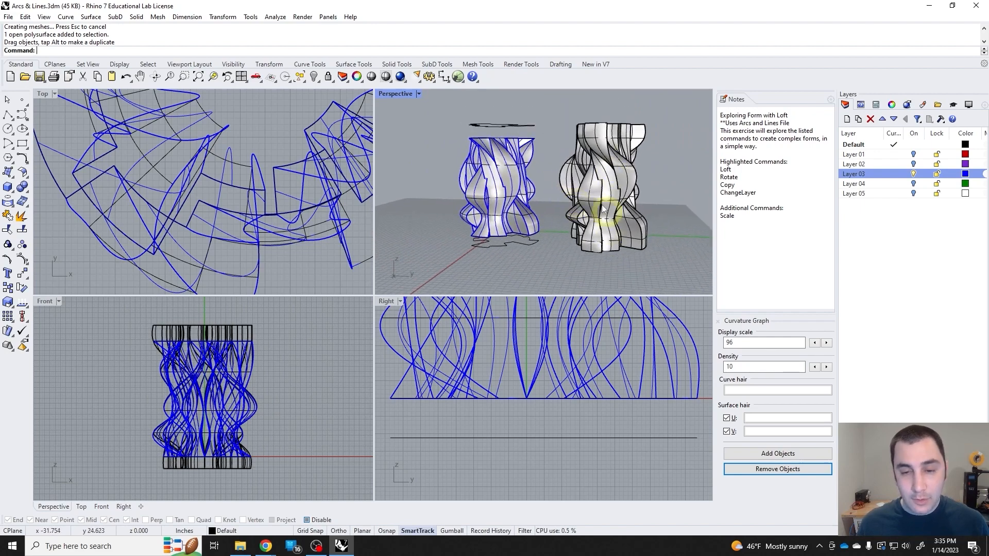
pyautogui.scroll(4, 605, 173)
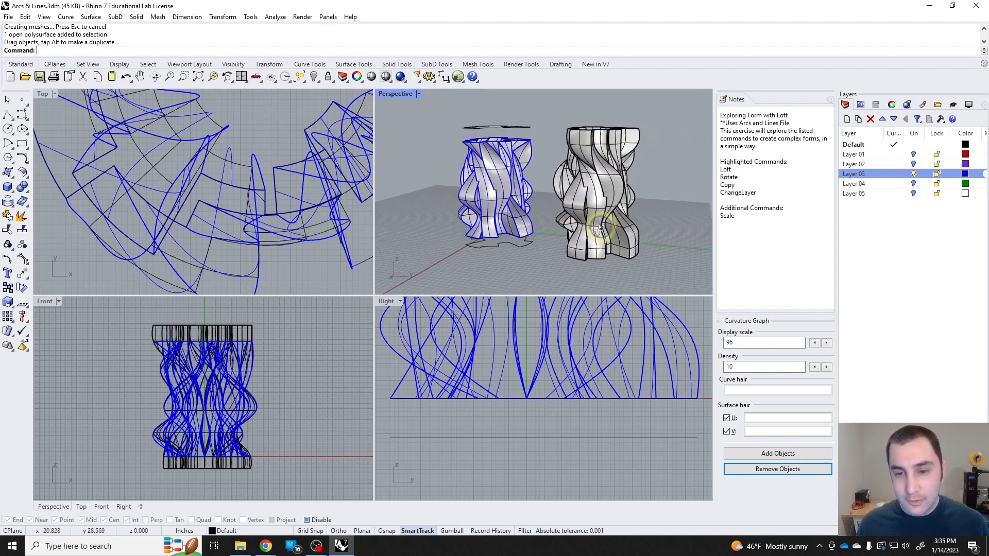
# Delete the seven-curve loft and turn off Layer 03.
pyautogui.click(607, 180)
pyautogui.press('Delete')
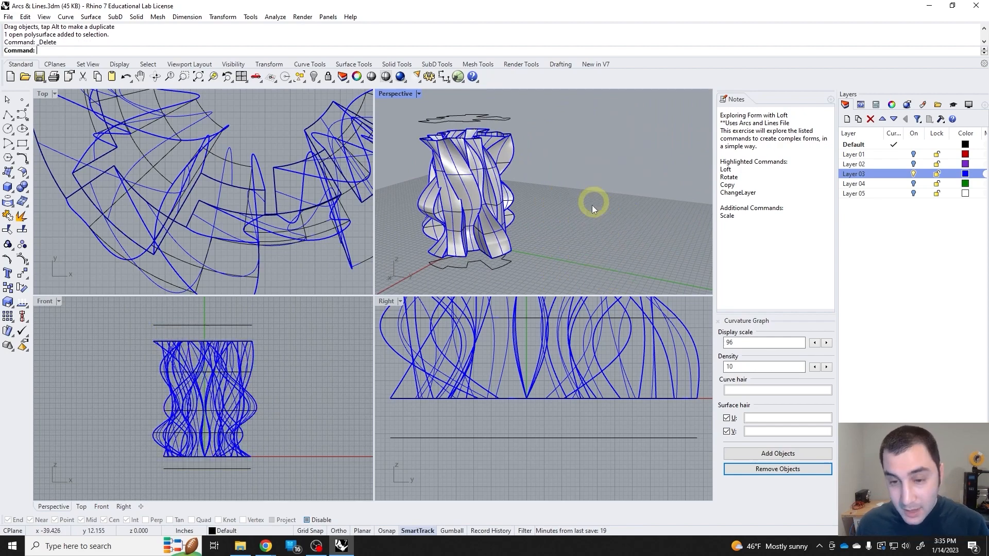
pyautogui.click(913, 175)
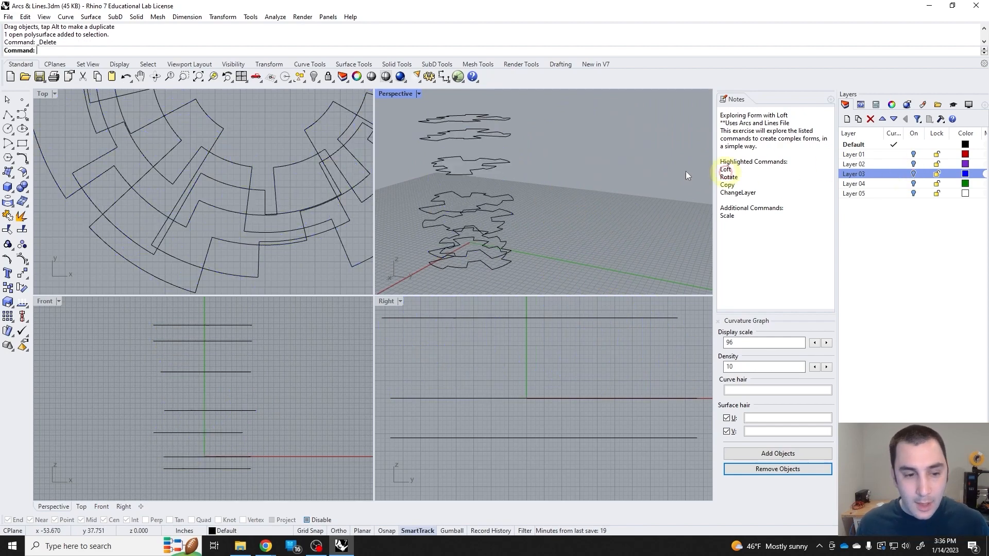
pyautogui.click(228, 453)
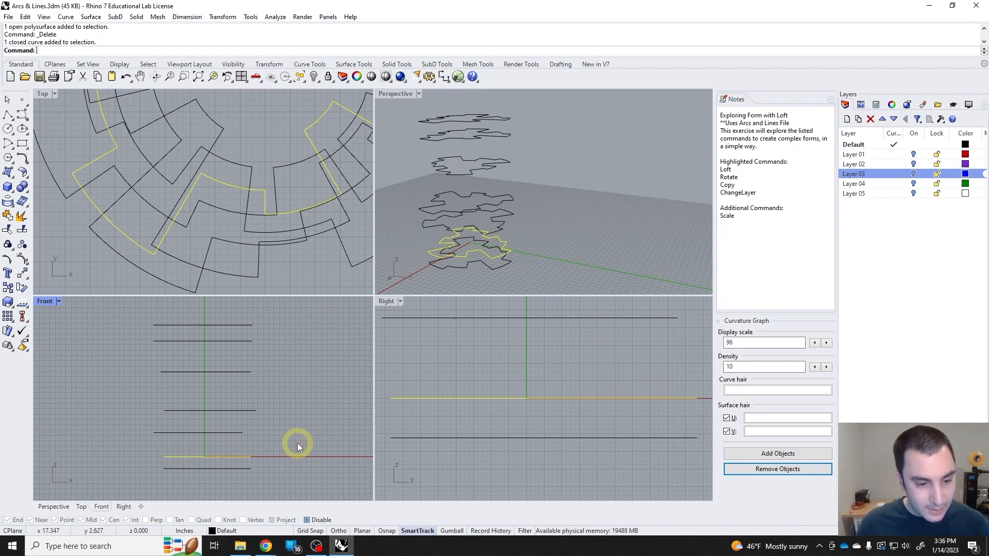
pyautogui.click(250, 432)
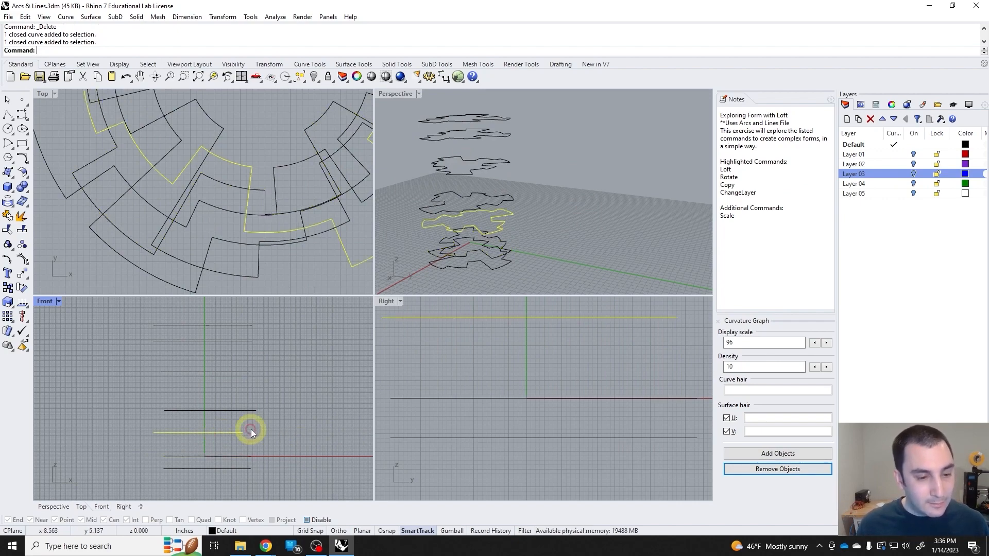
pyautogui.write('c')
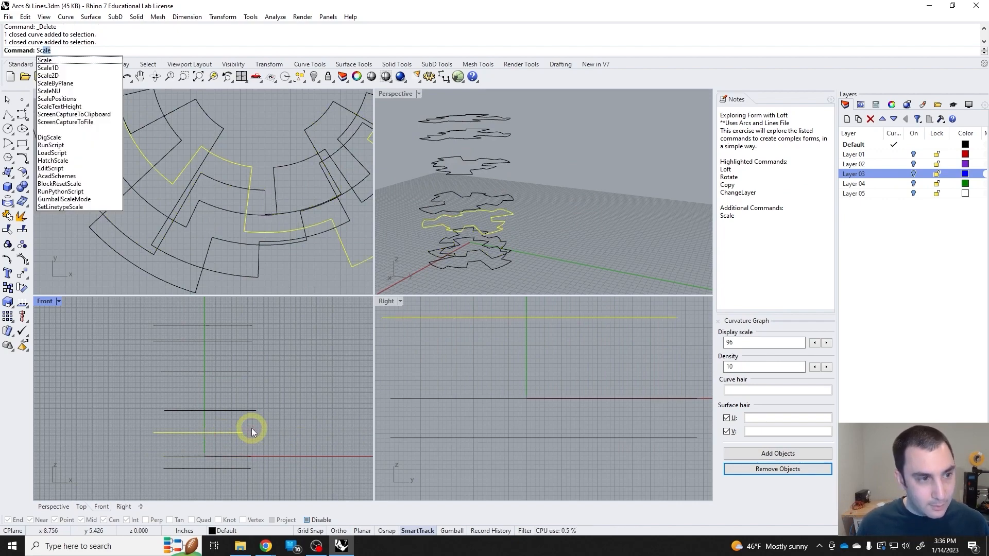
pyautogui.write('al')
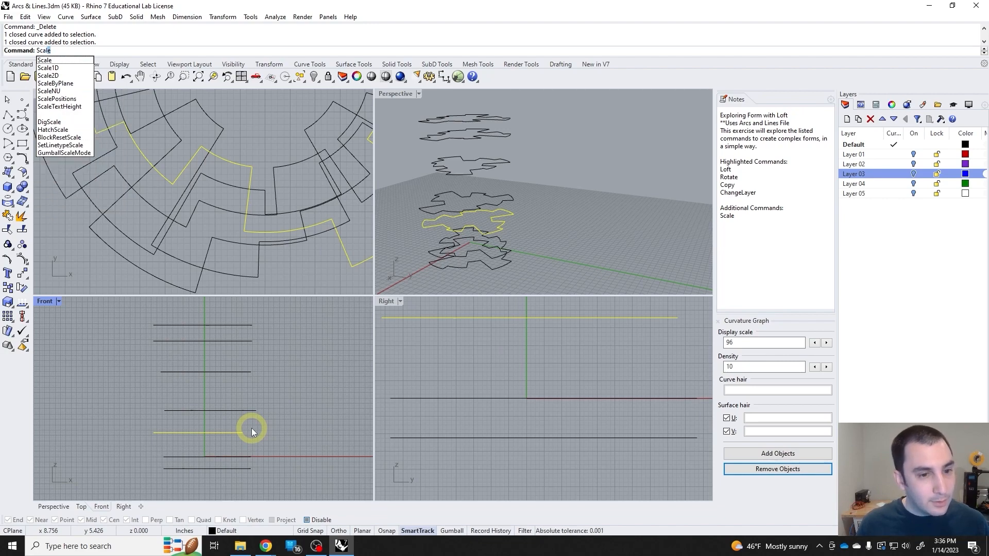
pyautogui.press('Return')
pyautogui.scroll(-5, 221, 160)
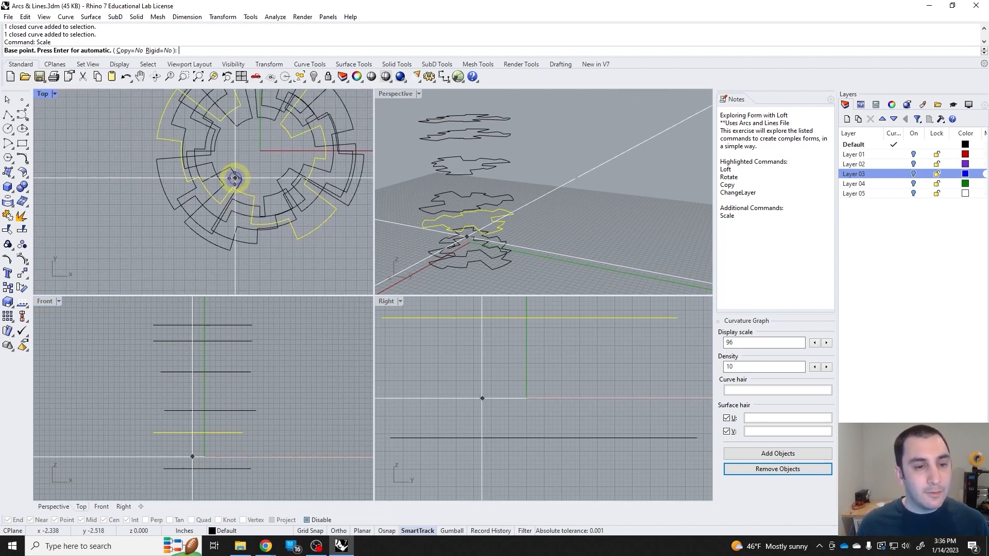
pyautogui.press('Escape')
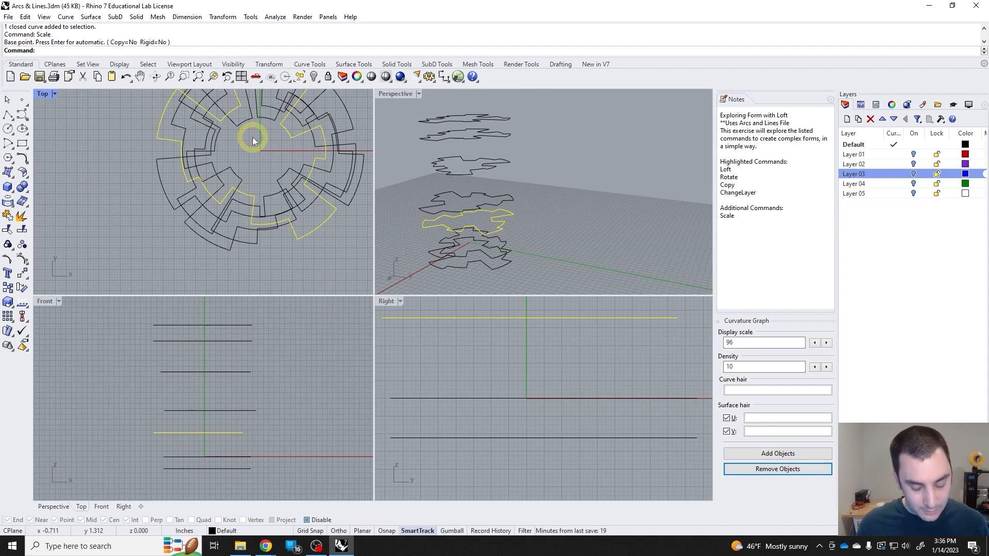
pyautogui.write('Scale2D')
pyautogui.press('Return')
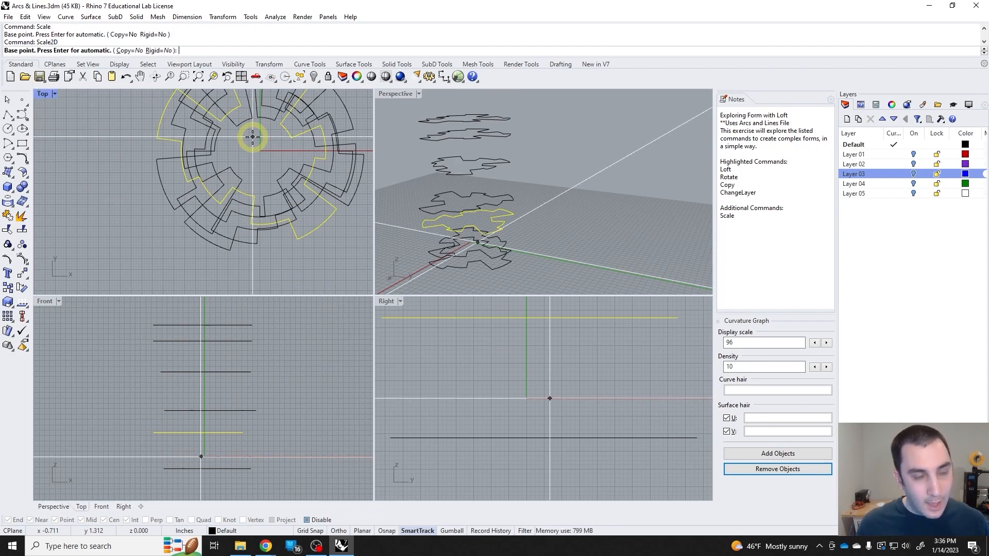
pyautogui.press('Escape')
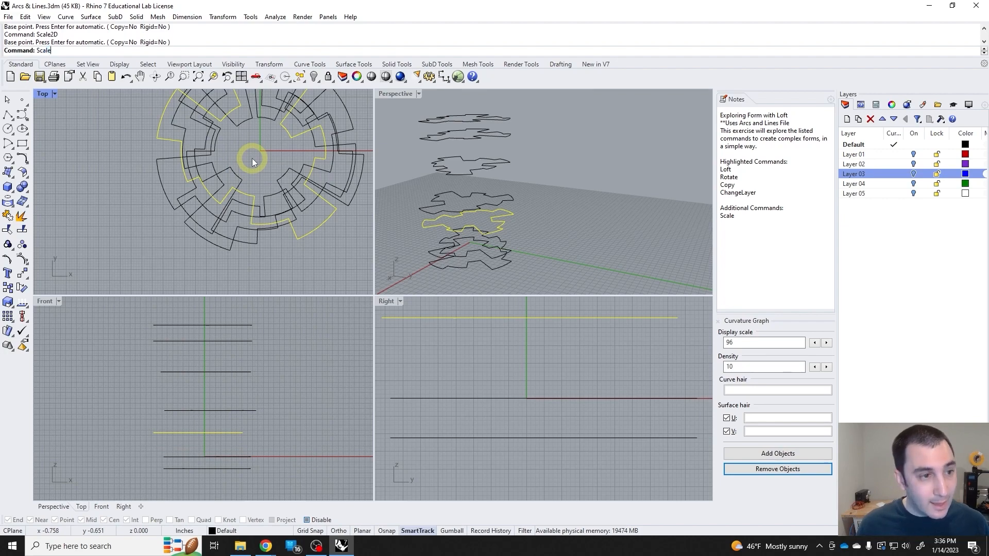
# Try to enlarge the third profile curve from the bottom in all three dimensions about the origin, by a factor of about 1.25.
pyautogui.press('Return')
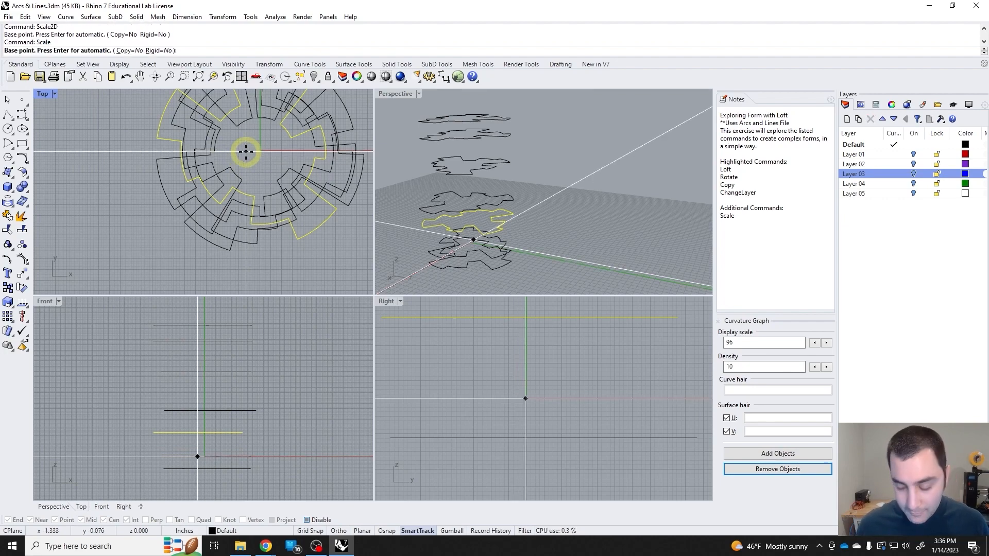
pyautogui.write('0')
pyautogui.press('Return')
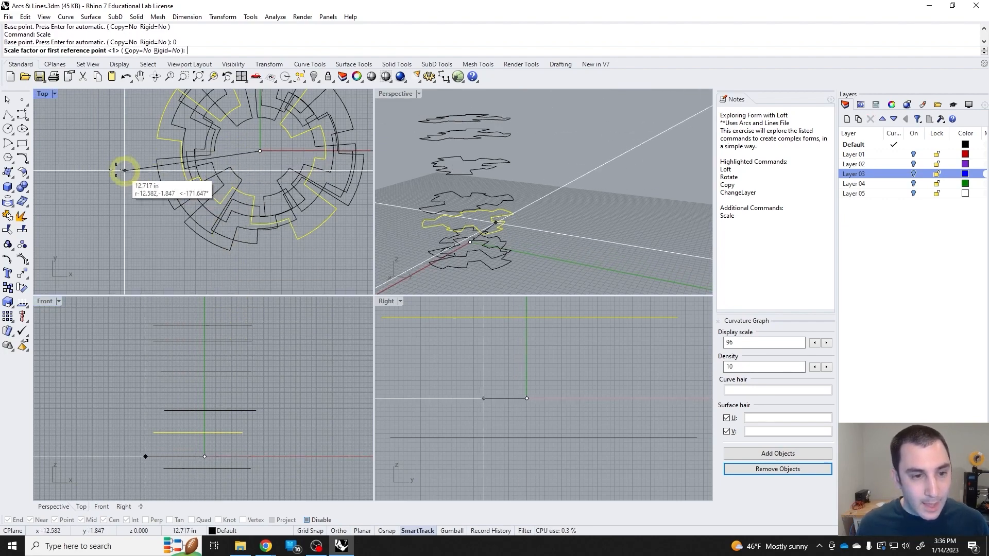
pyautogui.click(97, 151)
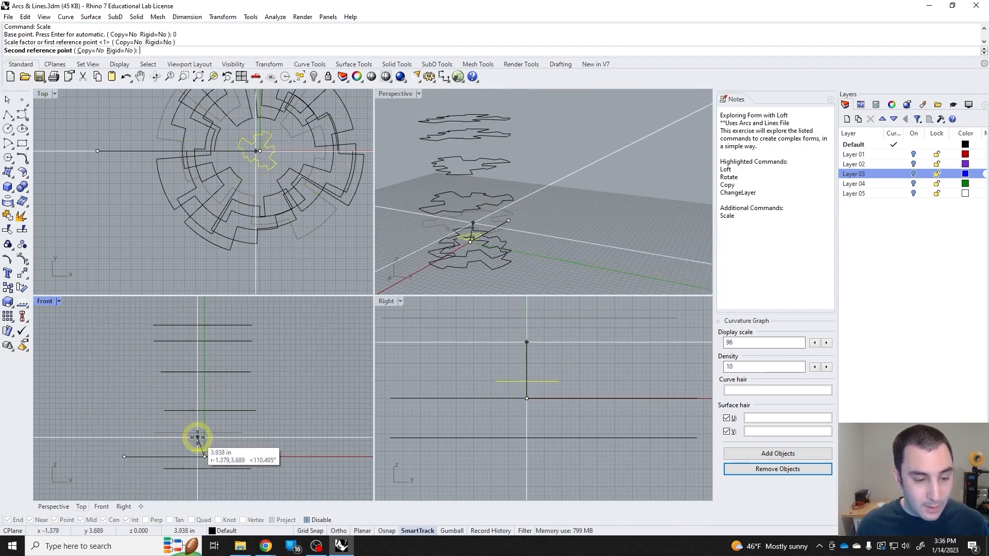
pyautogui.click(143, 382)
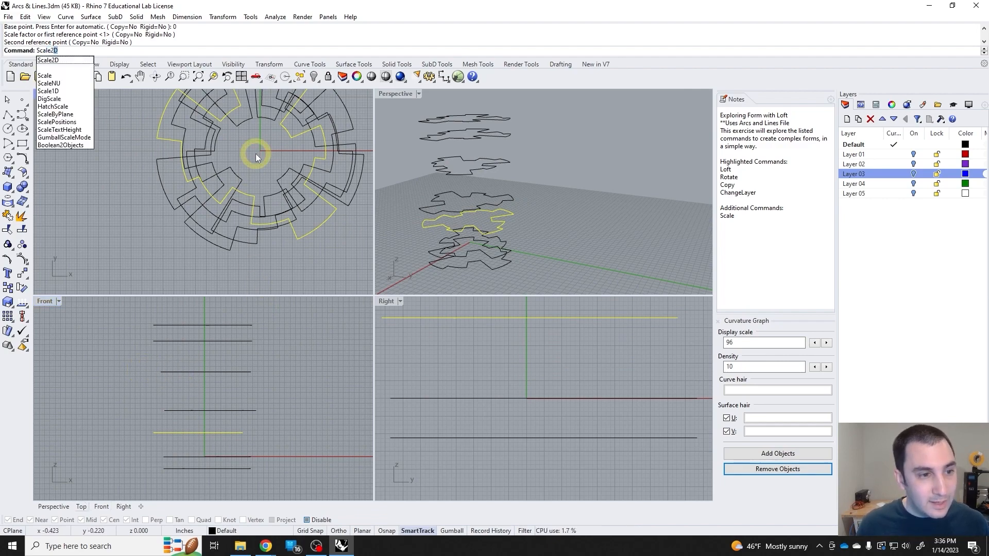
# Shrink the third profile curve from the bottom with Scale2D about the origin in the Top view, by a factor of about 0.55.
pyautogui.press('Return')
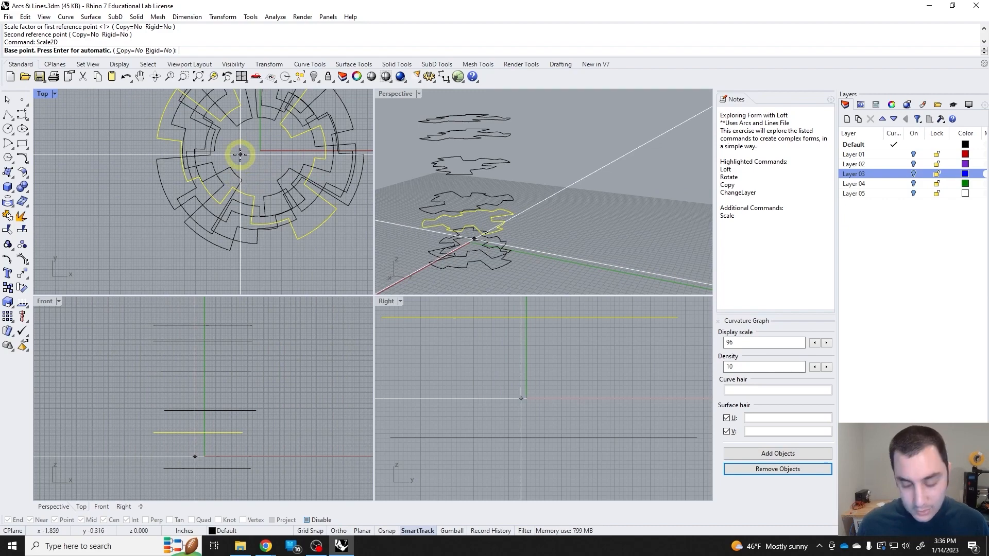
pyautogui.write('0')
pyautogui.press('Return')
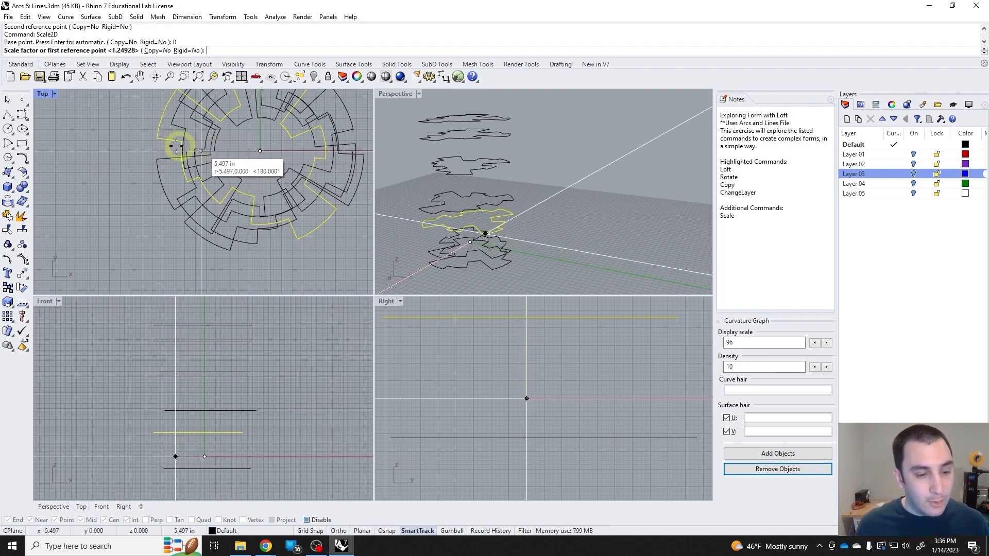
pyautogui.click(259, 151)
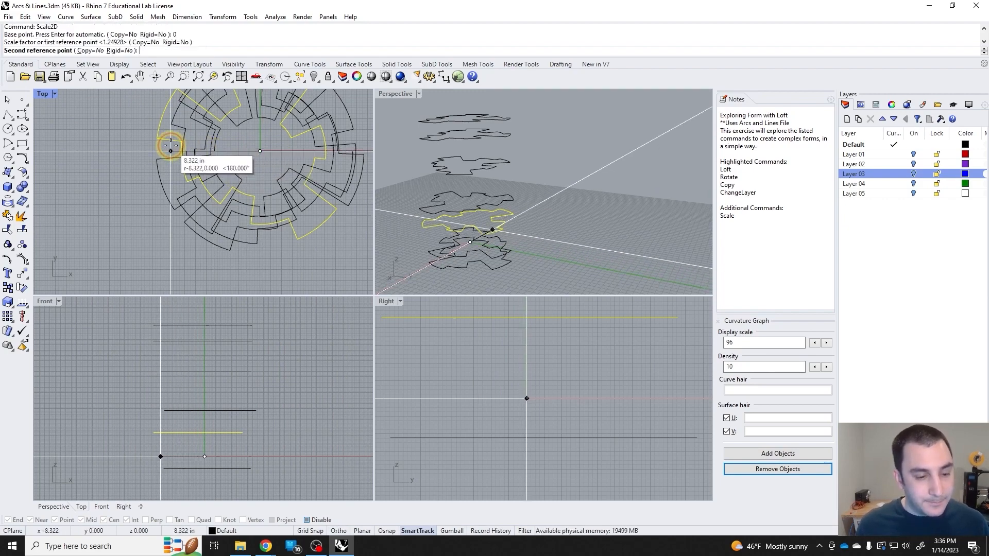
pyautogui.keyDown('shift'); pyautogui.click(210, 151); pyautogui.keyUp('shift')
# Enlarge the third profile curve from the top with Scale2D about the origin in the Top view, by a factor of about 1.42.
pyautogui.click(225, 369)
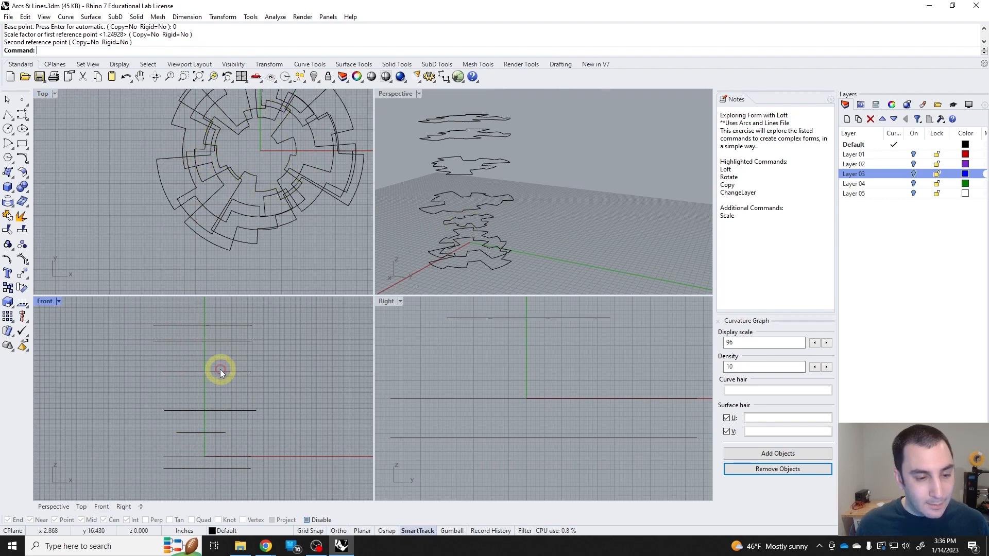
pyautogui.press('Return')
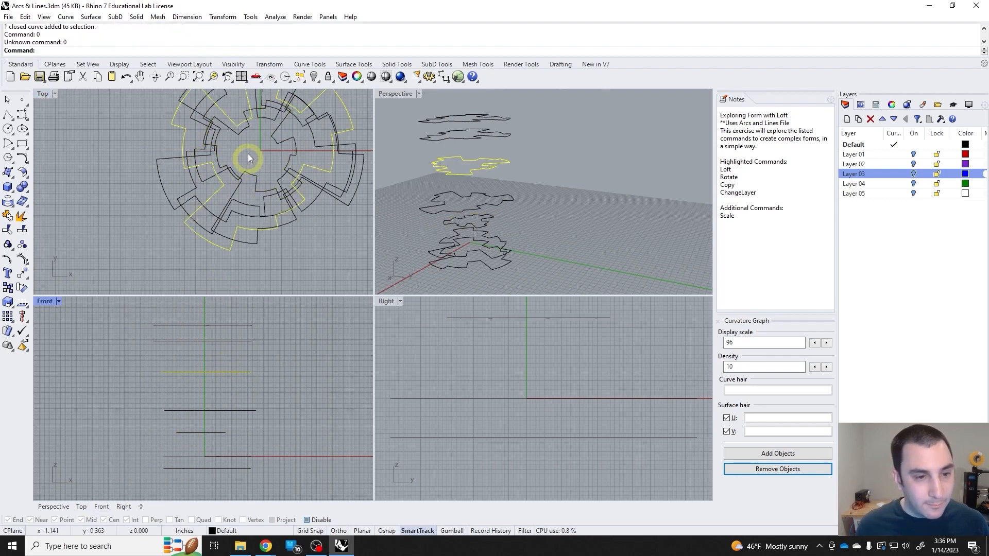
pyautogui.press('Return')
pyautogui.write('0')
pyautogui.press('Return')
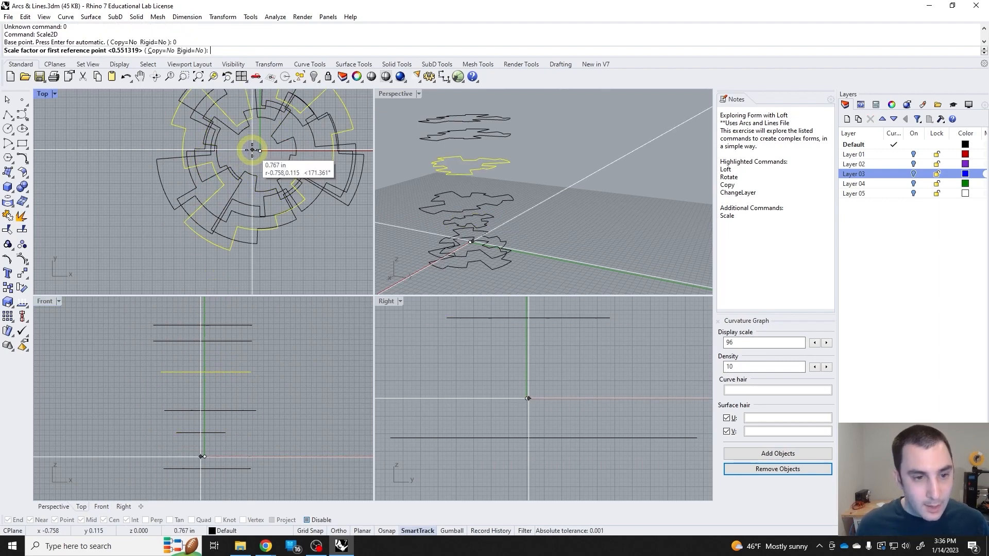
pyautogui.click(123, 151)
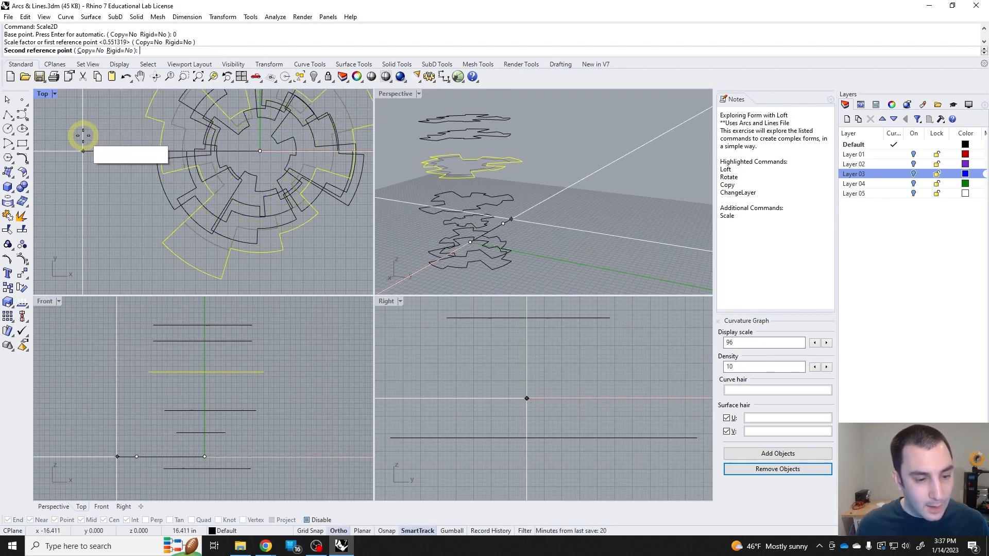
pyautogui.click(66, 134)
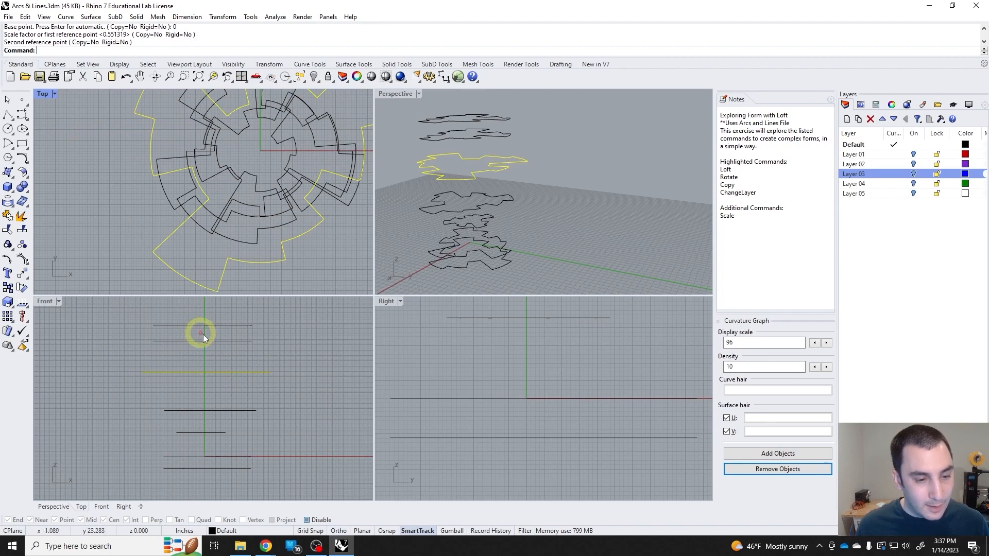
# Shrink the two topmost profile curves together with Scale2D about the origin in the Top view, to about half their size.
pyautogui.moveTo(206, 348); pyautogui.dragTo(199, 313)
pyautogui.rightClick(224, 172)
pyautogui.write('0')
pyautogui.press('Return')
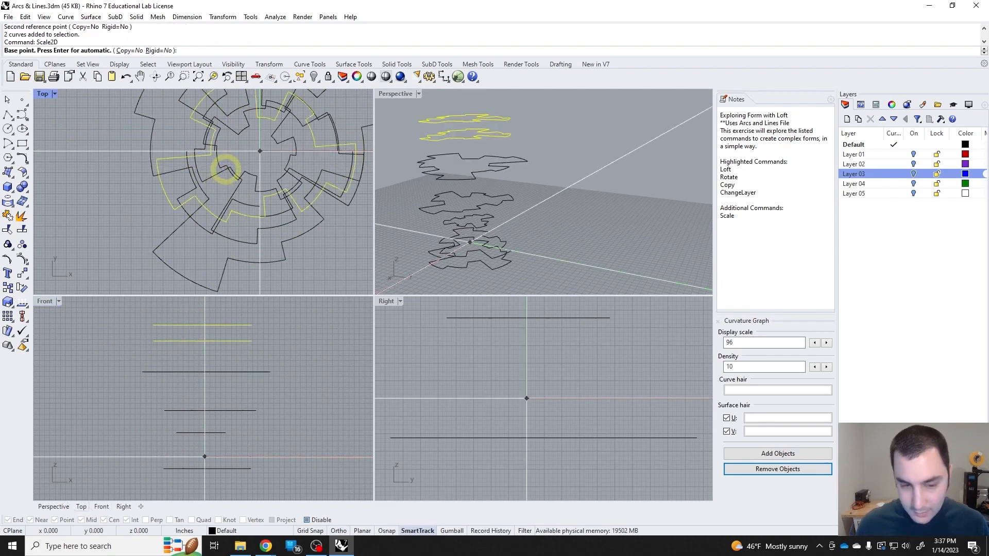
pyautogui.write('0')
pyautogui.press('Return')
pyautogui.click(137, 151)
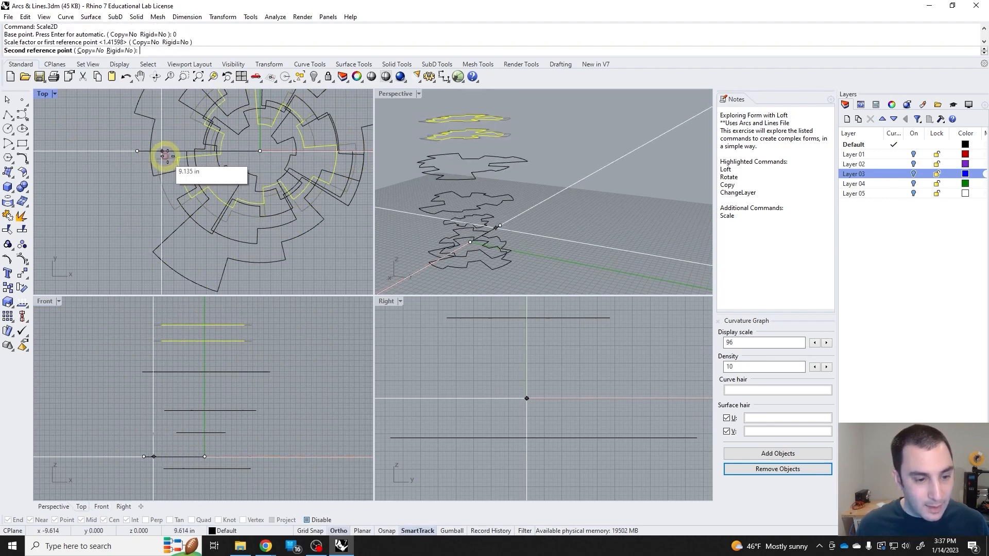
pyautogui.click(196, 152)
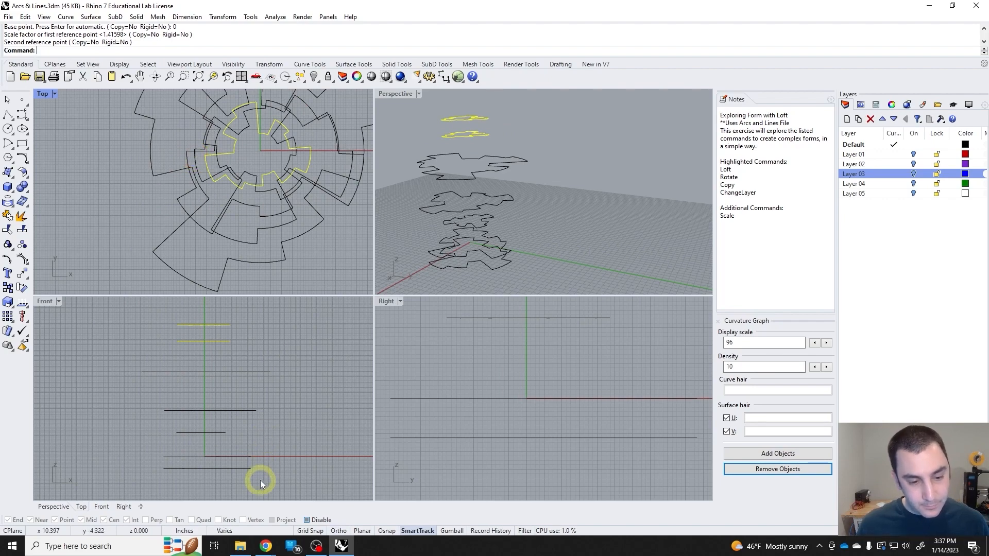
# Try a Normal loft through all seven profile curves.
pyautogui.moveTo(261, 480); pyautogui.dragTo(242, 450)
pyautogui.click(560, 249)
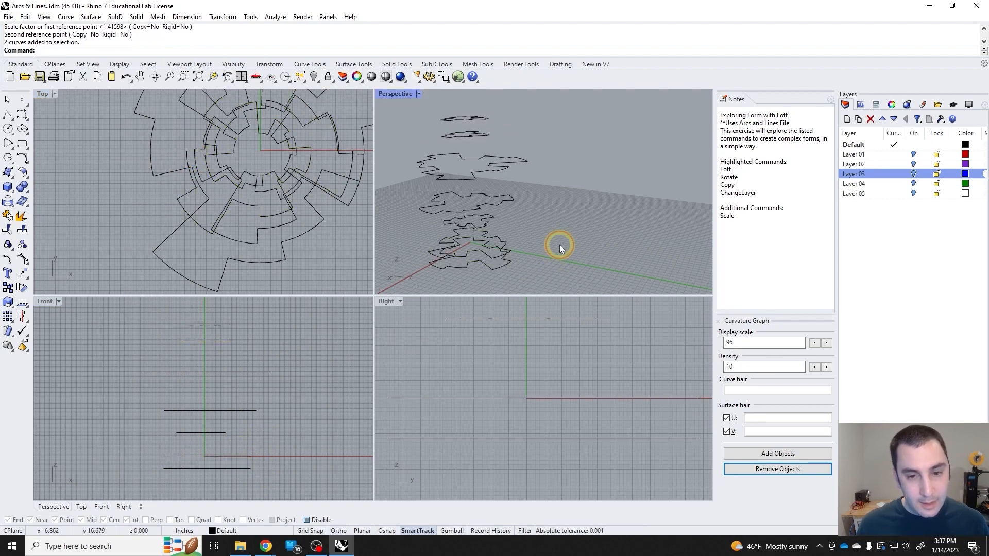
pyautogui.moveTo(561, 249); pyautogui.dragTo(565, 281, button='right')
pyautogui.moveTo(456, 110); pyautogui.dragTo(457, 123)
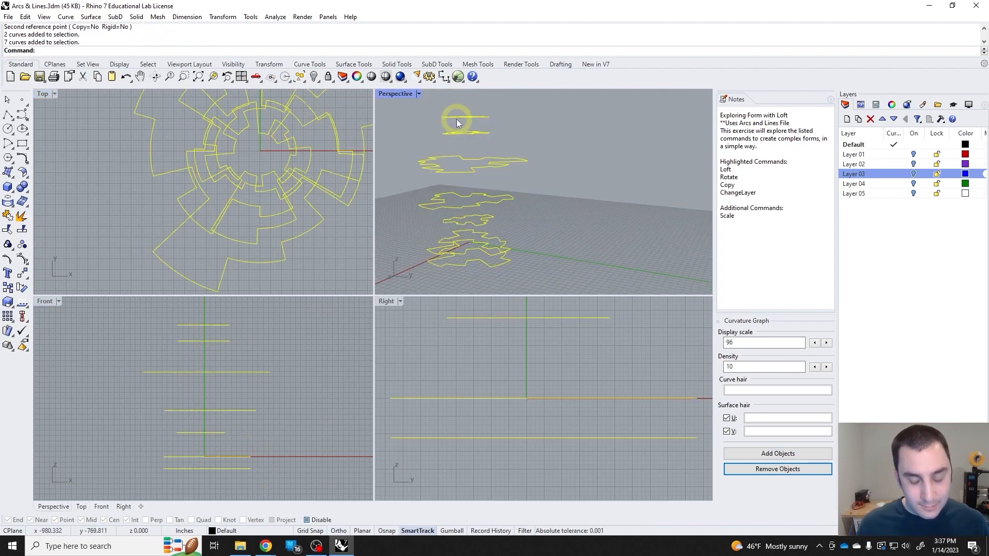
pyautogui.press('Return')
pyautogui.moveTo(456, 120); pyautogui.dragTo(615, 246, button='right')
pyautogui.press('Return')
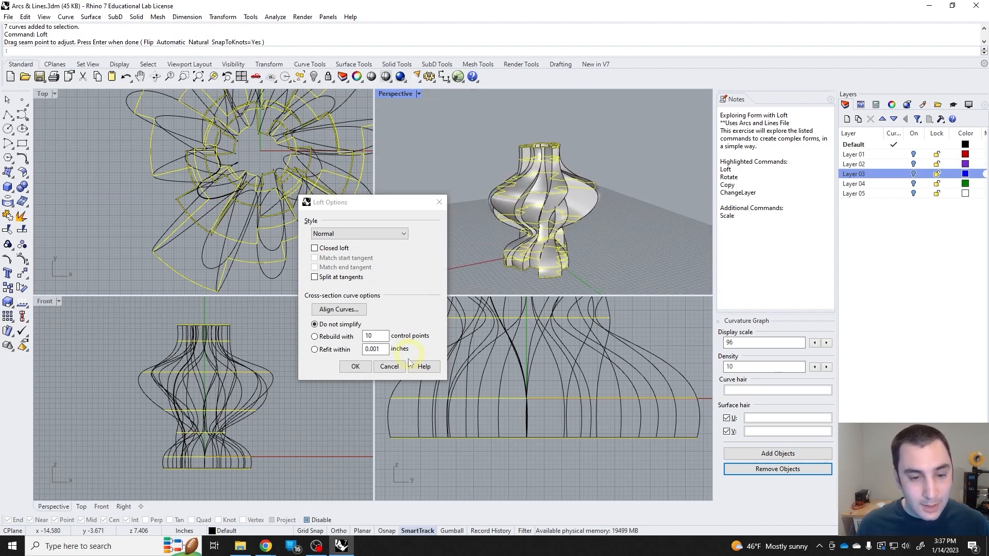
pyautogui.click(390, 366)
# Shrink the third profile curve from the top with Scale2D about the origin in the Top view, by a factor of about 0.81.
pyautogui.click(259, 366)
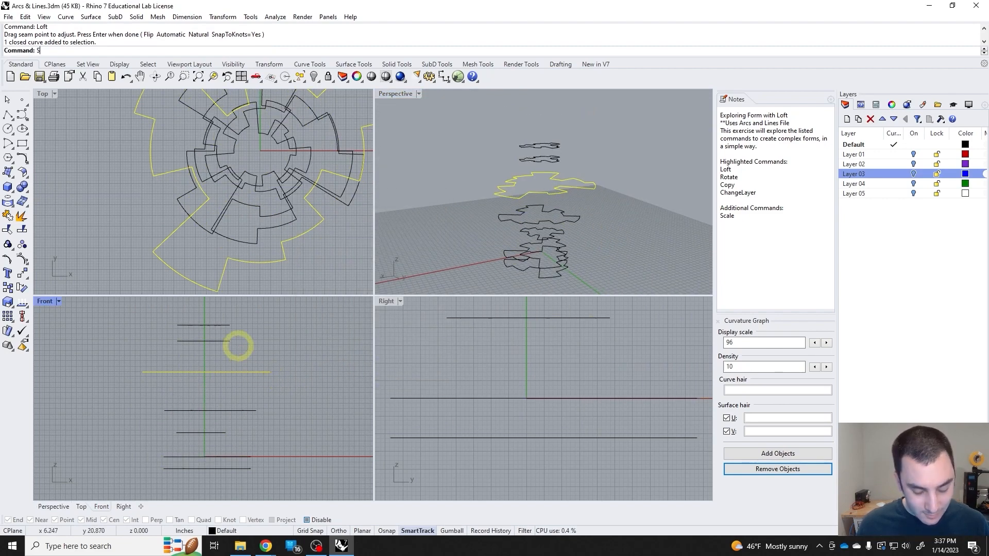
pyautogui.press('Return')
pyautogui.press('Escape')
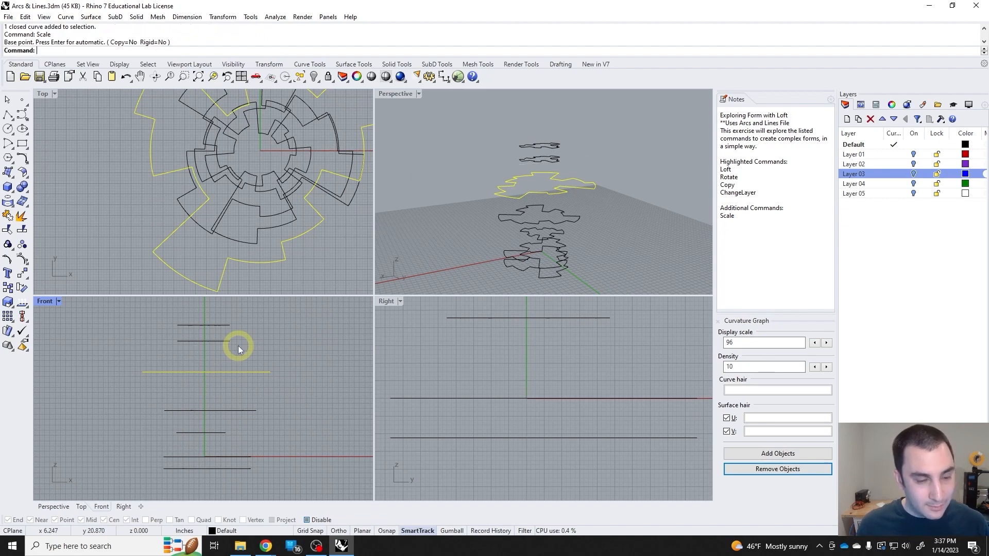
pyautogui.write('Scale2D')
pyautogui.press('Return')
pyautogui.write('0')
pyautogui.press('Return')
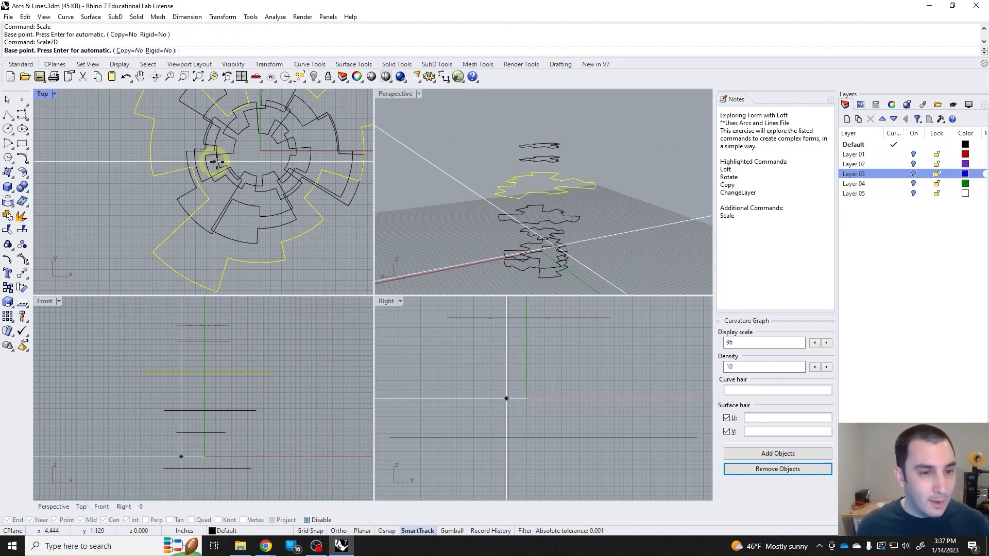
pyautogui.click(117, 150)
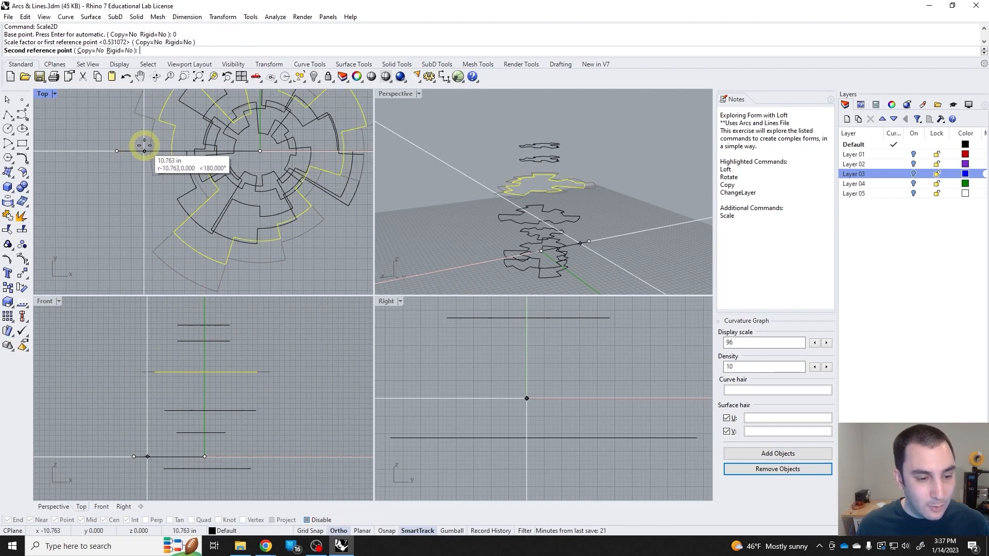
pyautogui.click(144, 151)
pyautogui.press('Escape')
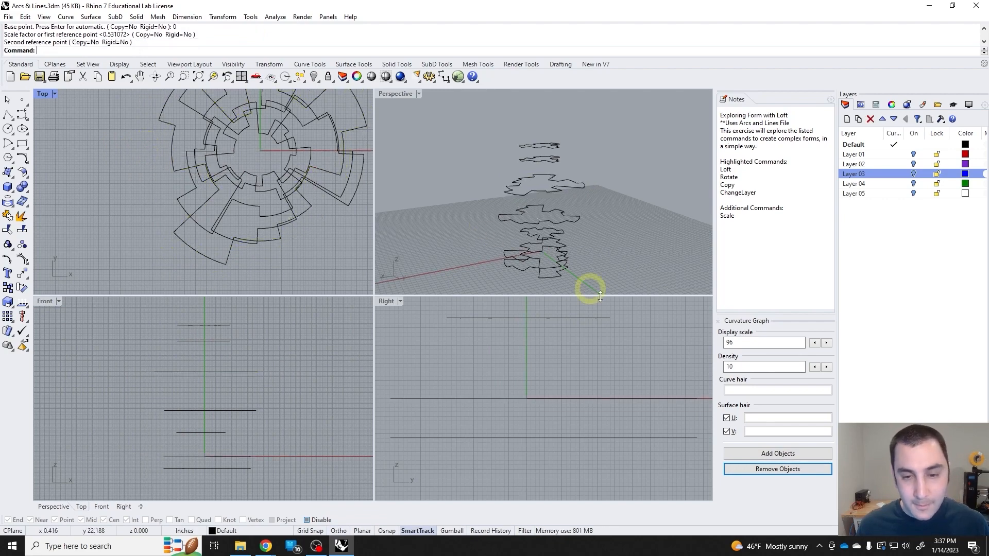
# Loft all seven profile curves with the Normal style and no simplification.
pyautogui.click(579, 219)
pyautogui.moveTo(598, 289); pyautogui.dragTo(492, 122)
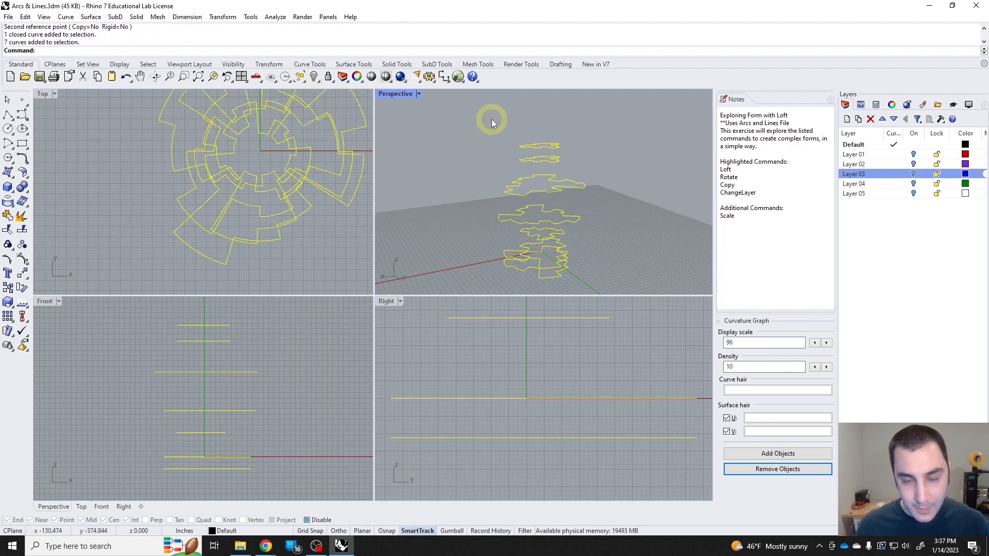
pyautogui.press('Return')
pyautogui.press('Return')
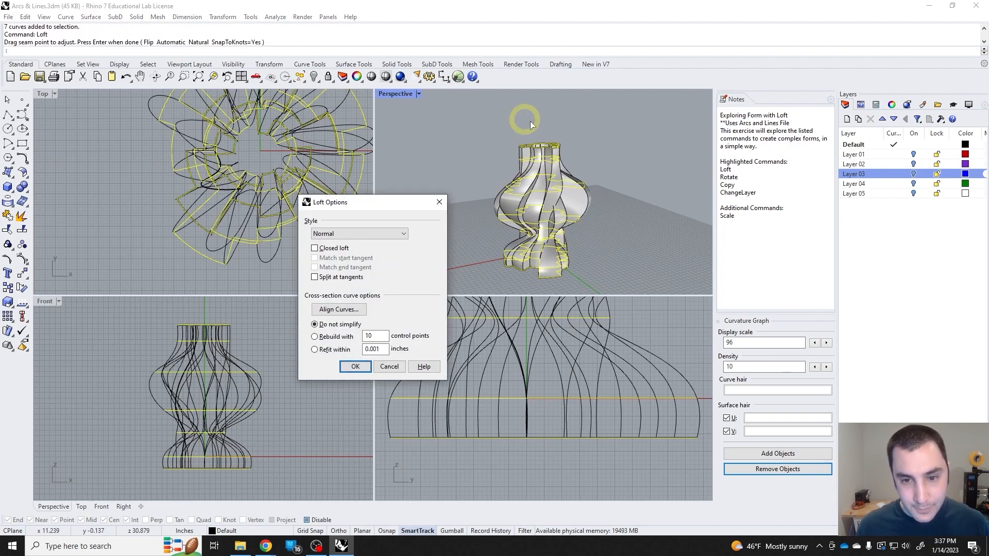
pyautogui.moveTo(458, 152); pyautogui.dragTo(525, 152, button='right')
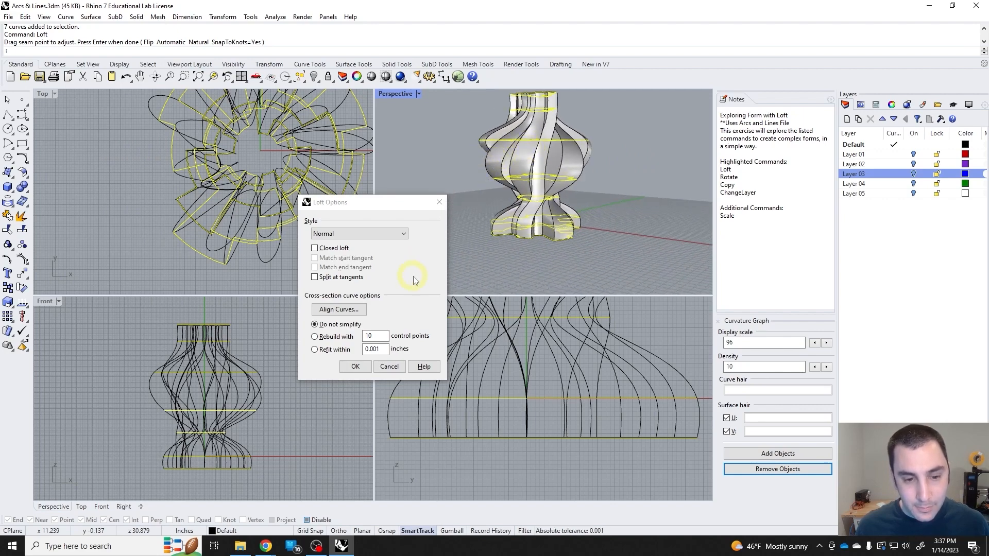
pyautogui.moveTo(370, 199); pyautogui.dragTo(310, 168)
pyautogui.moveTo(506, 178); pyautogui.dragTo(537, 208, button='right')
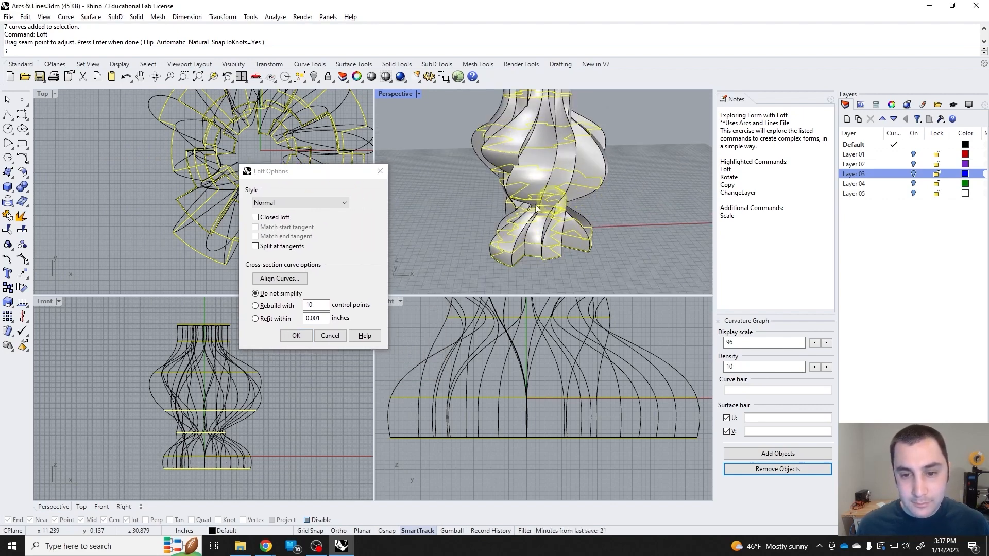
pyautogui.click(295, 335)
# Move the new vase-shaped loft to Layer 04 with ChangeLayer.
pyautogui.moveTo(439, 231); pyautogui.dragTo(544, 192, button='right')
pyautogui.write('ChangeLayer')
pyautogui.press('Return')
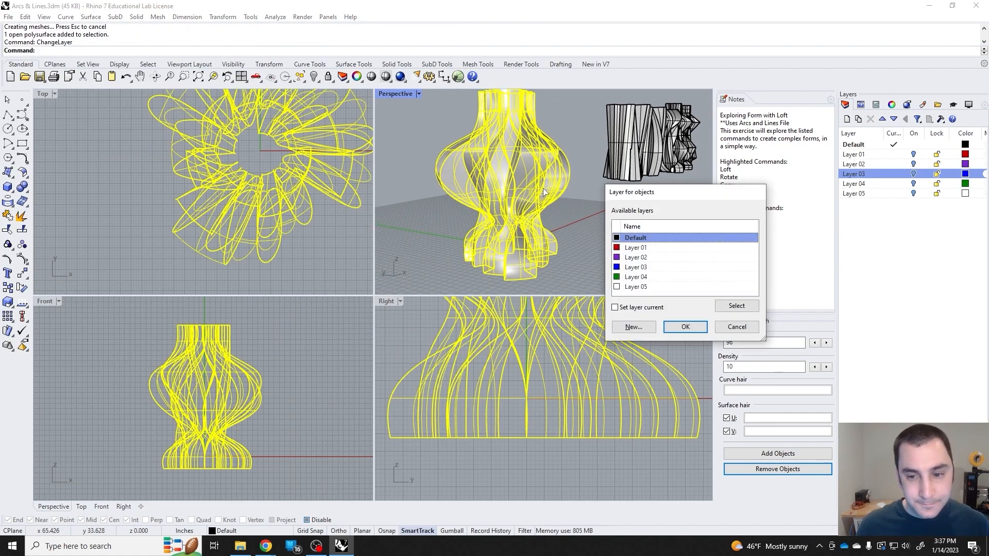
pyautogui.click(634, 278)
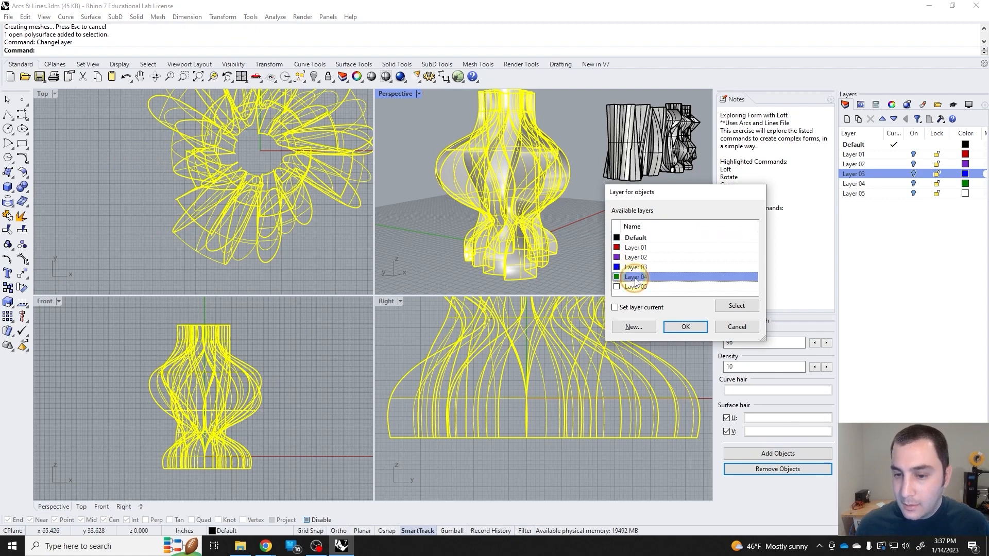
pyautogui.click(668, 326)
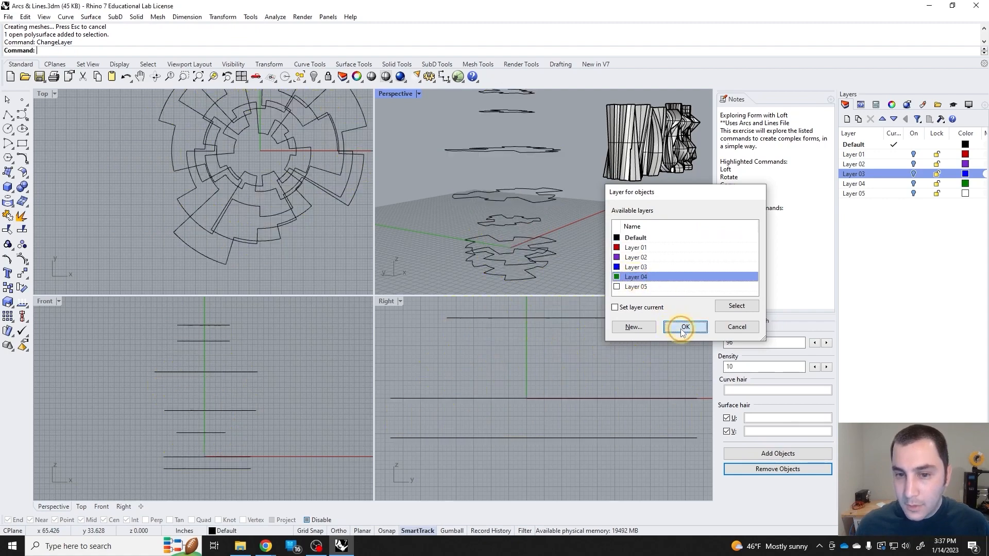
# Show and hide Layer 01 through Layer 04 one at a time to compare the loft variations stored on them.
pyautogui.click(914, 154)
pyautogui.click(914, 154)
pyautogui.moveTo(544, 189); pyautogui.dragTo(641, 206, button='right')
pyautogui.click(913, 155)
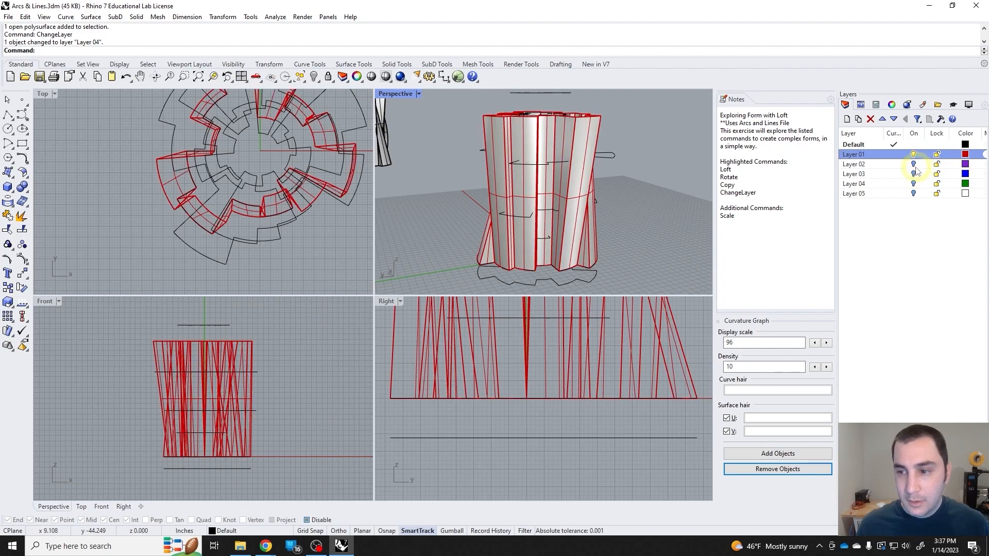
pyautogui.click(913, 154)
pyautogui.click(913, 164)
pyautogui.moveTo(602, 173); pyautogui.dragTo(772, 187, button='right')
pyautogui.click(913, 164)
pyautogui.click(913, 173)
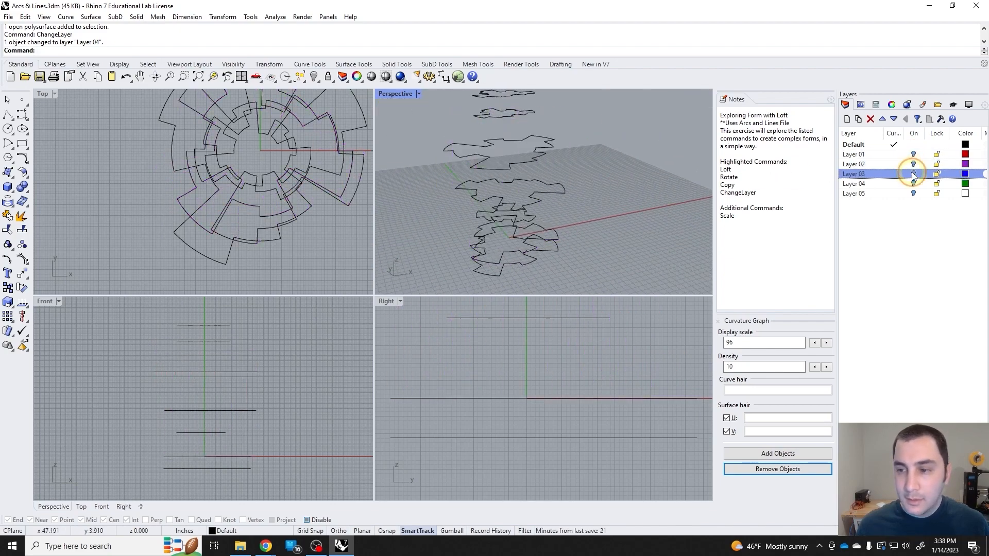
pyautogui.moveTo(603, 163); pyautogui.dragTo(499, 144, button='right')
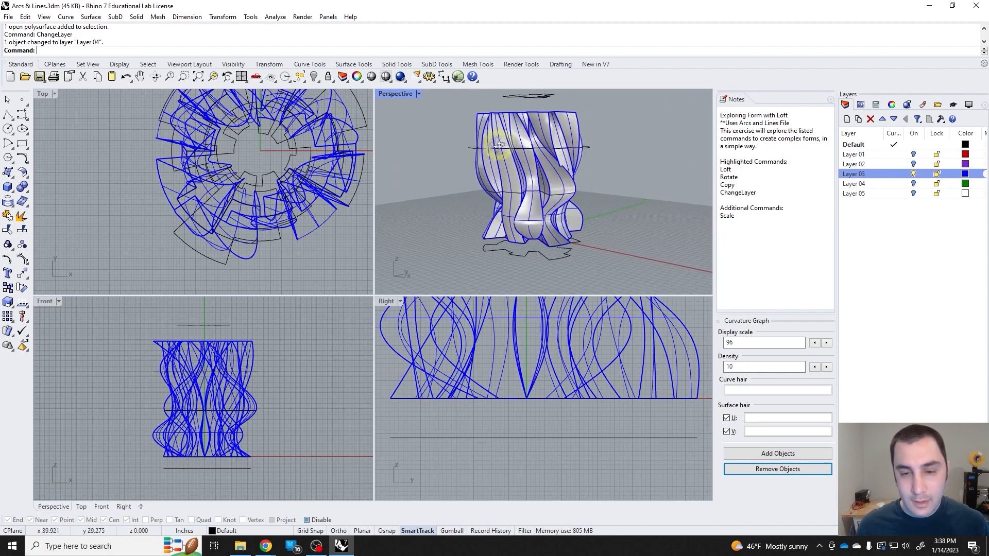
pyautogui.click(913, 174)
pyautogui.click(913, 184)
pyautogui.moveTo(582, 167); pyautogui.dragTo(500, 156, button='right')
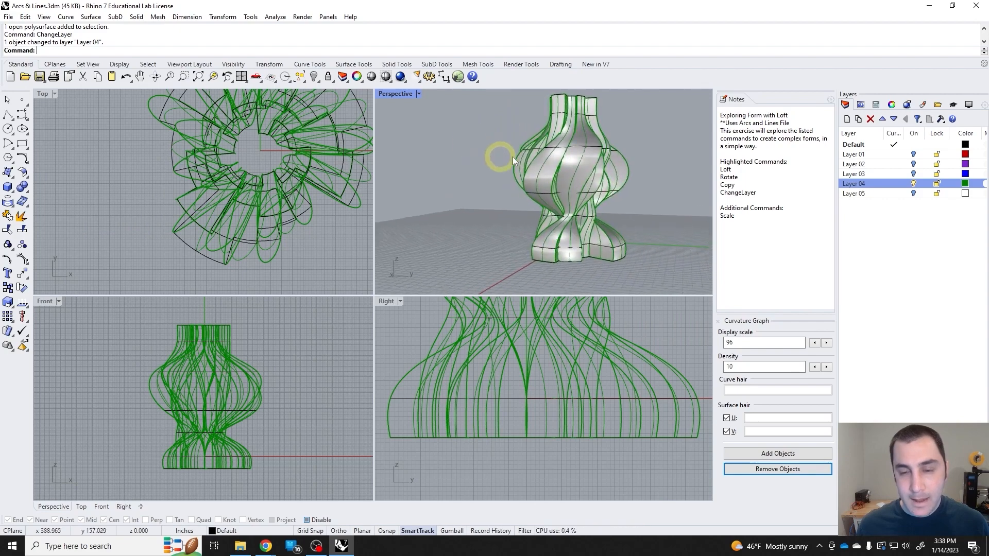
pyautogui.click(913, 183)
# Shrink the two topmost profile curves together with Scale2D about the origin in the Top view, by a factor of about 0.77.
pyautogui.moveTo(254, 350); pyautogui.dragTo(230, 317)
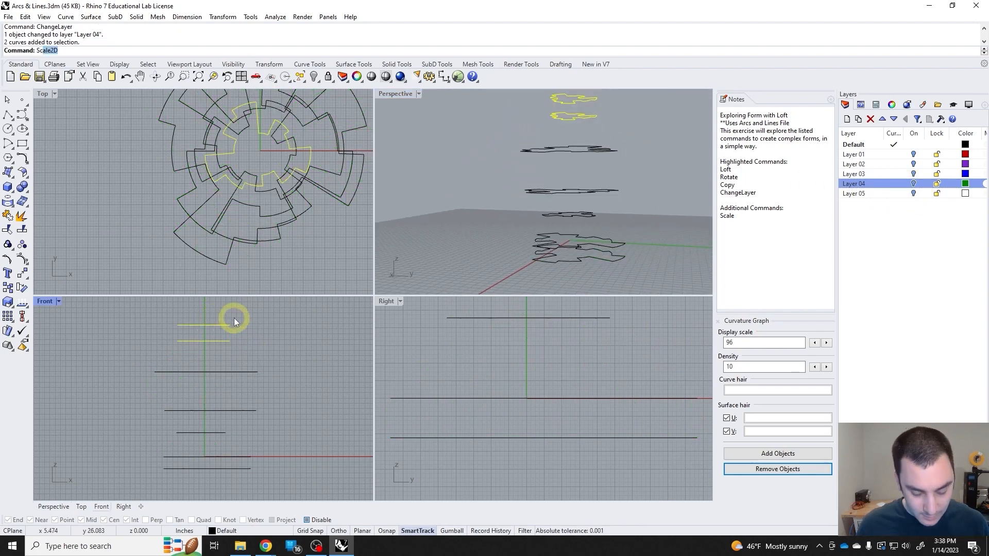
pyautogui.write('Scale2D')
pyautogui.press('Return')
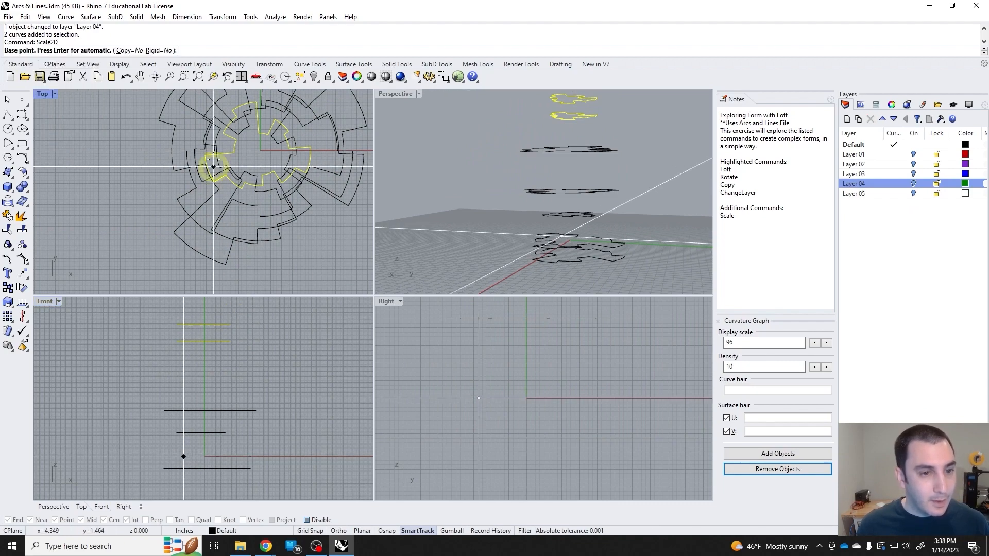
pyautogui.write('0')
pyautogui.press('Return')
pyautogui.keyDown('shift'); pyautogui.click(170, 142); pyautogui.keyUp('shift')
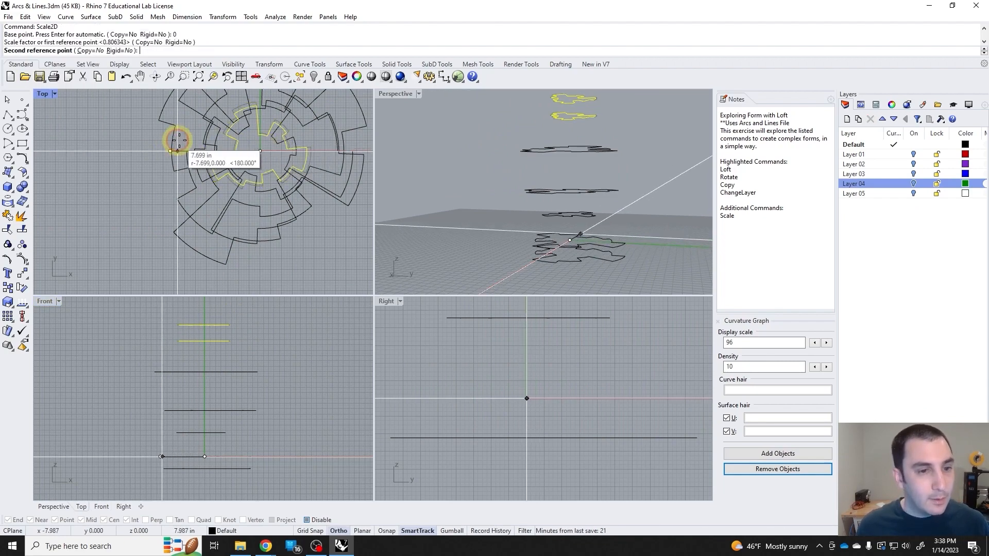
pyautogui.keyDown('shift'); pyautogui.click(191, 141); pyautogui.keyUp('shift')
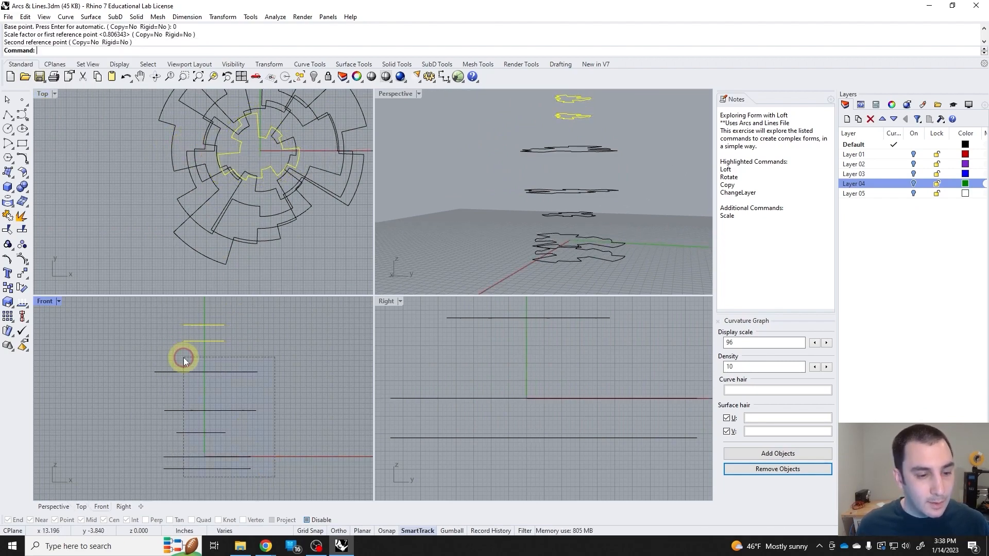
# Shrink the two lowest profile curves together with Scale2D about the origin in the Top view, by a factor of about 0.78.
pyautogui.moveTo(274, 476); pyautogui.dragTo(252, 453)
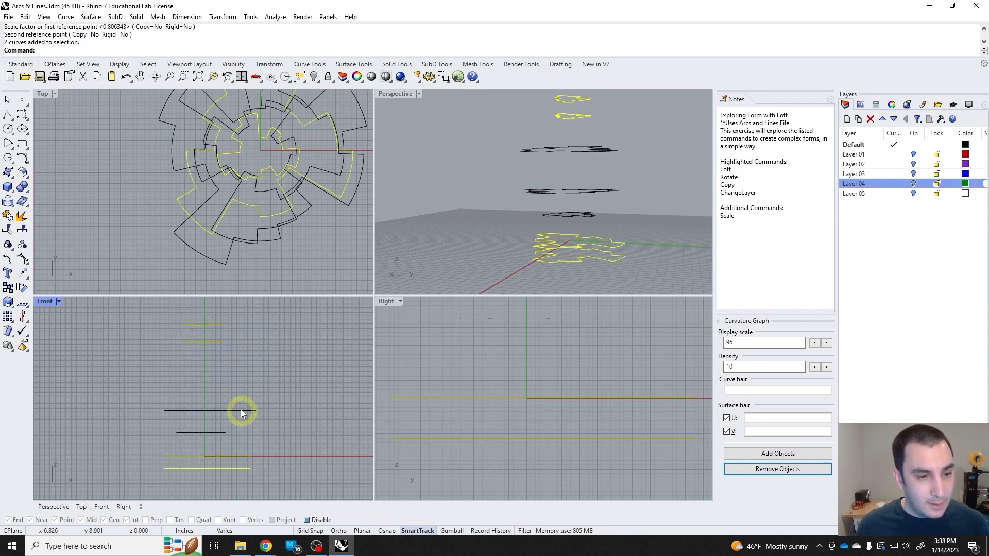
pyautogui.press('Escape')
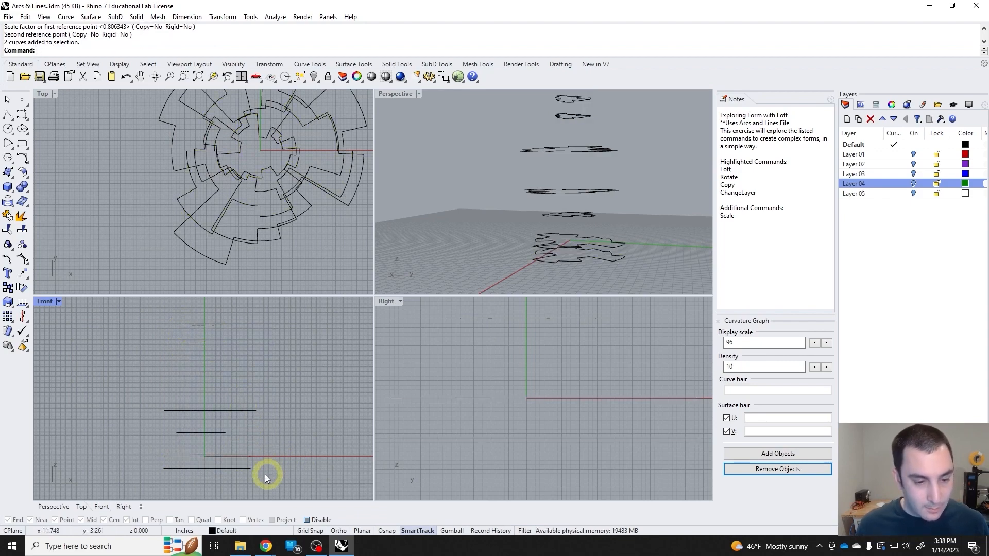
pyautogui.moveTo(266, 476); pyautogui.dragTo(244, 454)
pyautogui.write('Scale')
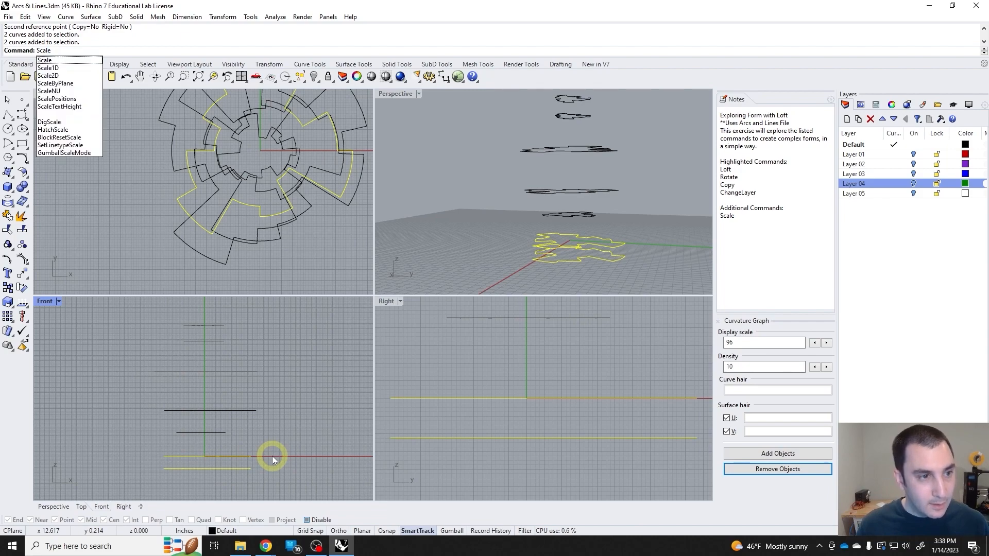
pyautogui.press('Return')
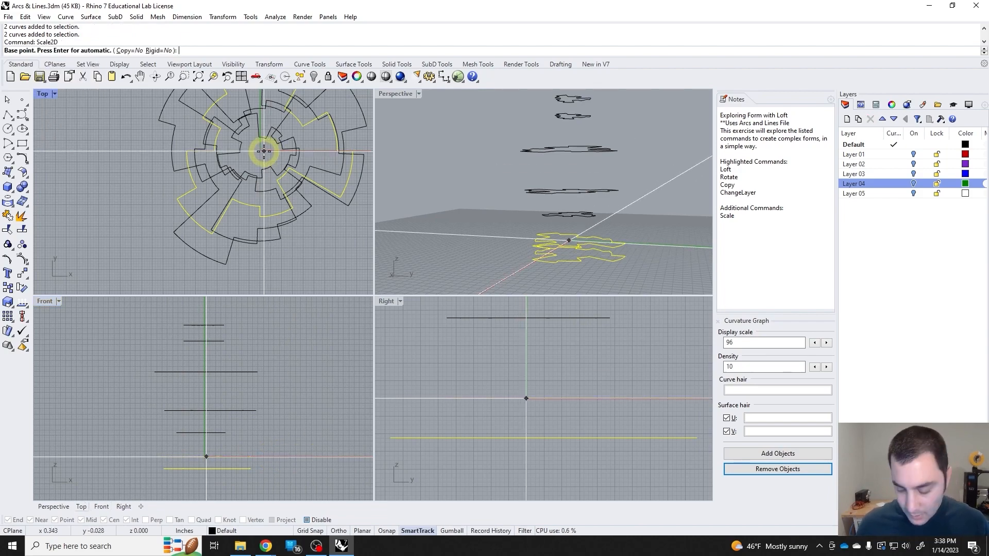
pyautogui.write('0')
pyautogui.press('Return')
pyautogui.click(230, 151)
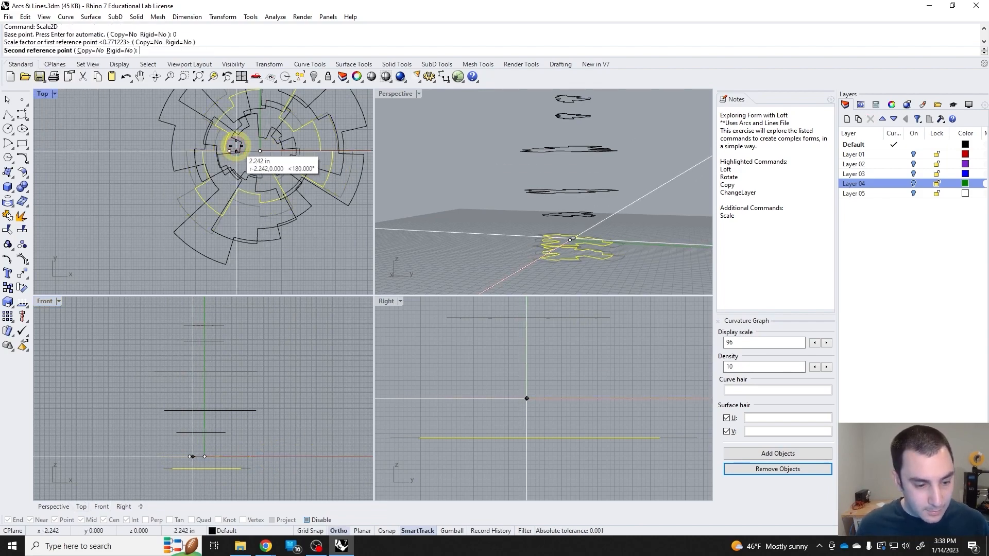
pyautogui.press('Escape')
# Try a Normal loft through the seven profile curves with the reduced base, and undo it after inspecting the shape.
pyautogui.moveTo(268, 478); pyautogui.dragTo(178, 307)
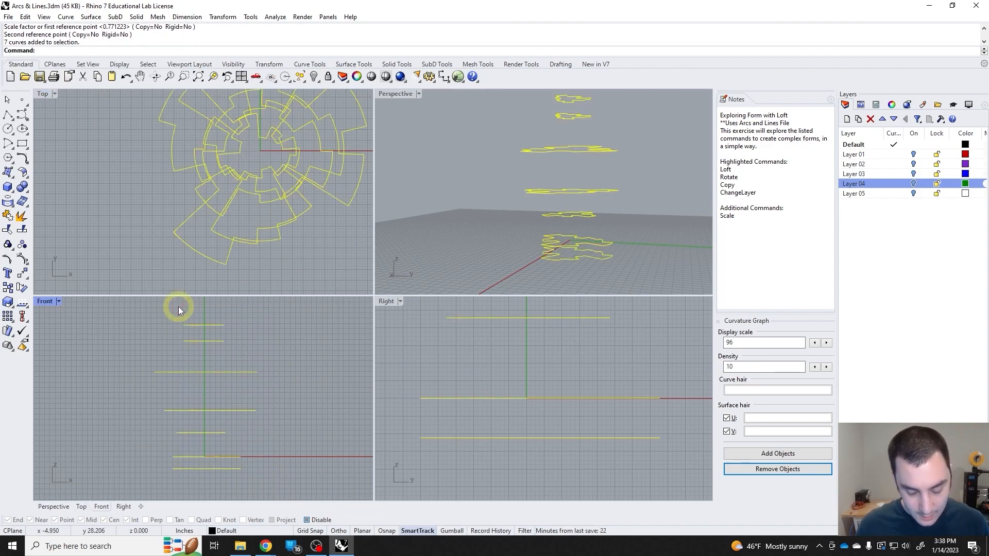
pyautogui.write('Loft')
pyautogui.press('Return')
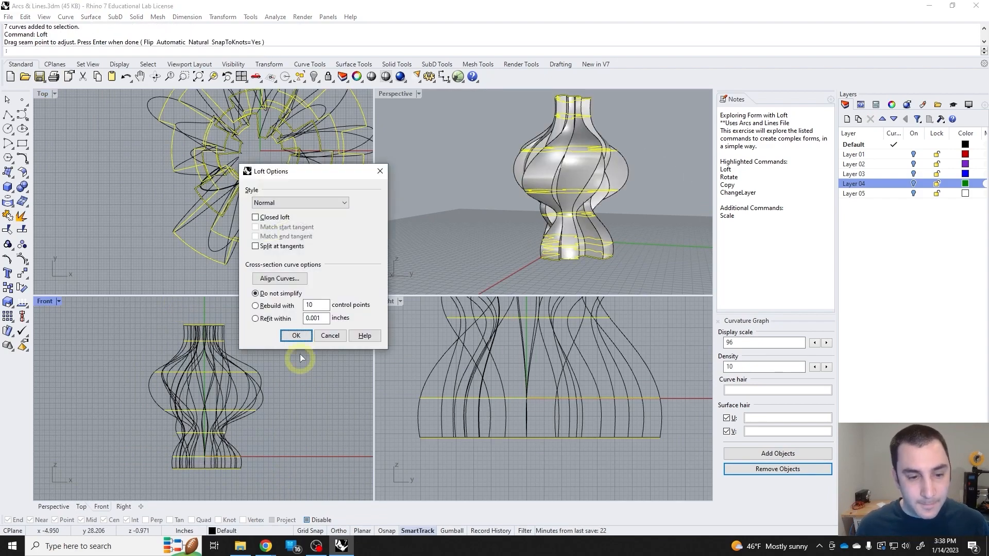
pyautogui.click(293, 336)
pyautogui.moveTo(464, 220); pyautogui.dragTo(358, 222, button='right')
pyautogui.hotkey('ctrl', 'z')
# Narrow the neck by shrinking the two topmost profile curves with Scale2D about the origin, by a factor of about 0.63.
pyautogui.moveTo(251, 357); pyautogui.dragTo(209, 322)
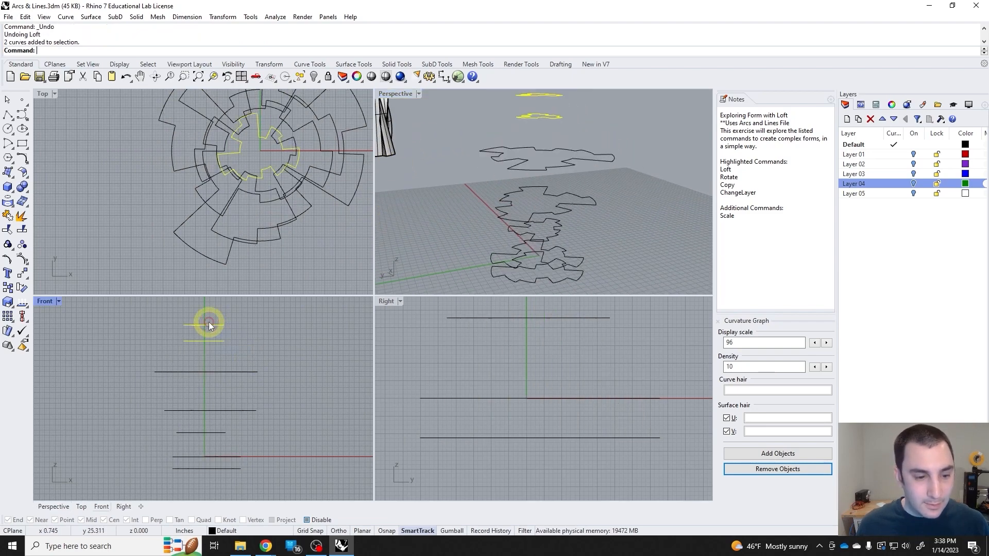
pyautogui.write('Scale2D')
pyautogui.press('Return')
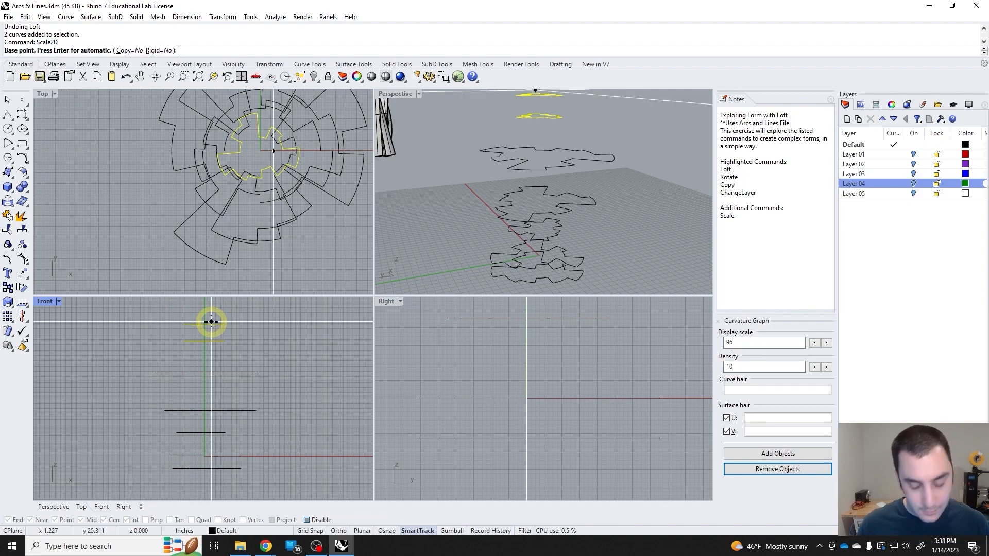
pyautogui.write('0')
pyautogui.press('Return')
pyautogui.click(168, 177)
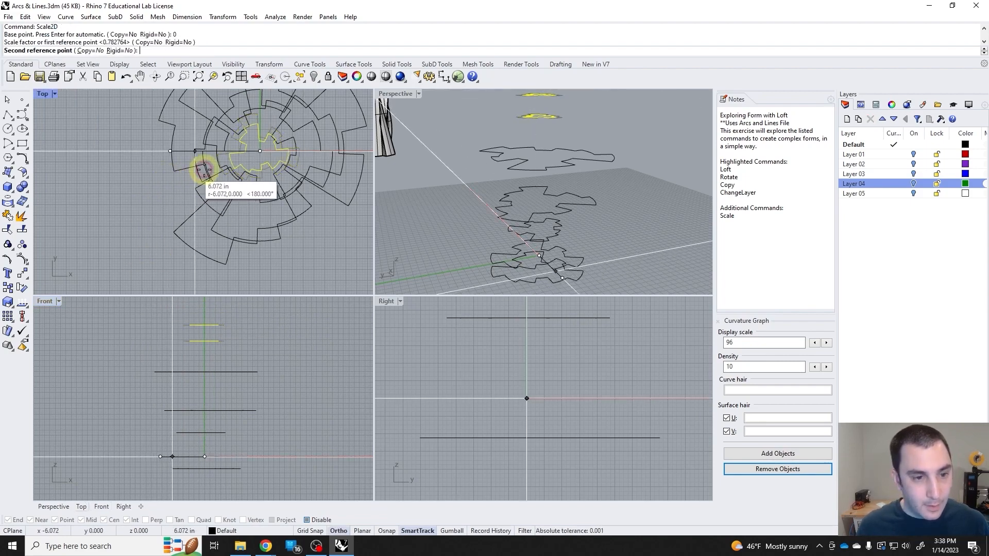
pyautogui.click(203, 173)
# Loft the seven profile curves into a narrow-necked vase with the Normal style, and inspect it in the Perspective view.
pyautogui.moveTo(271, 462); pyautogui.dragTo(154, 309)
pyautogui.write('Loft')
pyautogui.press('Return')
pyautogui.press('Return')
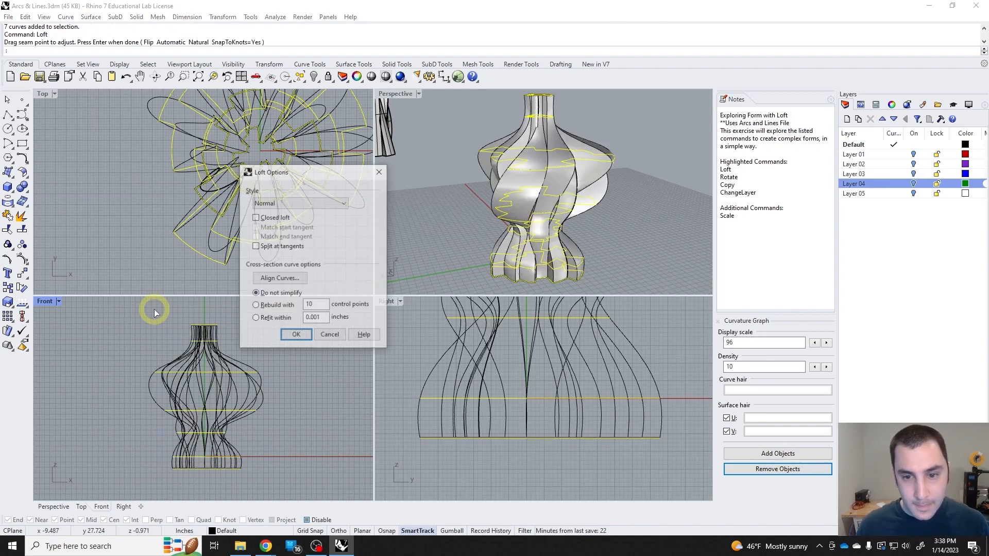
pyautogui.press('Return')
pyautogui.click(474, 198)
pyautogui.moveTo(485, 198); pyautogui.dragTo(547, 205, button='right')
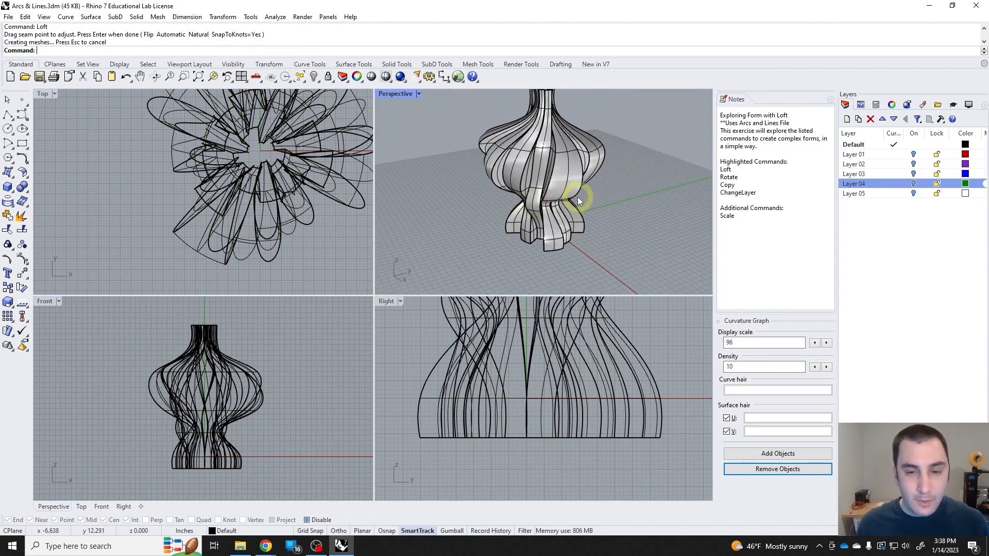
# Delete the narrow-necked loft surface.
pyautogui.click(577, 197)
pyautogui.press('Delete')
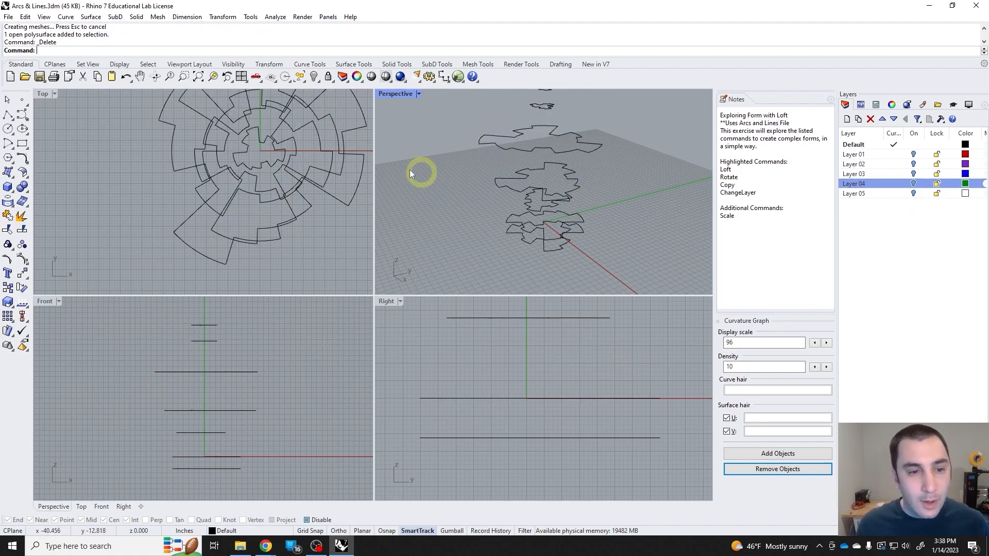
pyautogui.moveTo(85, 148); pyautogui.dragTo(100, 150, button='right')
pyautogui.moveTo(232, 355); pyautogui.dragTo(187, 316)
pyautogui.write('S')
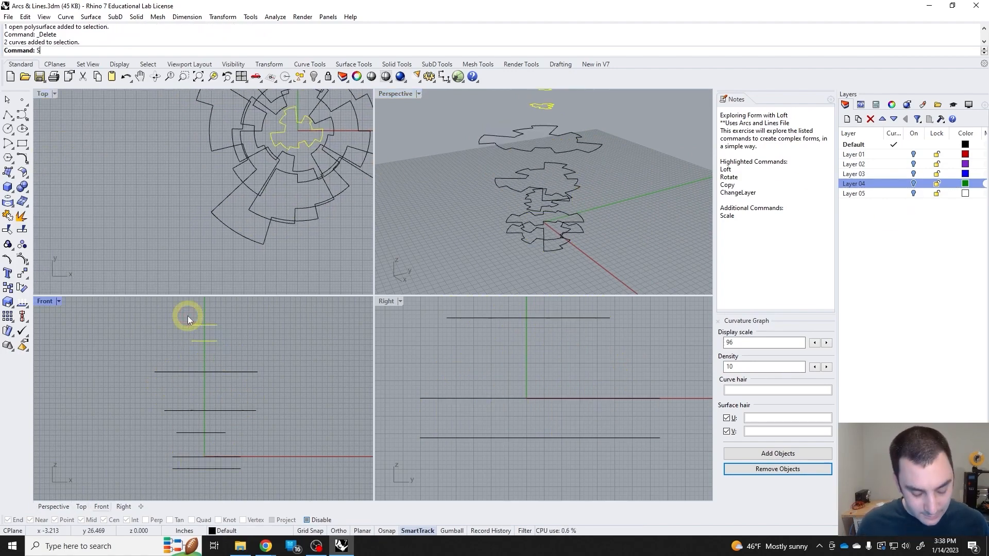
pyautogui.write('cale')
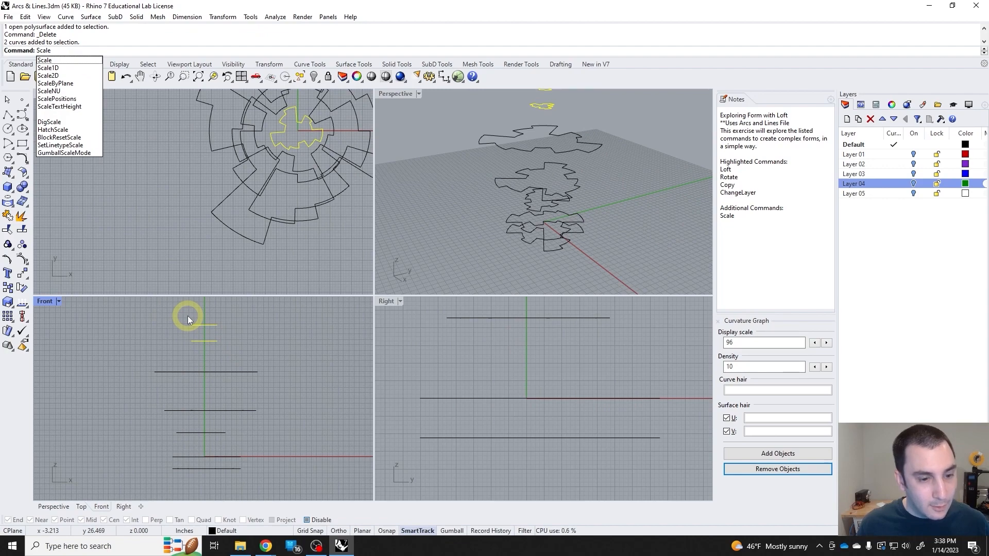
pyautogui.press('Escape')
# Undo the loft and the Scale2D reductions of the two topmost and two lowest profile curves.
pyautogui.hotkey('ctrl', 'z')
pyautogui.hotkey('ctrl', 'z')
pyautogui.hotkey('ctrl', 'z')
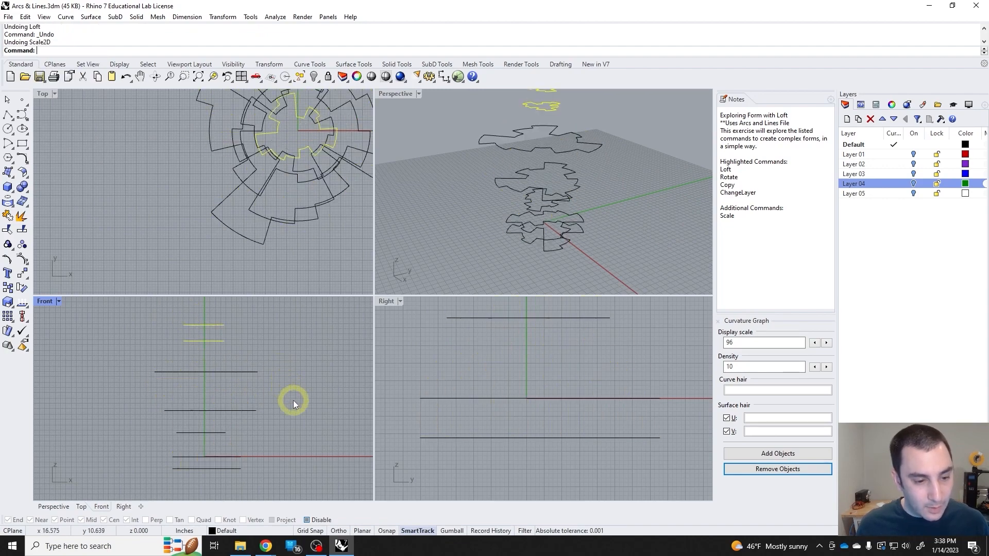
pyautogui.hotkey('ctrl', 'z')
pyautogui.press('Escape')
# Loft all seven profile curves with the Straight sections style and inspect the faceted preview before accepting it.
pyautogui.moveTo(520, 261); pyautogui.dragTo(713, 237, button='right')
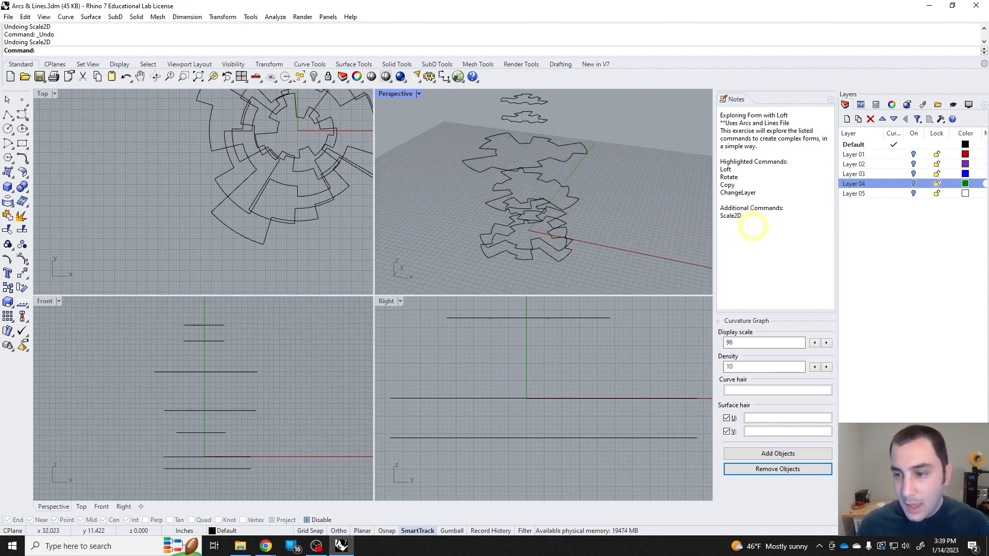
pyautogui.moveTo(600, 297); pyautogui.dragTo(516, 103)
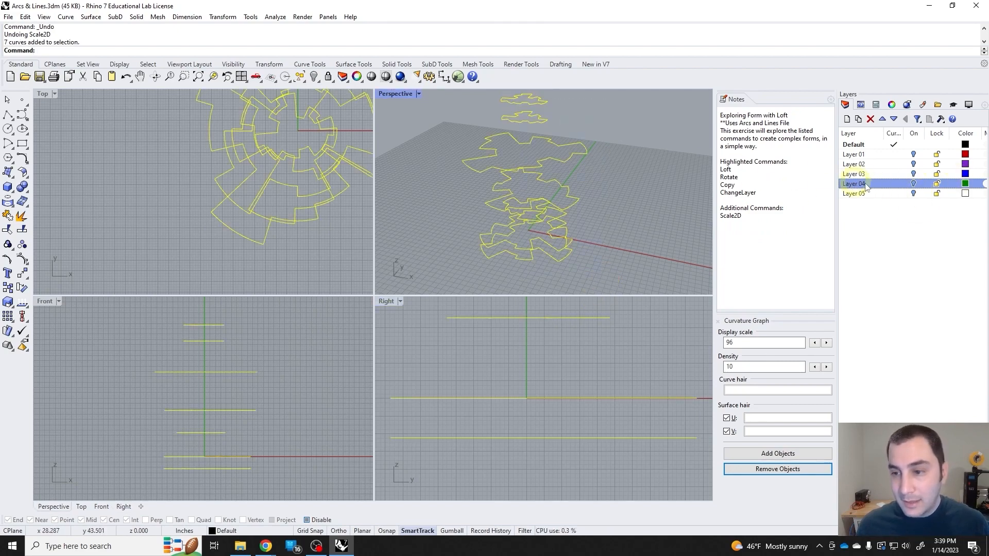
pyautogui.moveTo(509, 219); pyautogui.dragTo(586, 197, button='right')
pyautogui.press('Return')
pyautogui.press('Return')
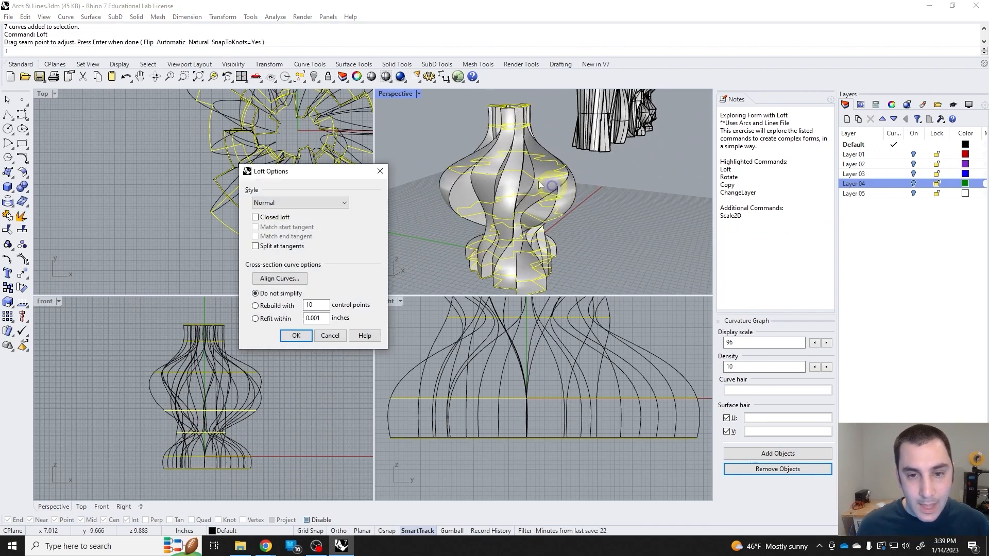
pyautogui.click(288, 203)
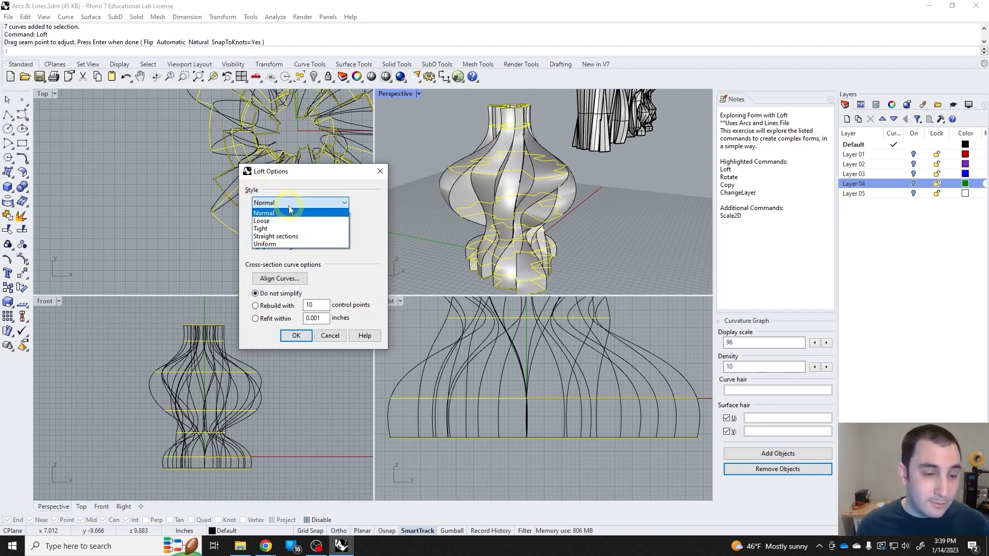
pyautogui.click(273, 238)
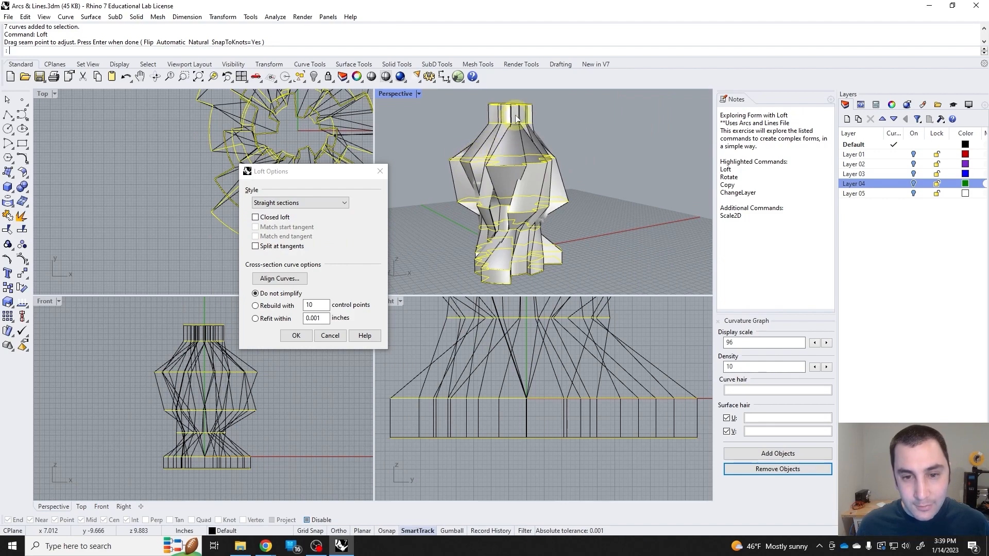
pyautogui.moveTo(519, 173); pyautogui.dragTo(369, 257, button='right')
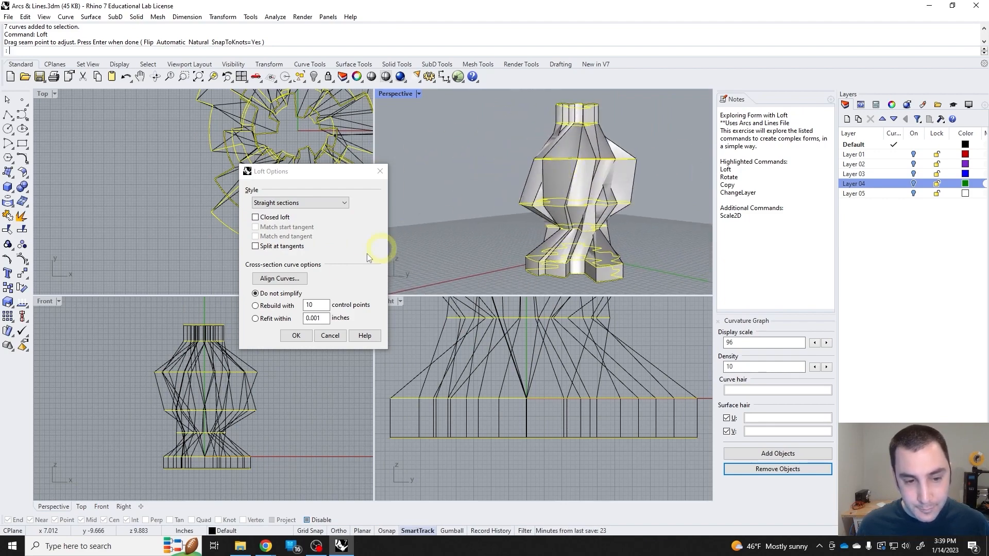
pyautogui.click(297, 336)
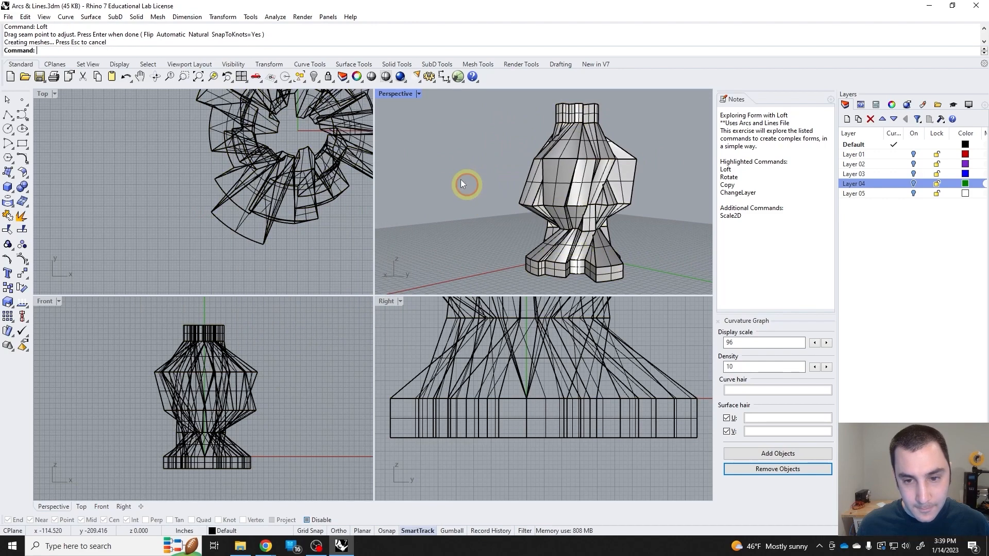
# Move the straight-section loft to Layer 05 with ChangeLayer.
pyautogui.moveTo(463, 184); pyautogui.dragTo(582, 169, button='right')
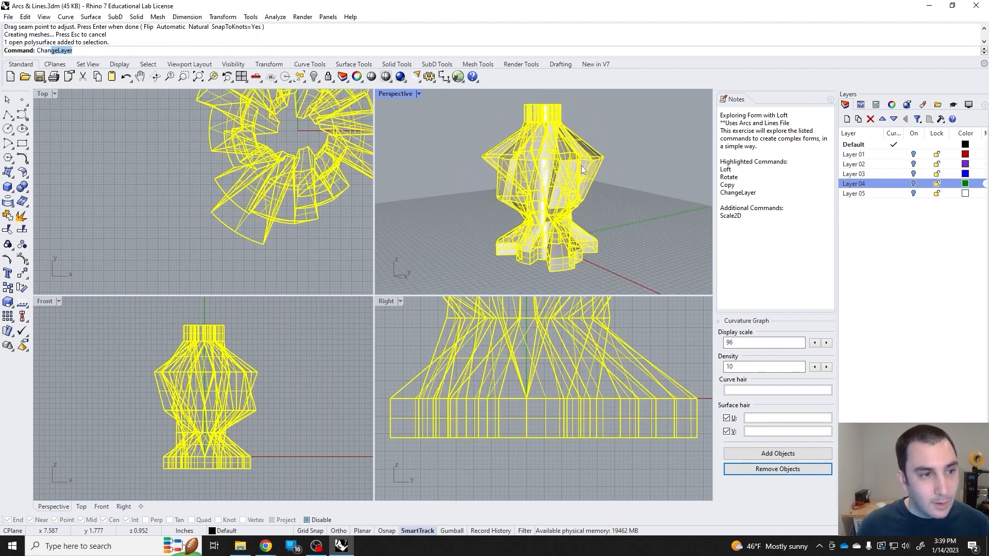
pyautogui.press('Return')
pyautogui.click(641, 287)
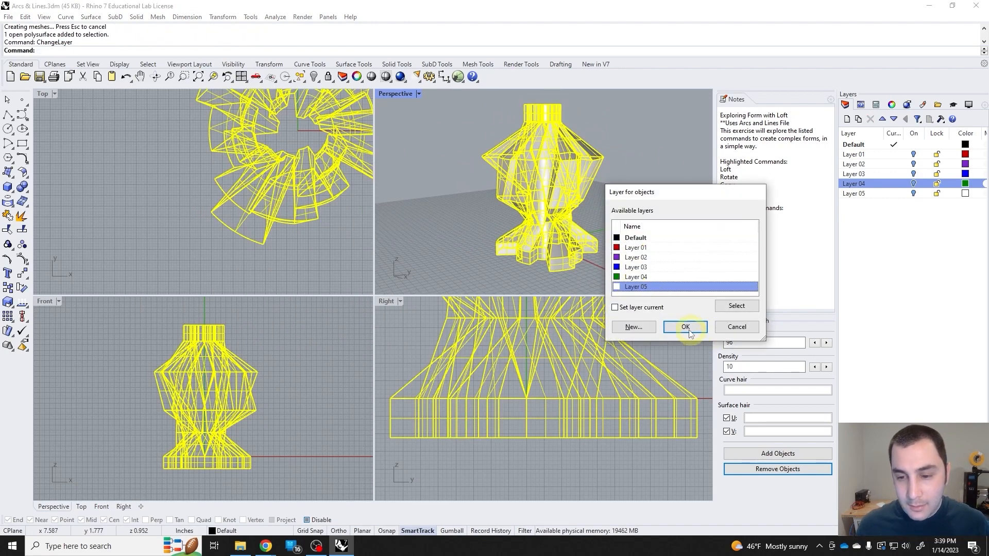
pyautogui.click(689, 329)
pyautogui.click(583, 247)
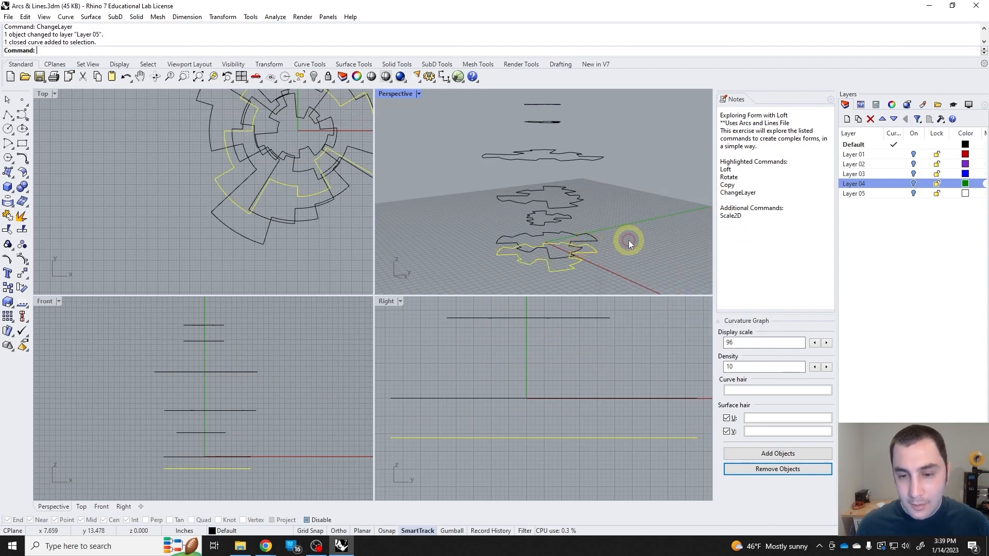
# Examine the lofts on Layer 01 and Layer 02 one at a time in the maximized Perspective view, hiding each after viewing.
pyautogui.click(914, 155)
pyautogui.moveTo(520, 150); pyautogui.dragTo(434, 115, button='right')
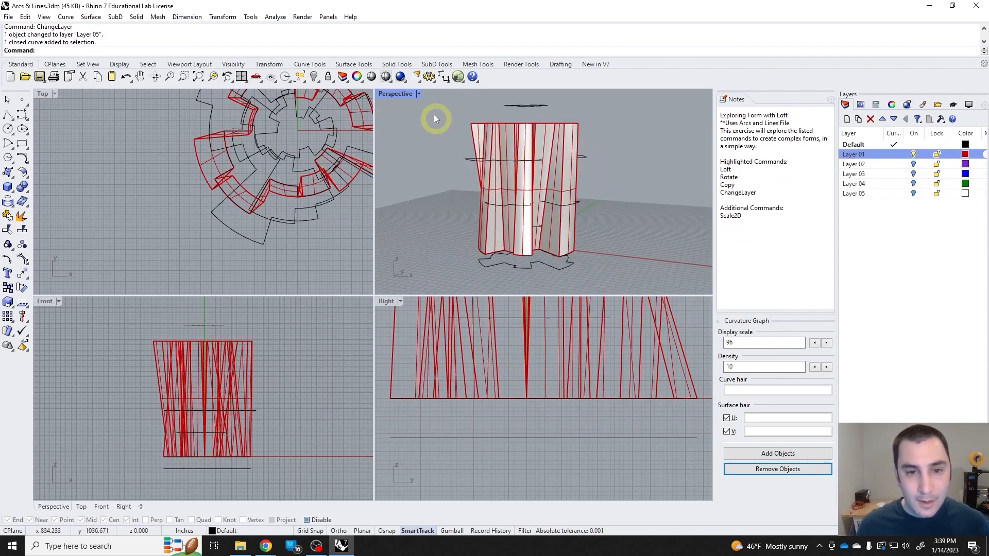
pyautogui.doubleClick(394, 94)
pyautogui.moveTo(431, 176); pyautogui.dragTo(773, 192, button='right')
pyautogui.click(913, 155)
pyautogui.click(913, 164)
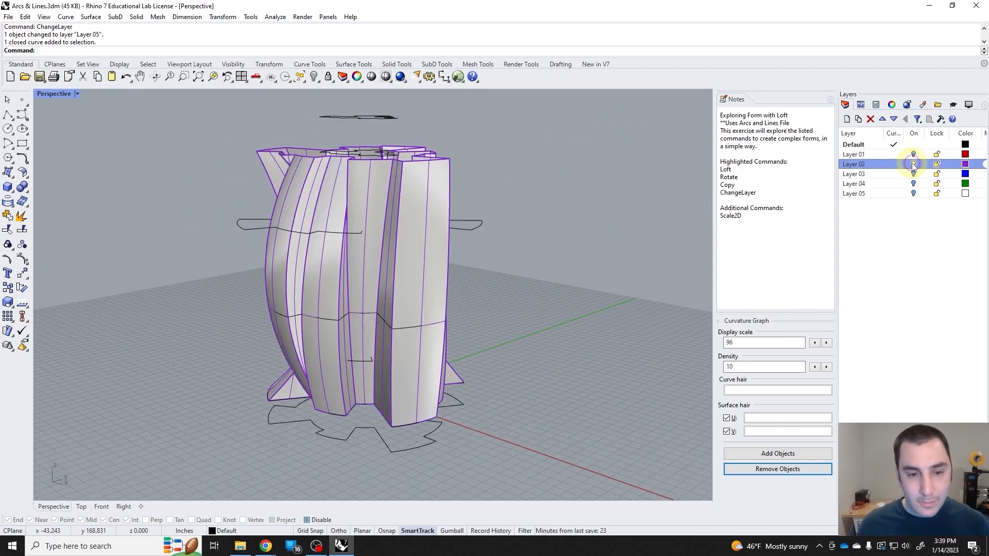
pyautogui.moveTo(577, 222); pyautogui.dragTo(790, 204, button='right')
pyautogui.click(914, 165)
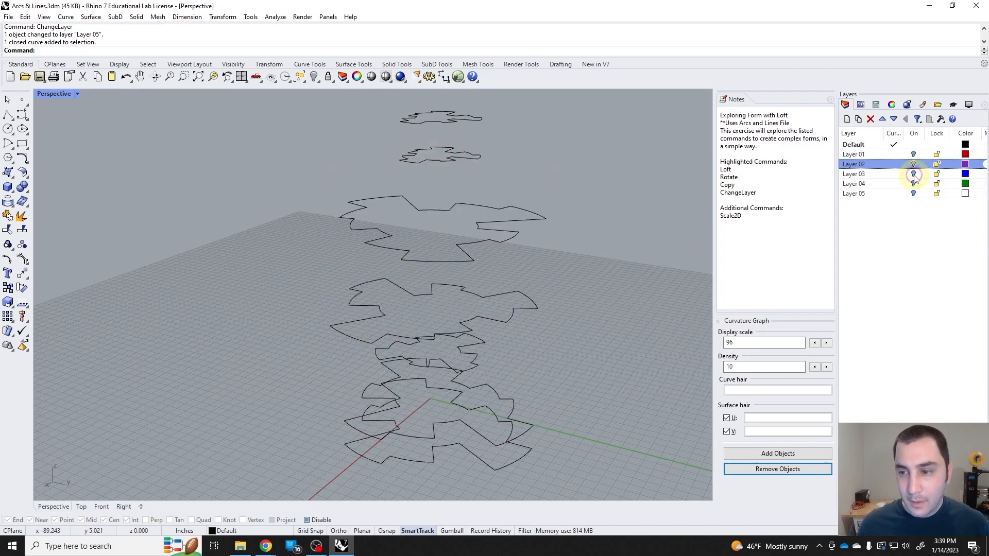
# Examine the lofts on Layer 03 and Layer 04 one at a time from several angles, hiding each after viewing.
pyautogui.click(913, 175)
pyautogui.moveTo(673, 198); pyautogui.dragTo(597, 202, button='right')
pyautogui.moveTo(644, 247); pyautogui.dragTo(463, 237, button='right')
pyautogui.click(914, 174)
pyautogui.click(914, 184)
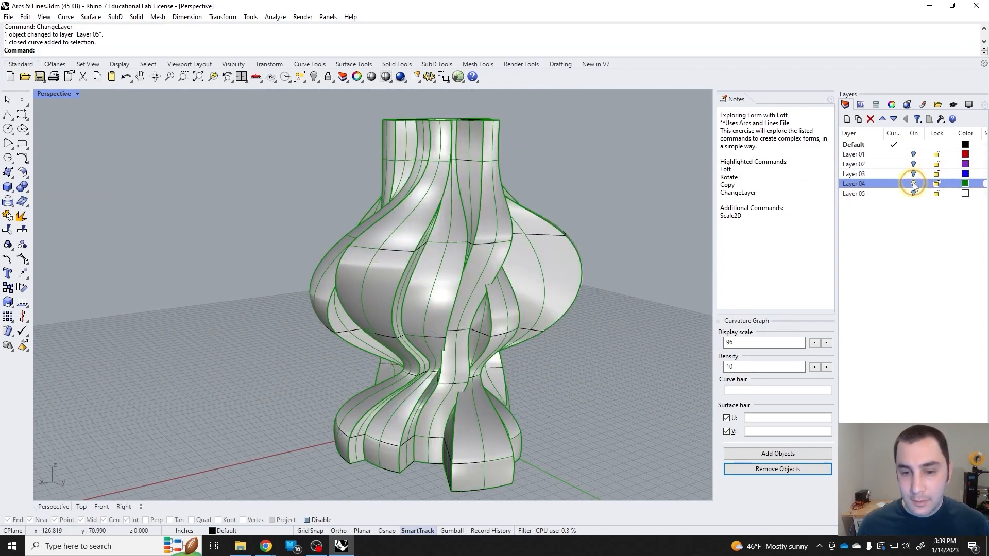
pyautogui.moveTo(631, 241); pyautogui.dragTo(536, 254, button='right')
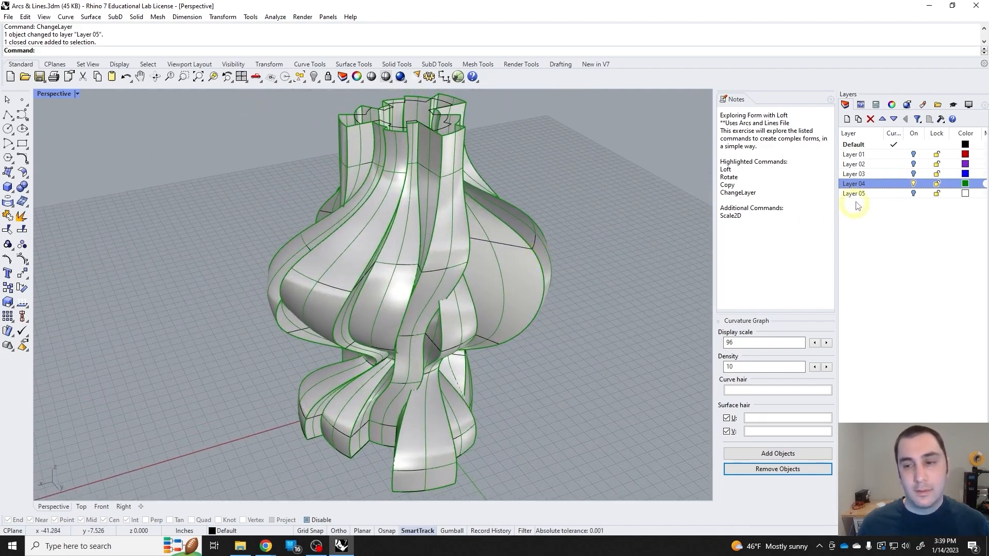
pyautogui.click(914, 184)
# Examine the straight-section loft on Layer 05, and hide it again to leave only the profile curves.
pyautogui.click(914, 194)
pyautogui.moveTo(476, 247); pyautogui.dragTo(464, 221, button='right')
pyautogui.click(913, 194)
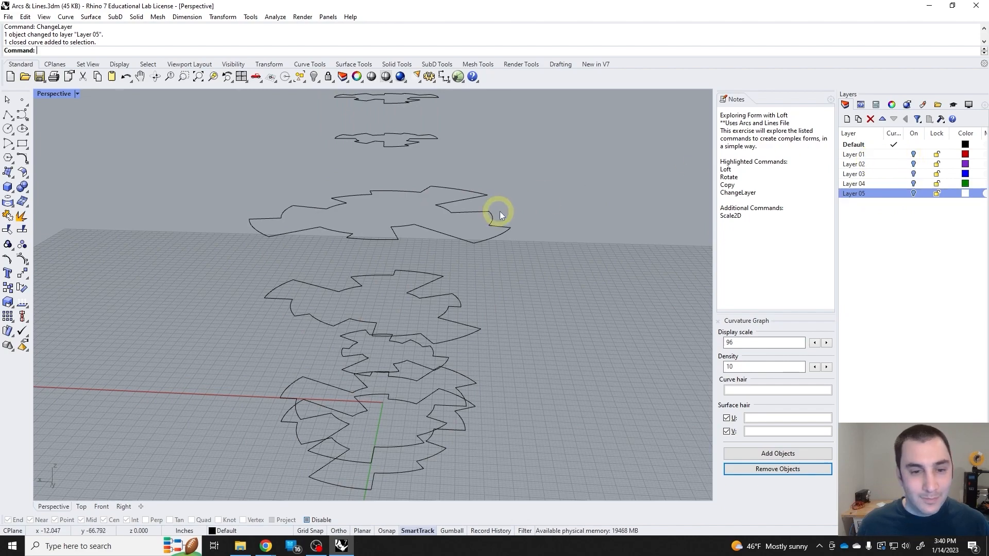
pyautogui.moveTo(499, 211); pyautogui.dragTo(471, 256, button='right')
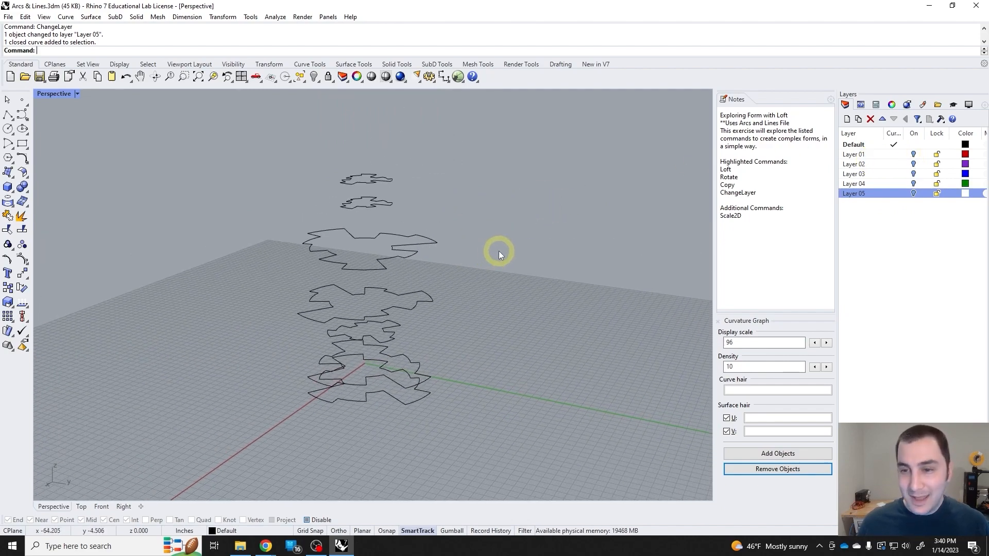